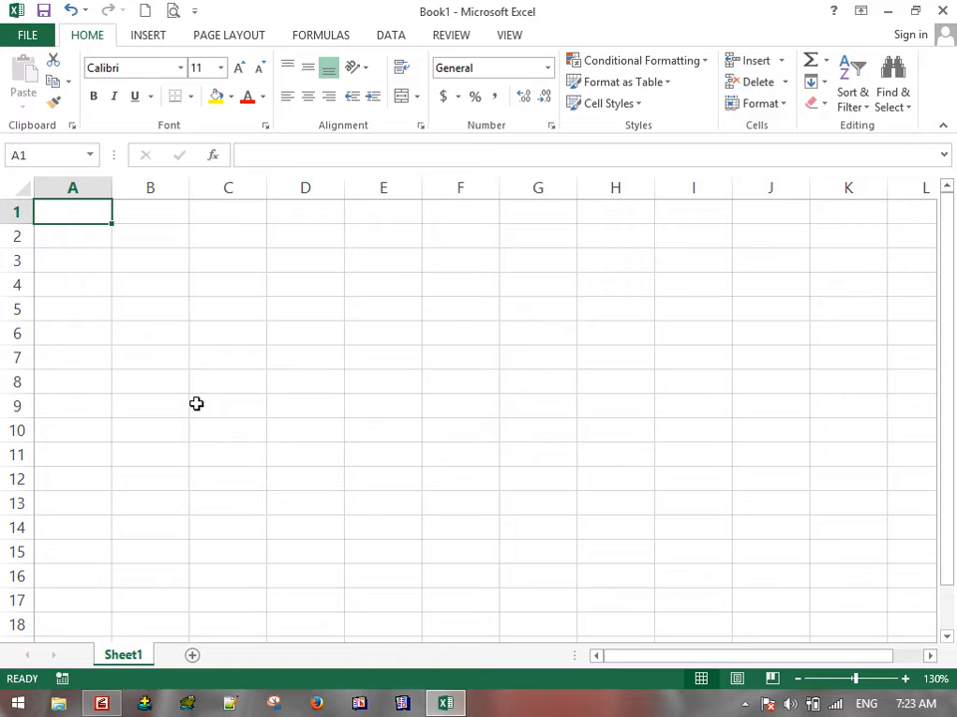
# Step: Merge and center cells B2:J4 and enter the title "General Accounts" in the merged cell
pyautogui.moveTo(185, 239); pyautogui.dragTo(757, 279)
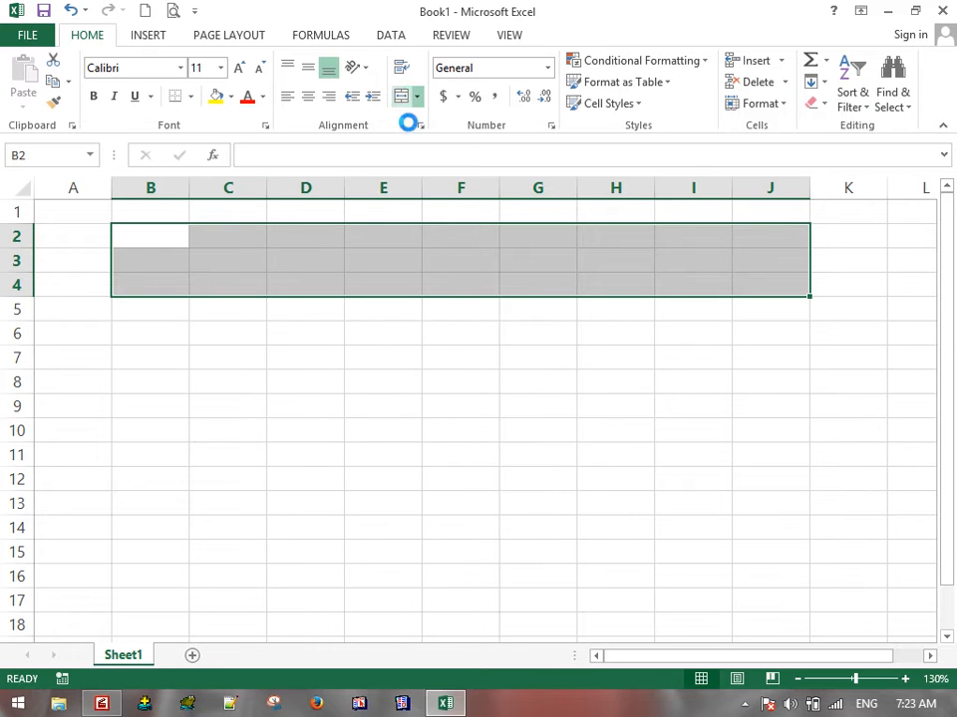
pyautogui.click(399, 95)
pyautogui.write('General Aoc')
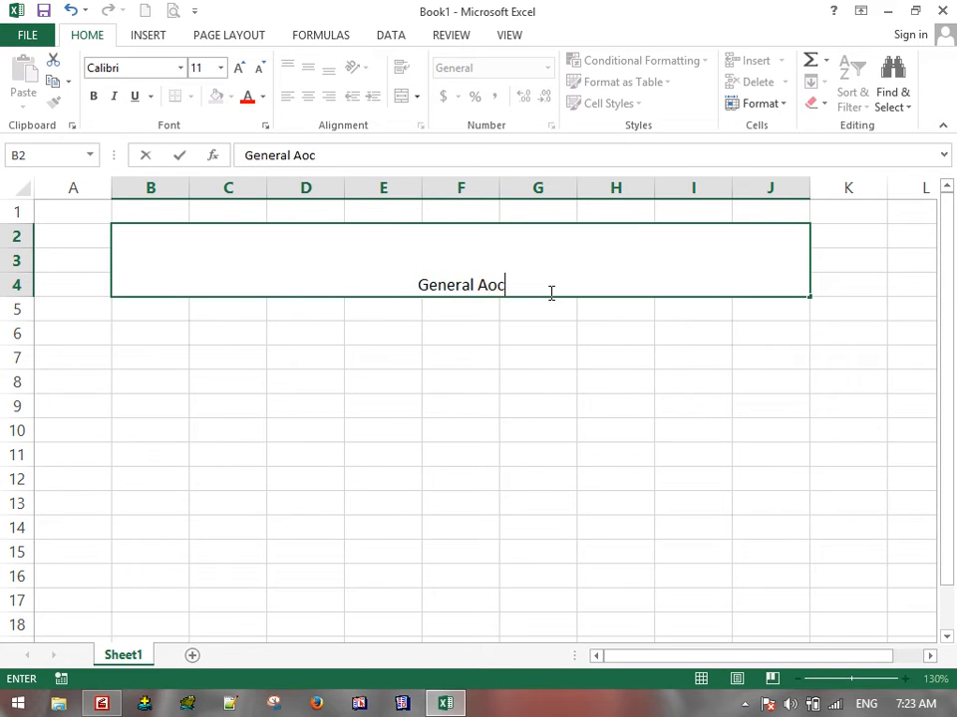
pyautogui.press('BackSpace')
pyautogui.press('BackSpace')
pyautogui.write('ccounts')
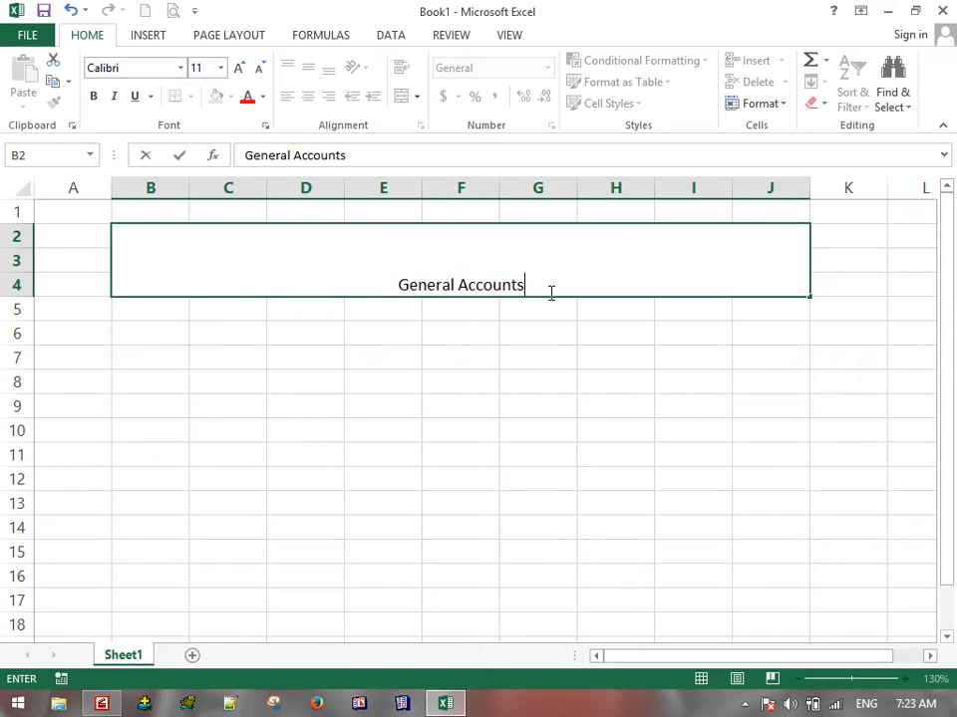
pyautogui.press('Return')
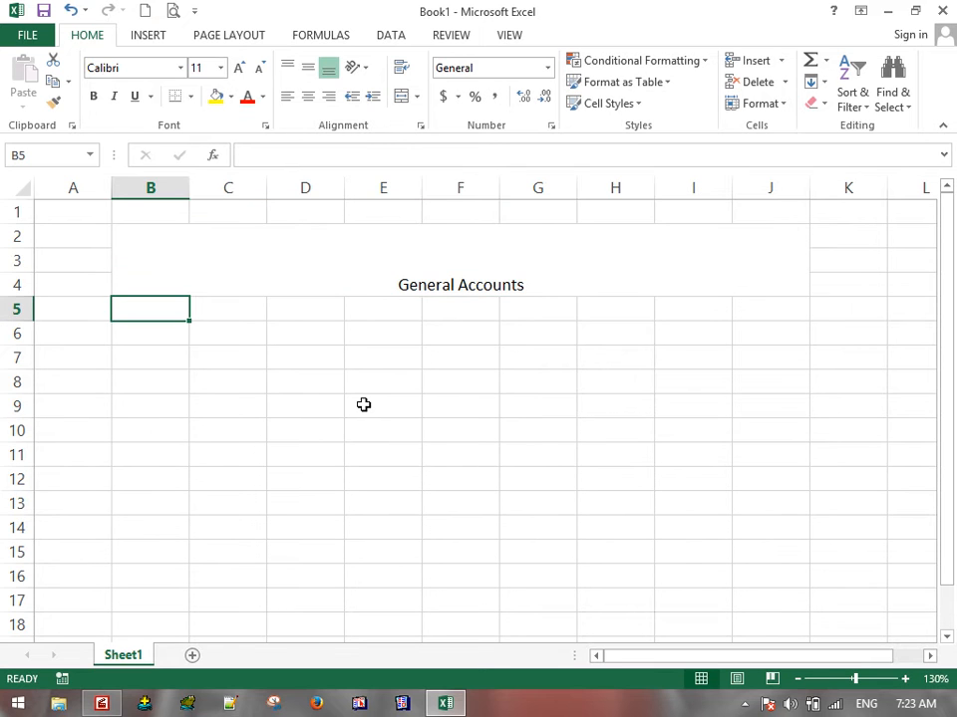
# Step: Middle-align the General Accounts title vertically and increase its font size to 22
pyautogui.click(453, 267)
pyautogui.click(309, 76)
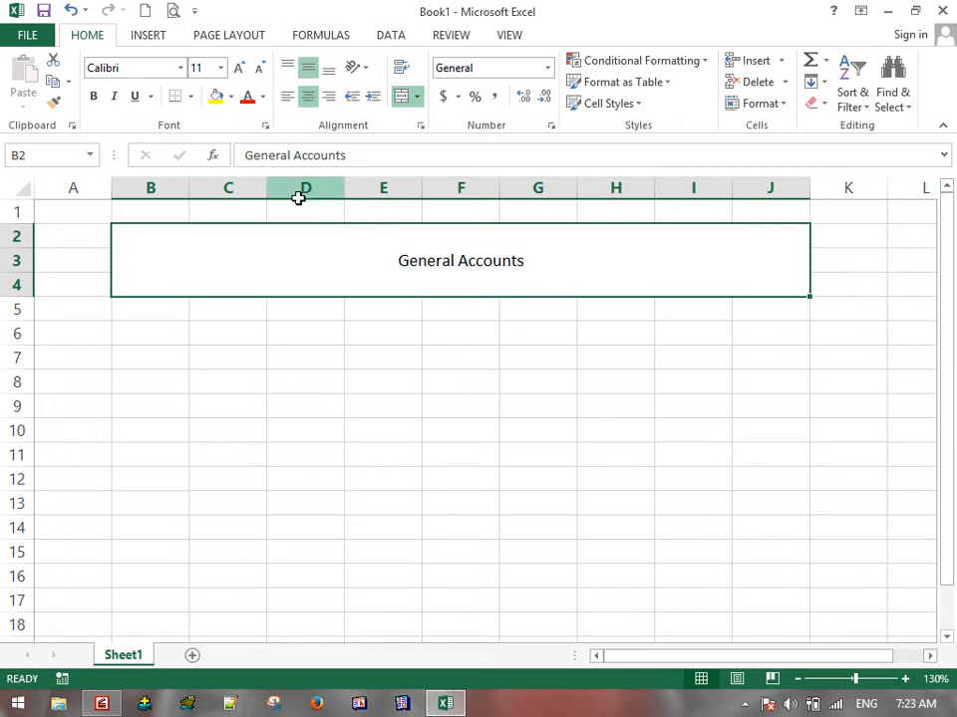
pyautogui.click(239, 69)
pyautogui.click(239, 70)
pyautogui.click(239, 69)
pyautogui.click(239, 70)
pyautogui.click(239, 70)
pyautogui.click(240, 70)
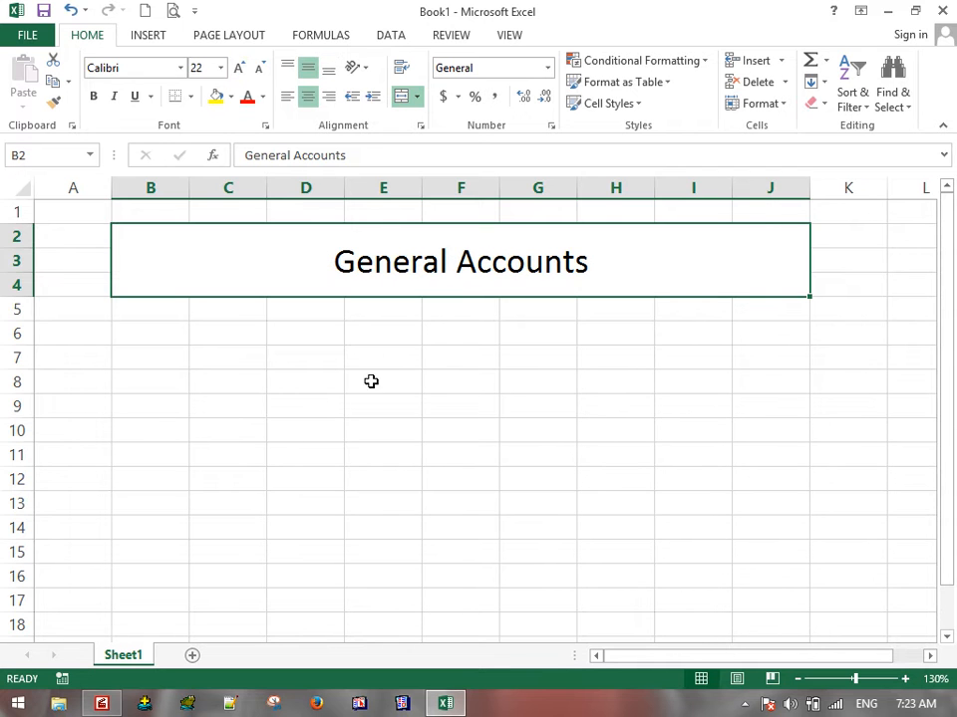
# Step: Enter the column headers S.No, Date and Description in cells B6 to D6
pyautogui.click(176, 376)
pyautogui.click(166, 339)
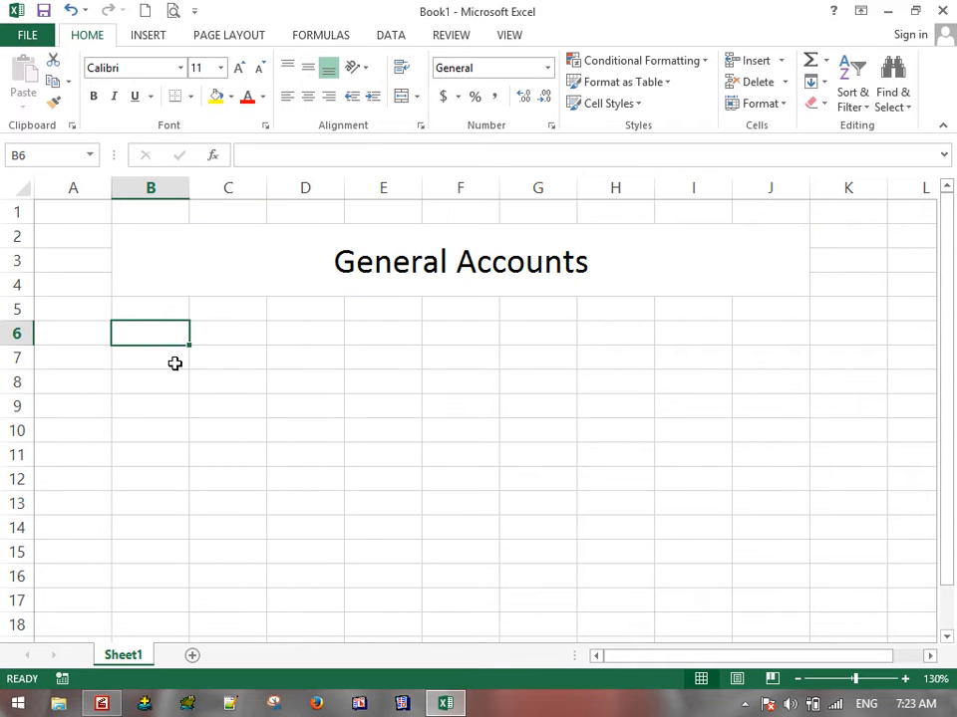
pyautogui.write('S.No')
pyautogui.press('Tab')
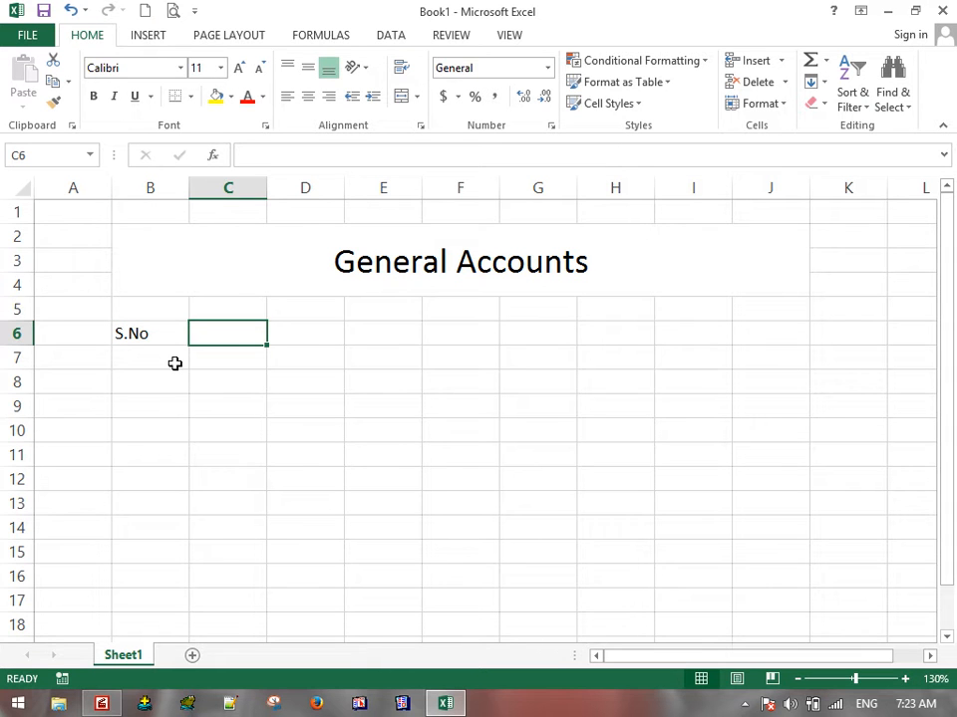
pyautogui.write('Date')
pyautogui.press('Tab')
pyautogui.write('Desc')
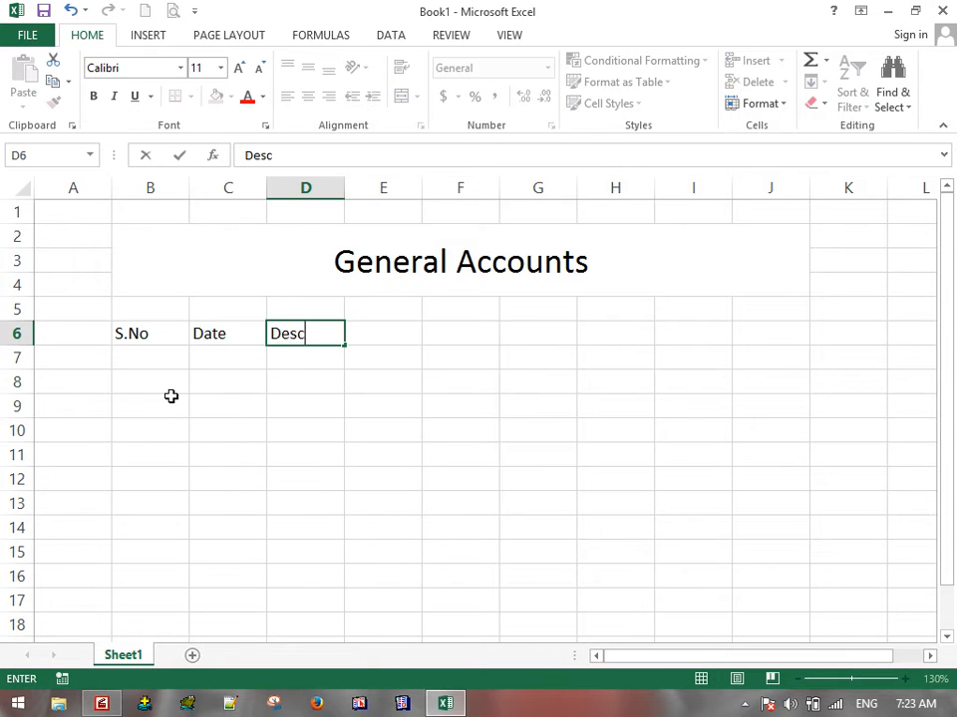
pyautogui.write('ription')
pyautogui.press('Tab')
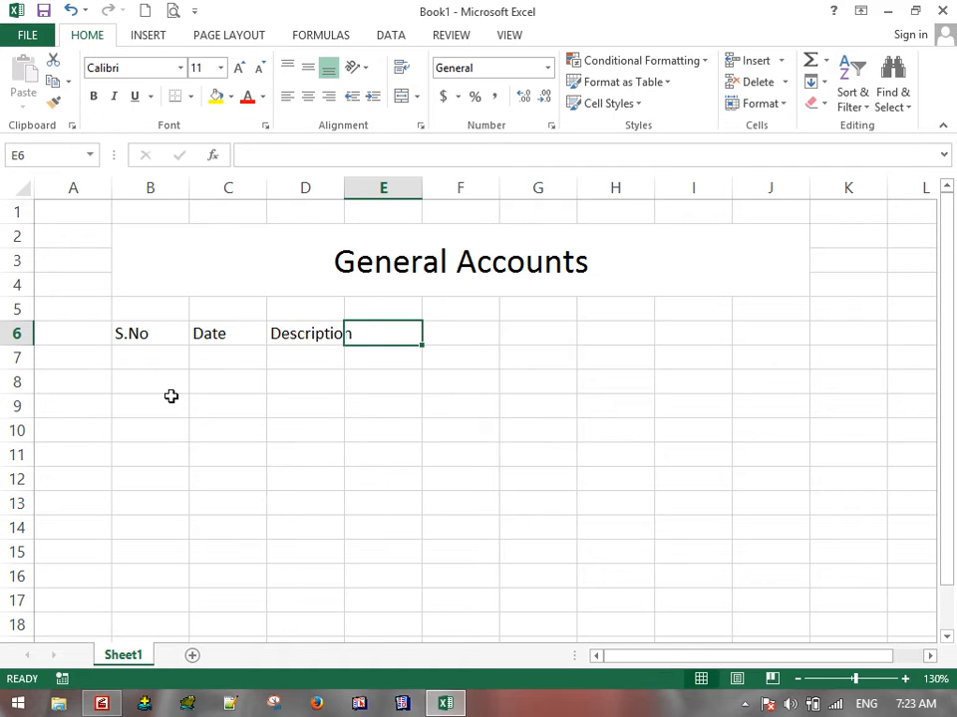
# Step: Continue the header row with Ref.No, Dr., Cr and Balance in cells E6 to H6
pyautogui.write('Ref.No')
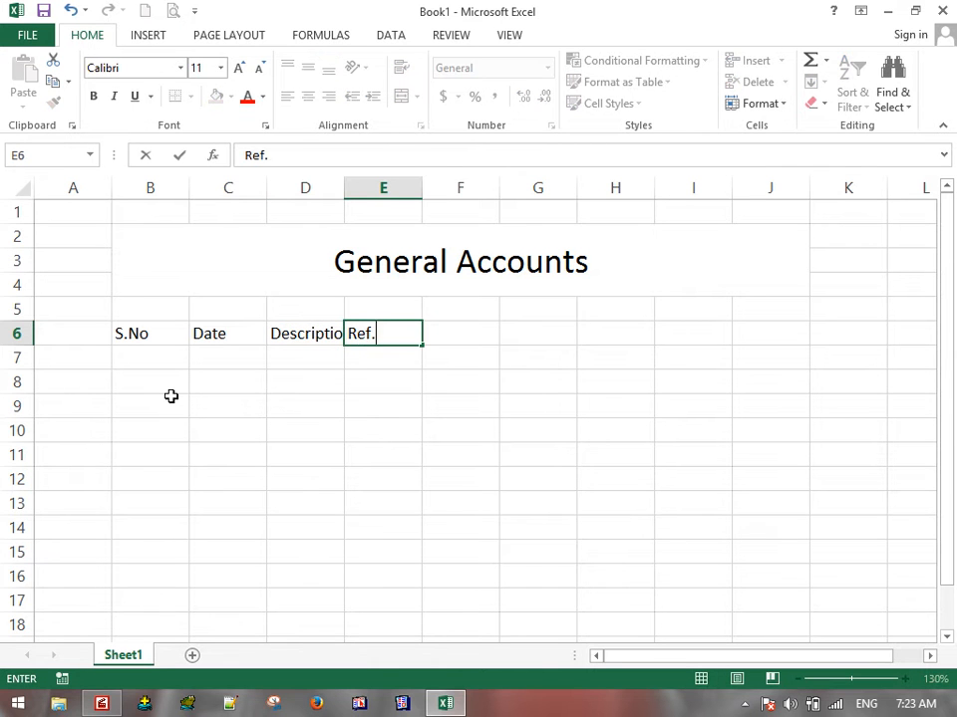
pyautogui.press('Tab')
pyautogui.write('Dr.')
pyautogui.press('Tab')
pyautogui.write('Cr')
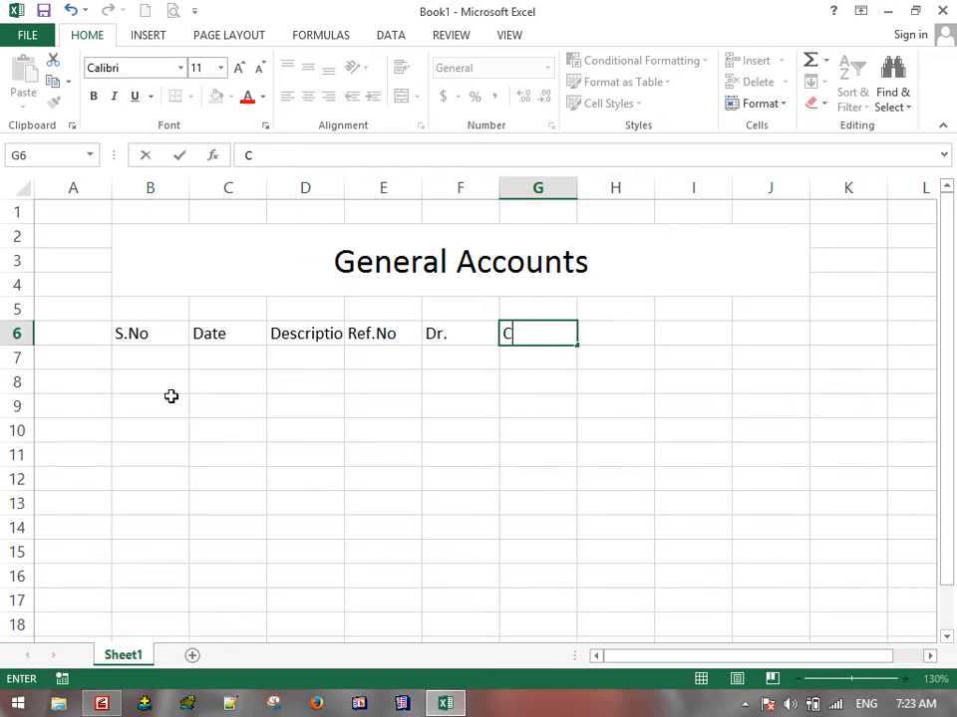
pyautogui.press('Tab')
pyautogui.write('Balance')
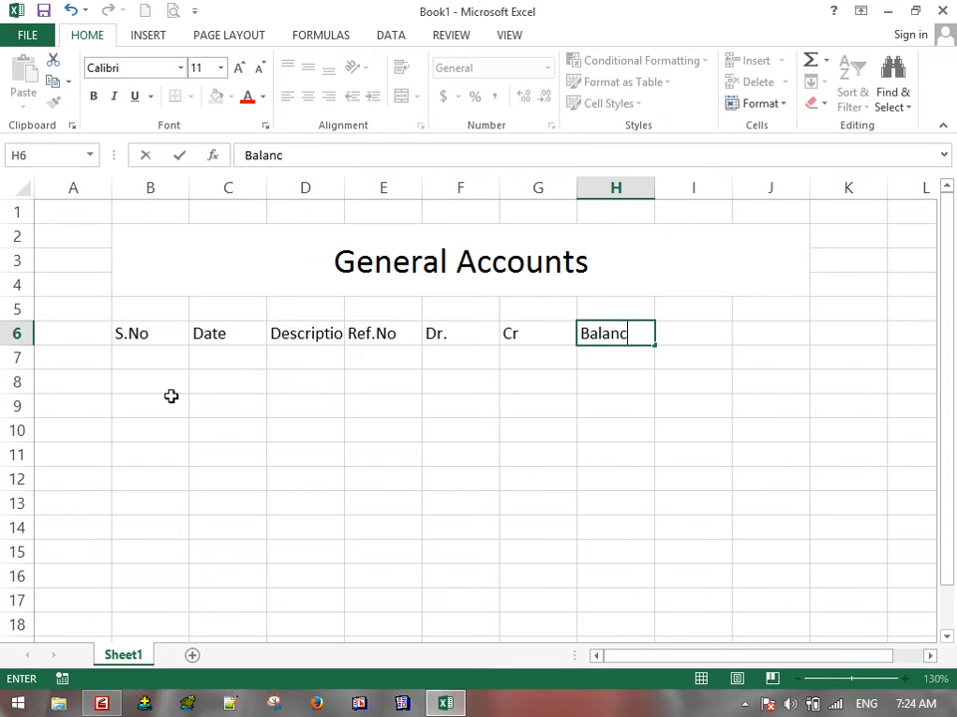
pyautogui.press('Return')
# Step: Widen the Description column to several times its width and apply all borders to the table range B6:H18
pyautogui.moveTo(346, 188); pyautogui.dragTo(618, 287)
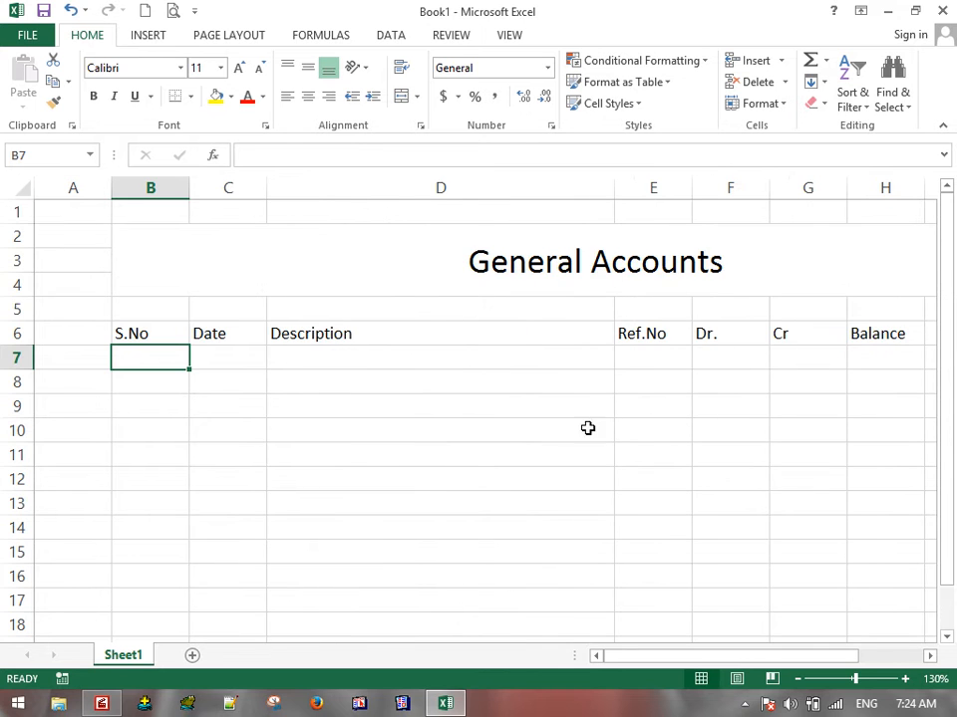
pyautogui.scroll(-1, 602, 419)
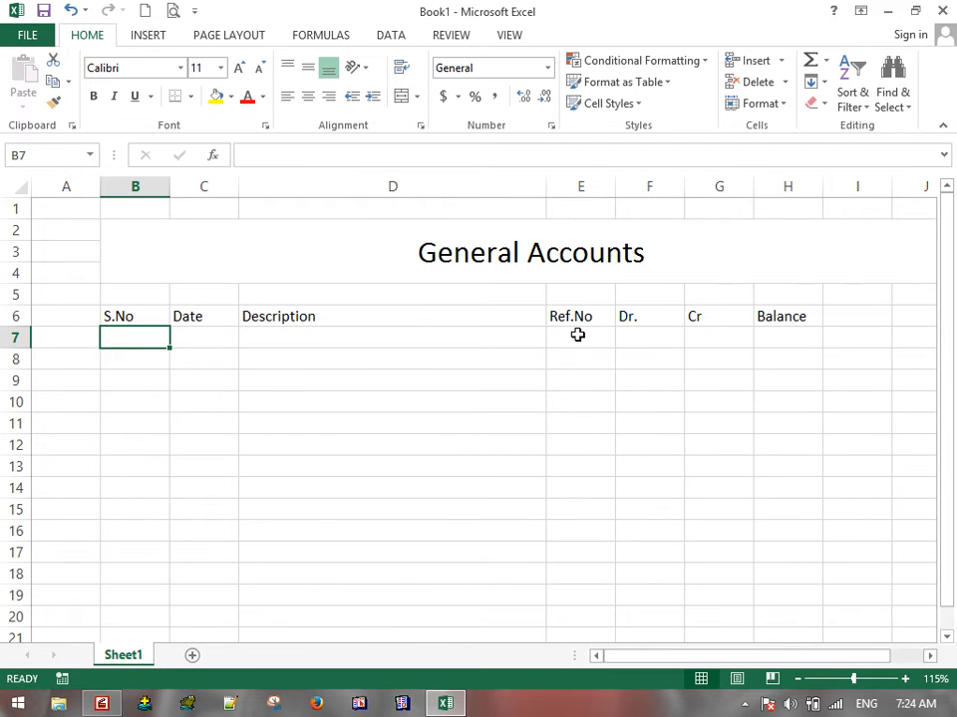
pyautogui.moveTo(144, 320); pyautogui.dragTo(782, 568)
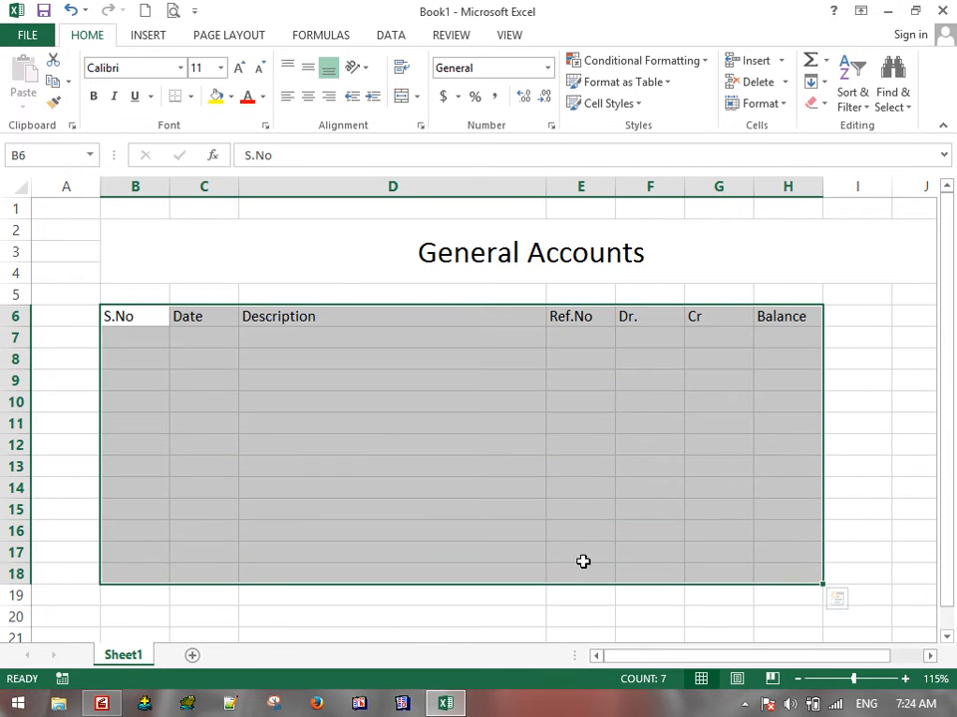
pyautogui.click(187, 97)
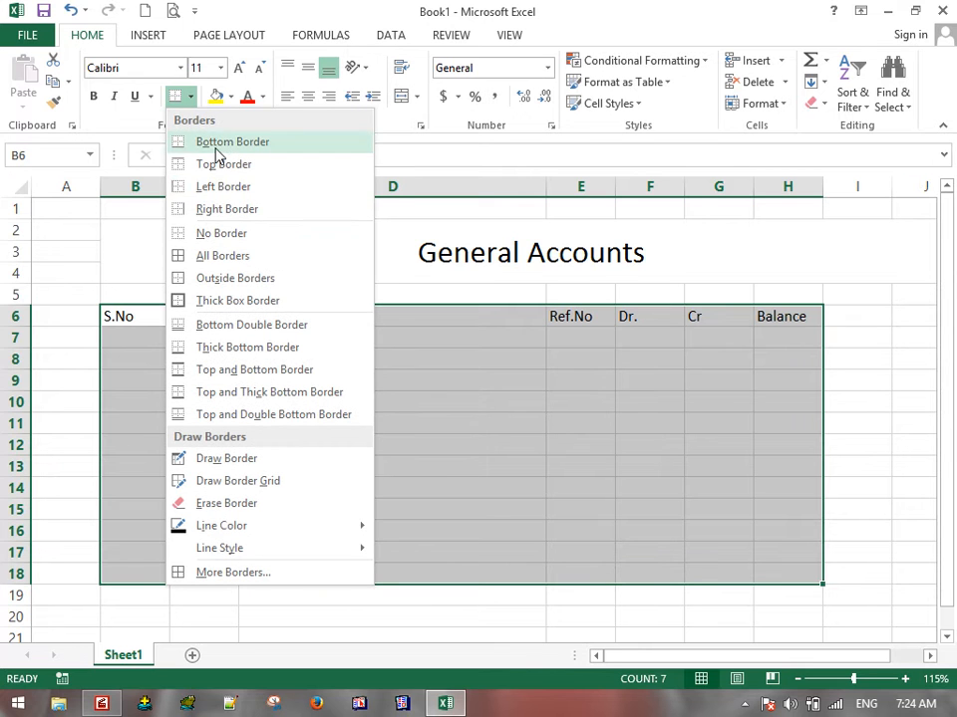
pyautogui.click(226, 255)
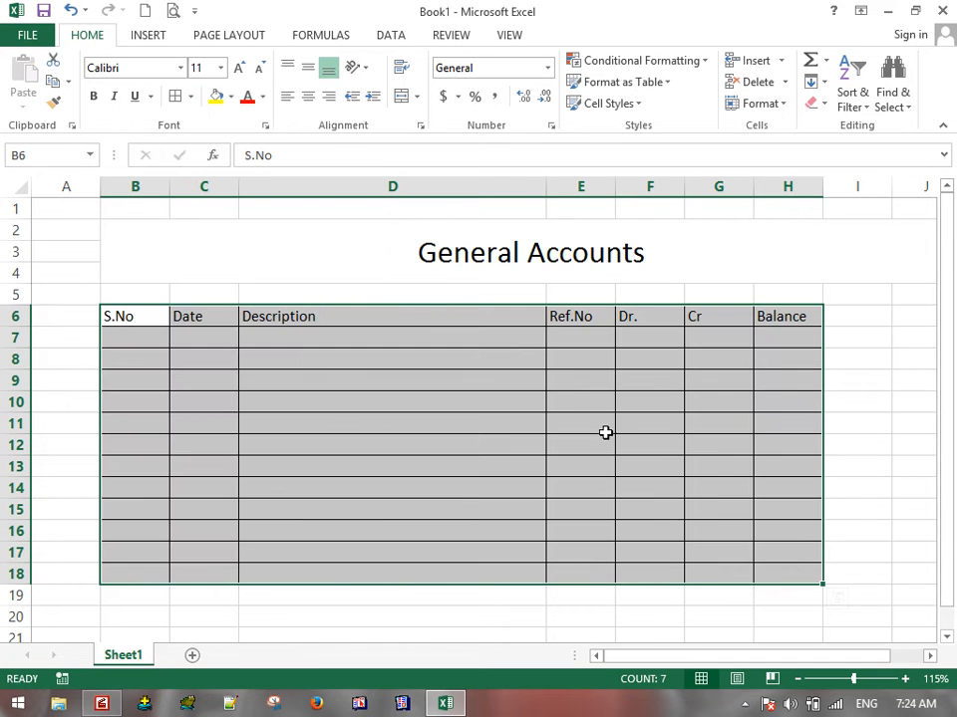
# Step: Center the contents of B6:H18 horizontally and vertically and make them bold
pyautogui.click(308, 96)
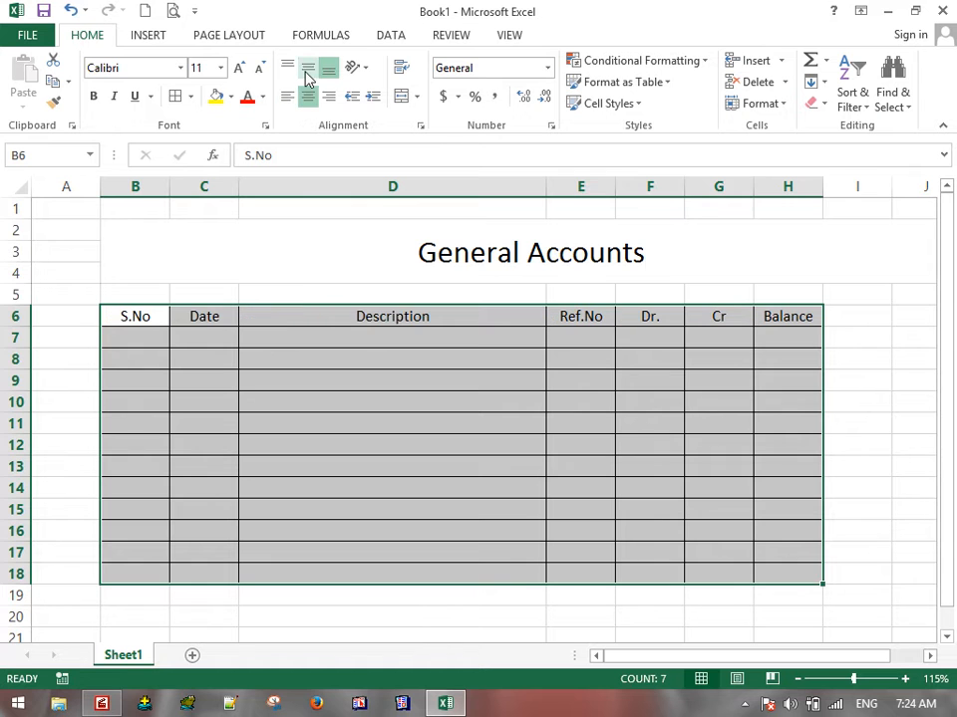
pyautogui.click(308, 67)
pyautogui.click(97, 97)
pyautogui.click(451, 421)
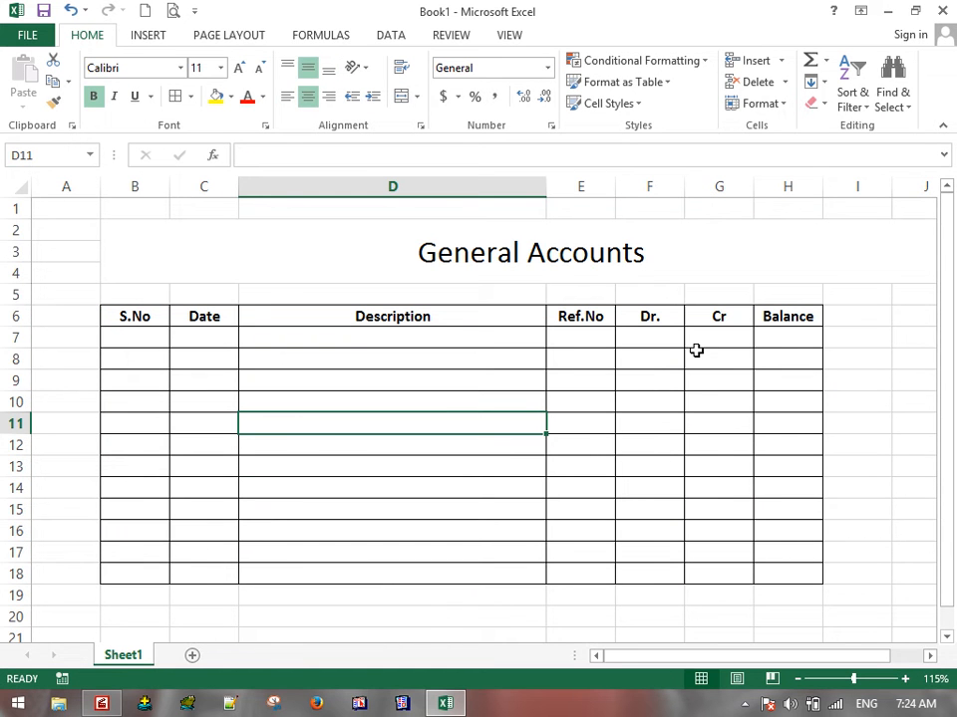
# Step: Label the Dr. column "In" in cell F5 and the Cr column "Out" in cell G5
pyautogui.click(647, 297)
pyautogui.write('In')
pyautogui.press('Tab')
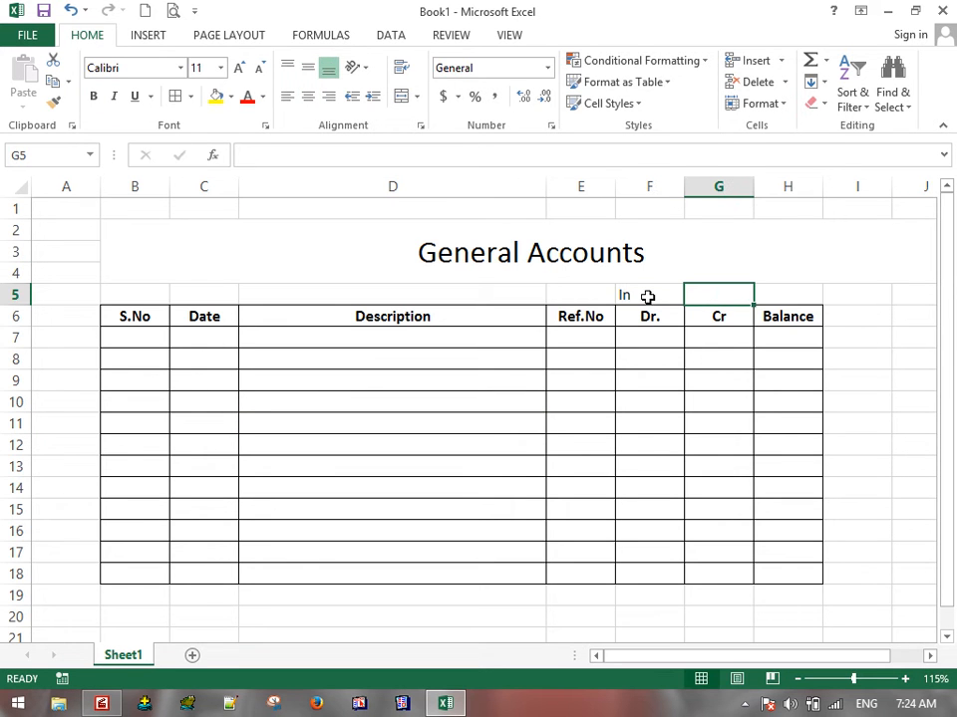
pyautogui.write('OU')
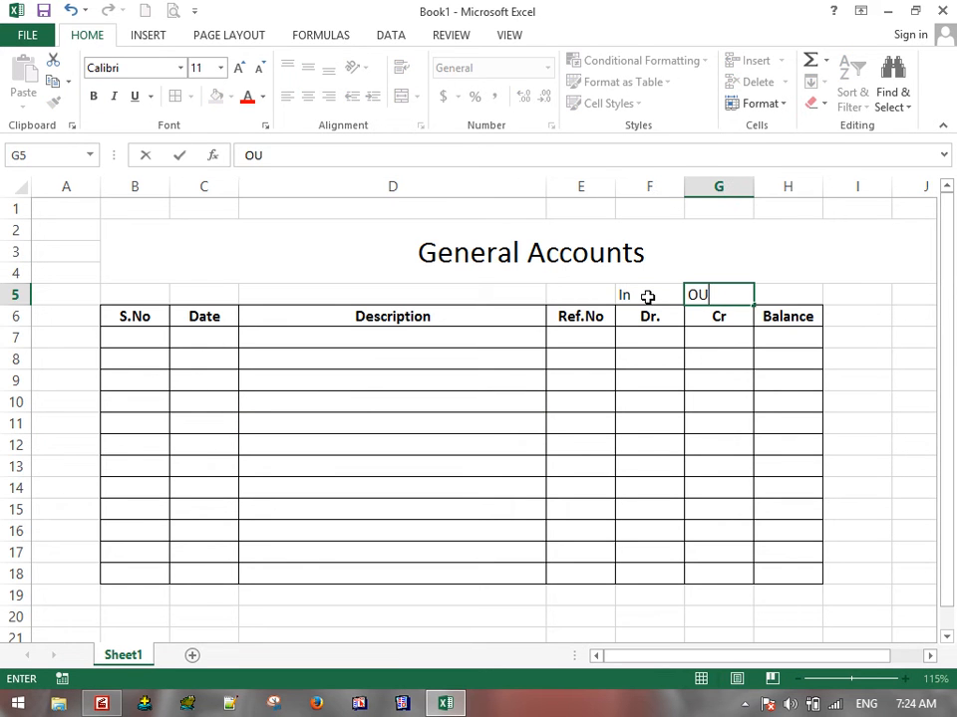
pyautogui.press('BackSpace')
pyautogui.write('ut')
pyautogui.press('Return')
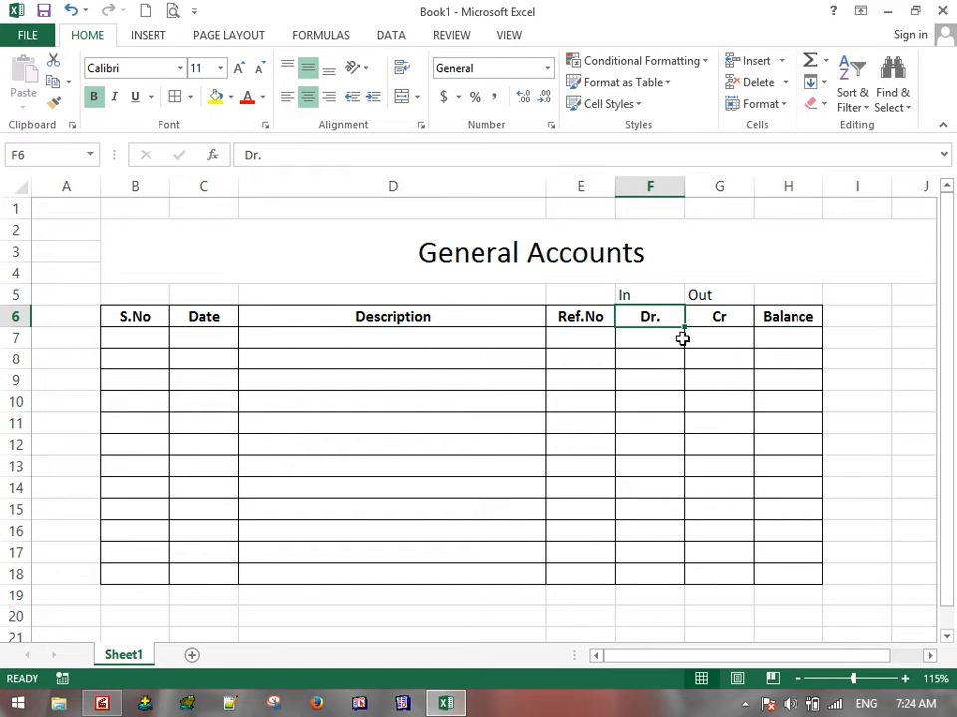
# Step: Fill the header row B6:H6 with standard yellow and widen the Date column slightly
pyautogui.moveTo(133, 318); pyautogui.dragTo(777, 316)
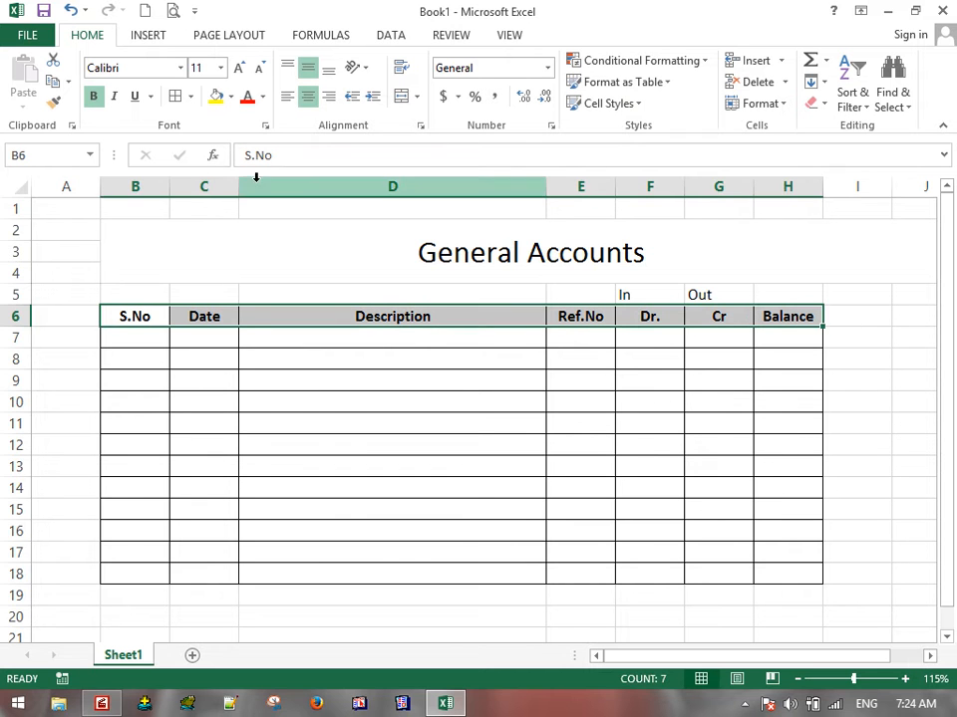
pyautogui.click(230, 96)
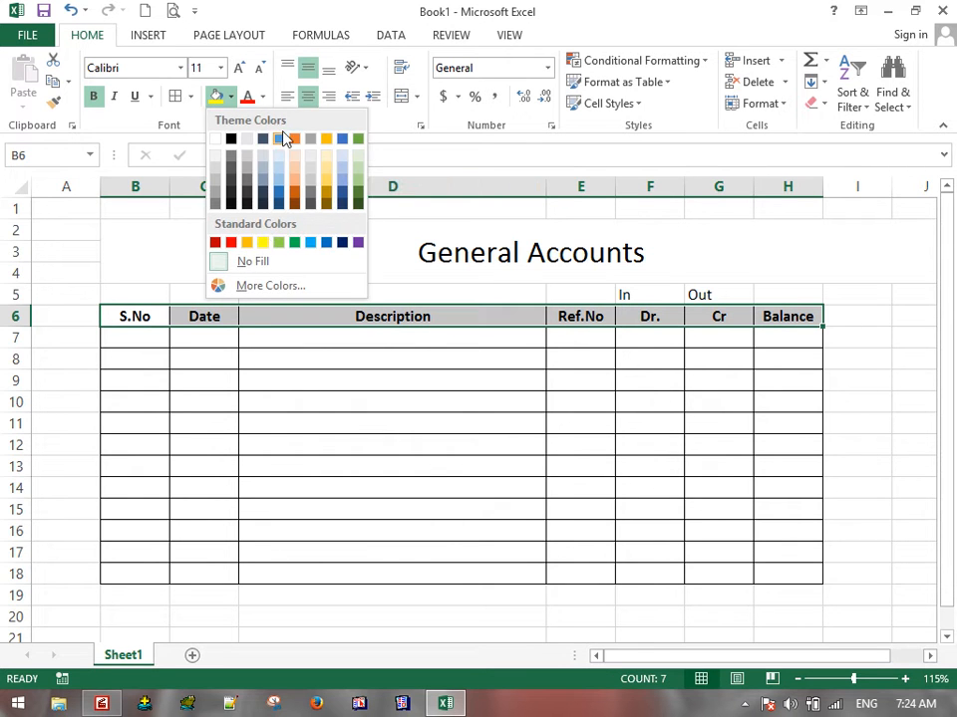
pyautogui.click(262, 244)
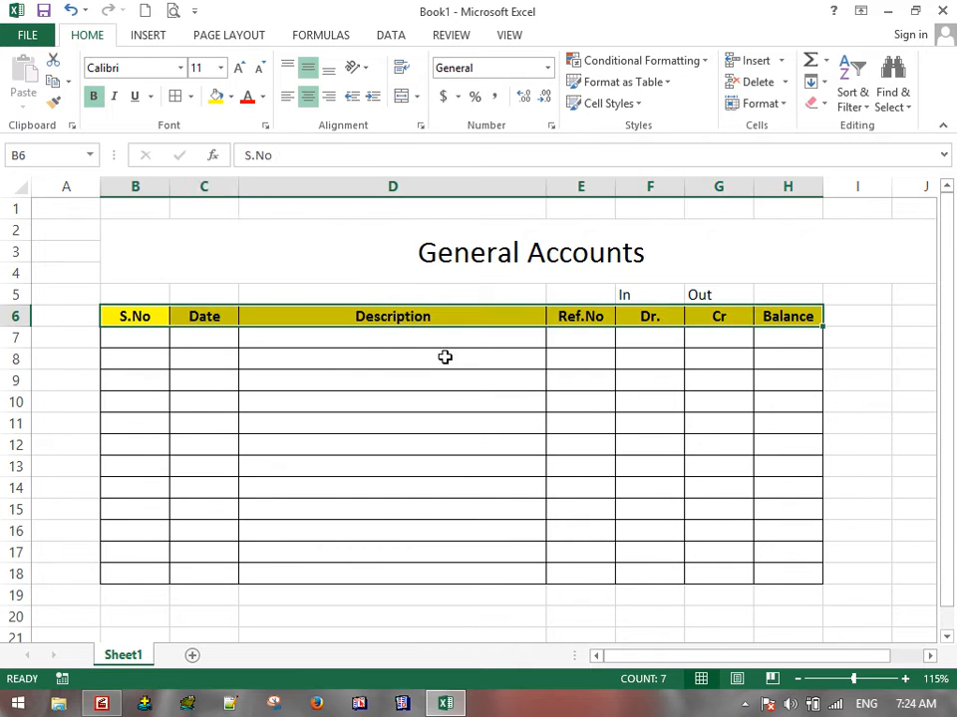
pyautogui.click(444, 354)
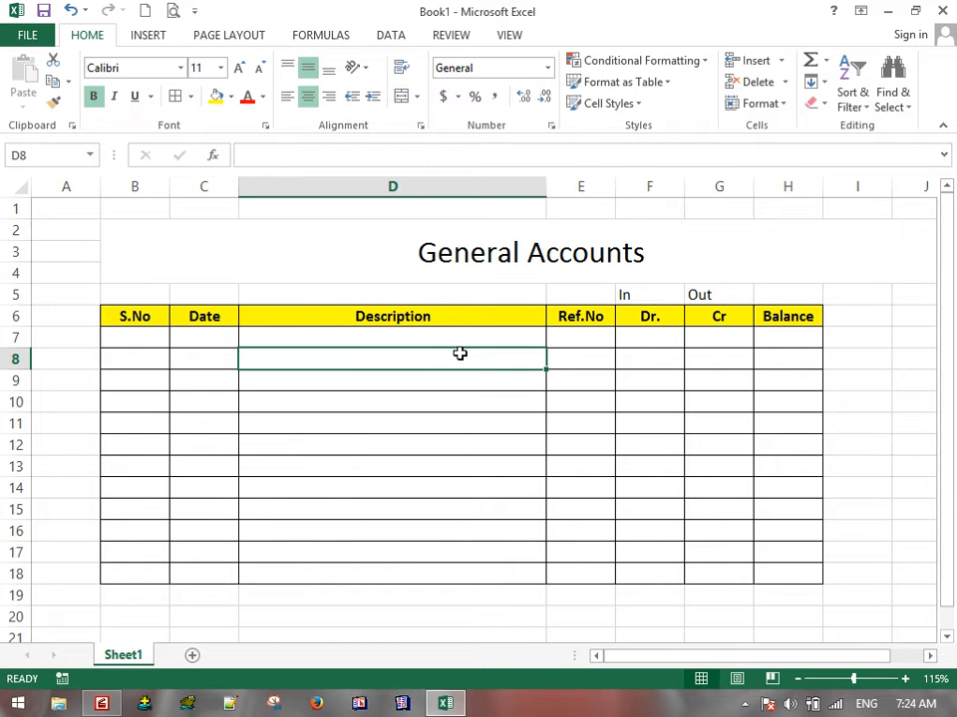
pyautogui.moveTo(239, 188); pyautogui.dragTo(277, 189)
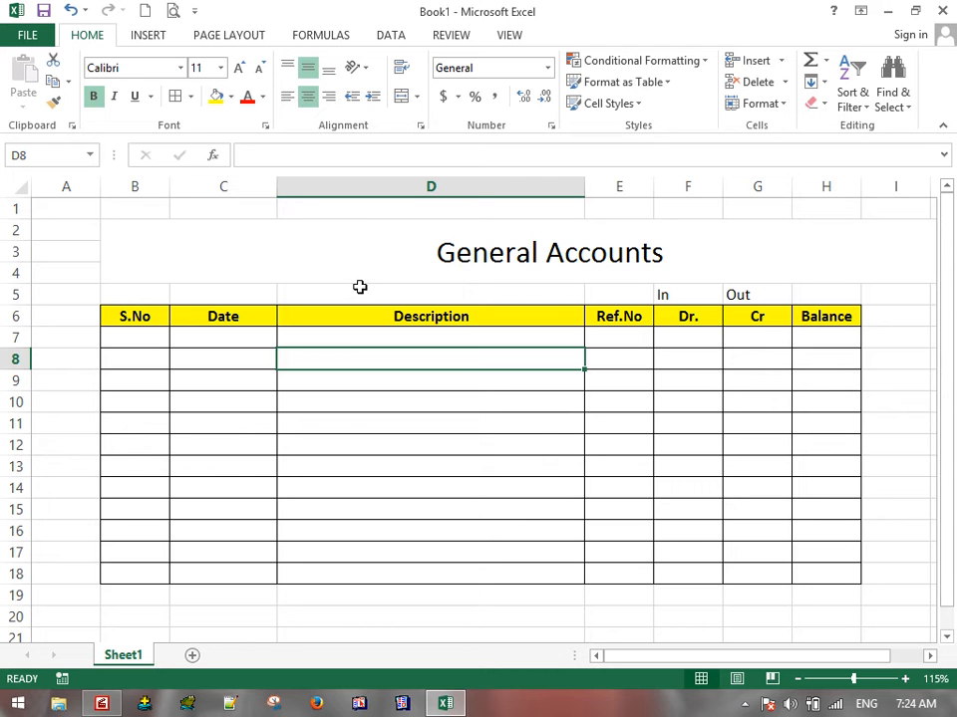
# Step: Enter the formula =F7-G7 in cell H7 to calculate the first balance as Dr. minus Cr
pyautogui.click(687, 317)
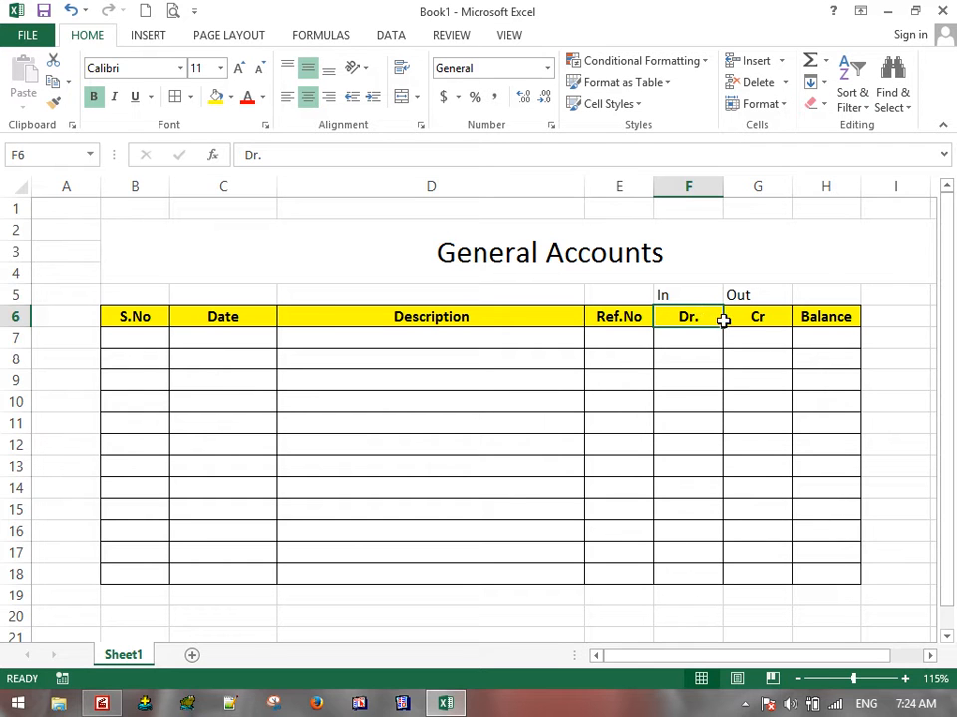
pyautogui.click(831, 337)
pyautogui.write('=')
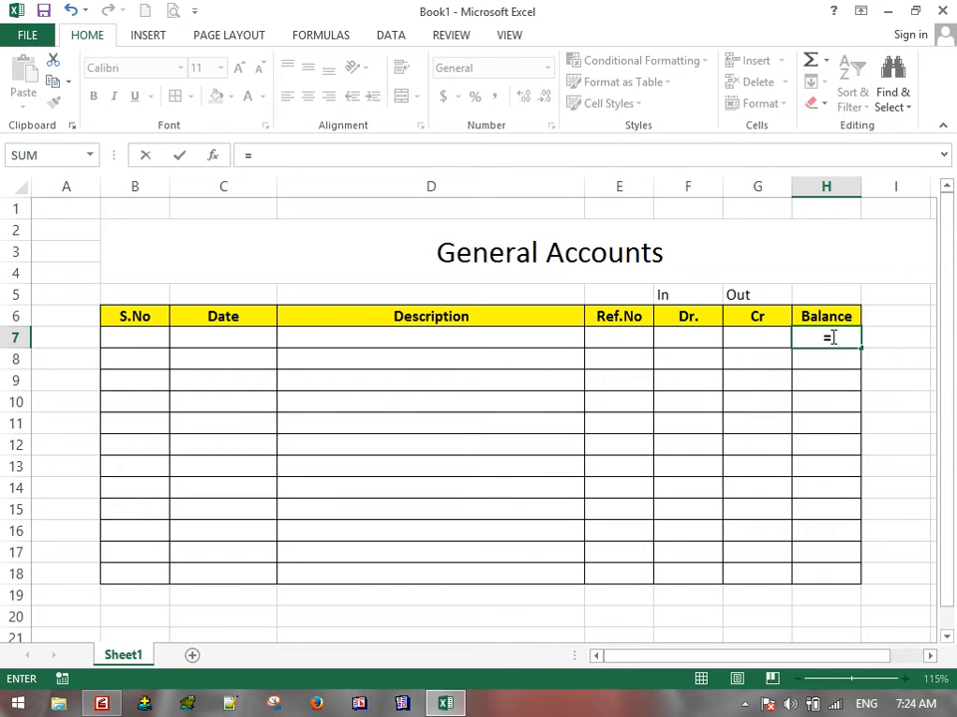
pyautogui.click(679, 335)
pyautogui.write('-')
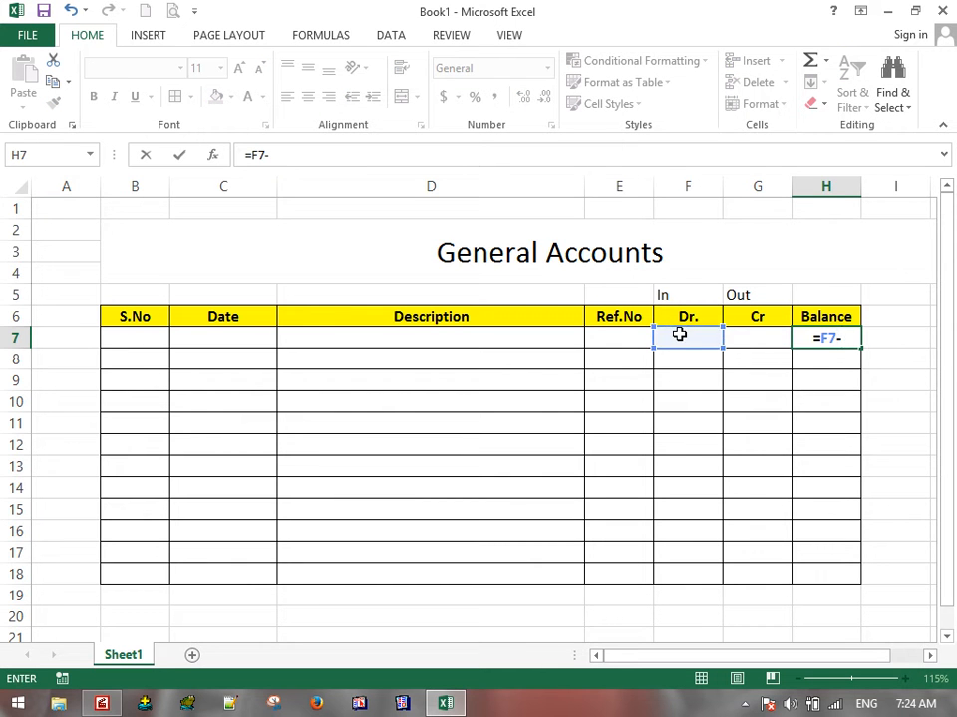
pyautogui.click(739, 337)
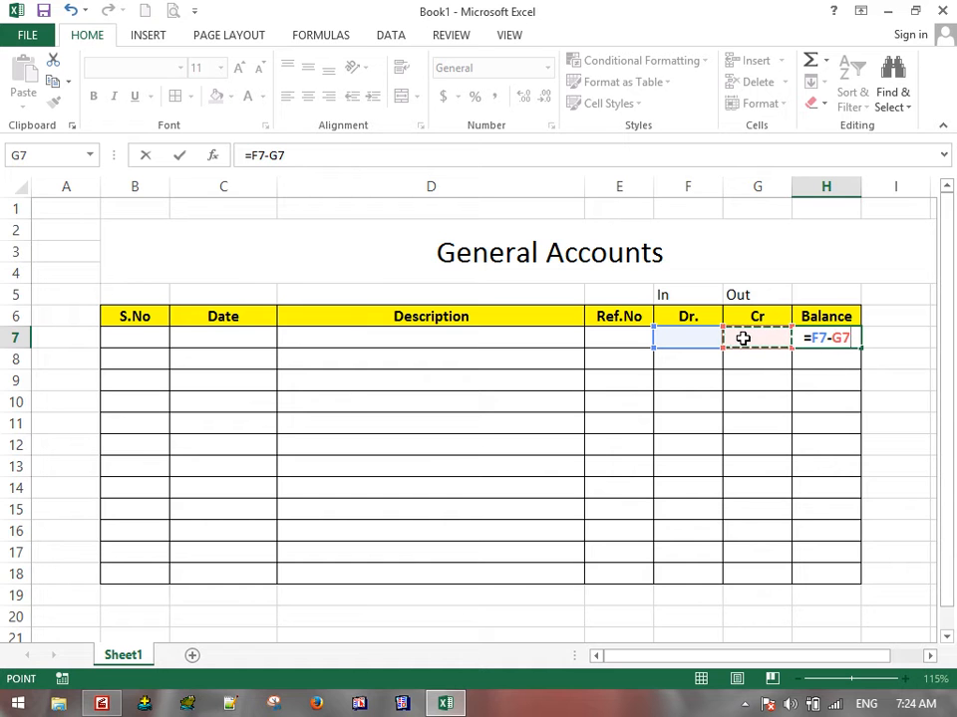
pyautogui.press('Return')
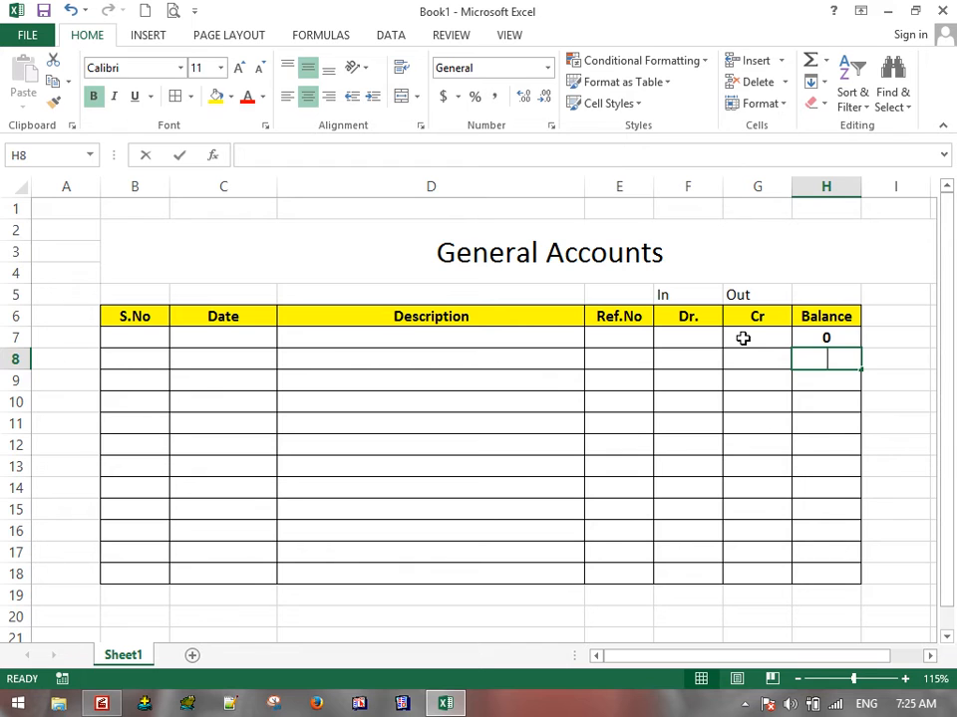
# Step: Enter the running balance formula =F7+H7-G7 in cell H8 and fill it down to H18
pyautogui.write('=')
pyautogui.click(689, 338)
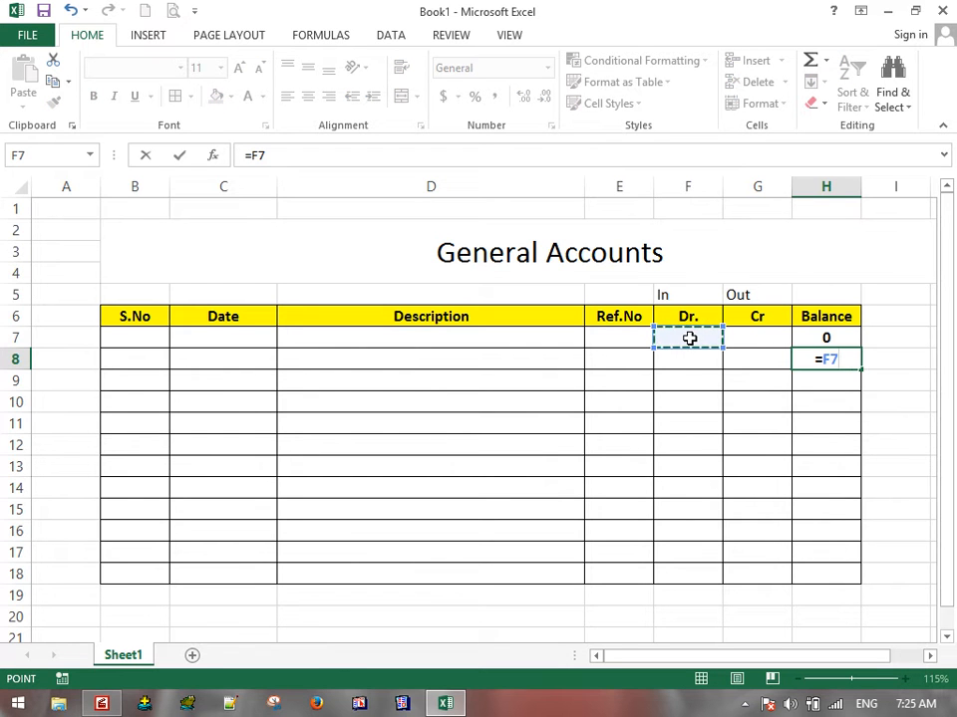
pyautogui.write('-')
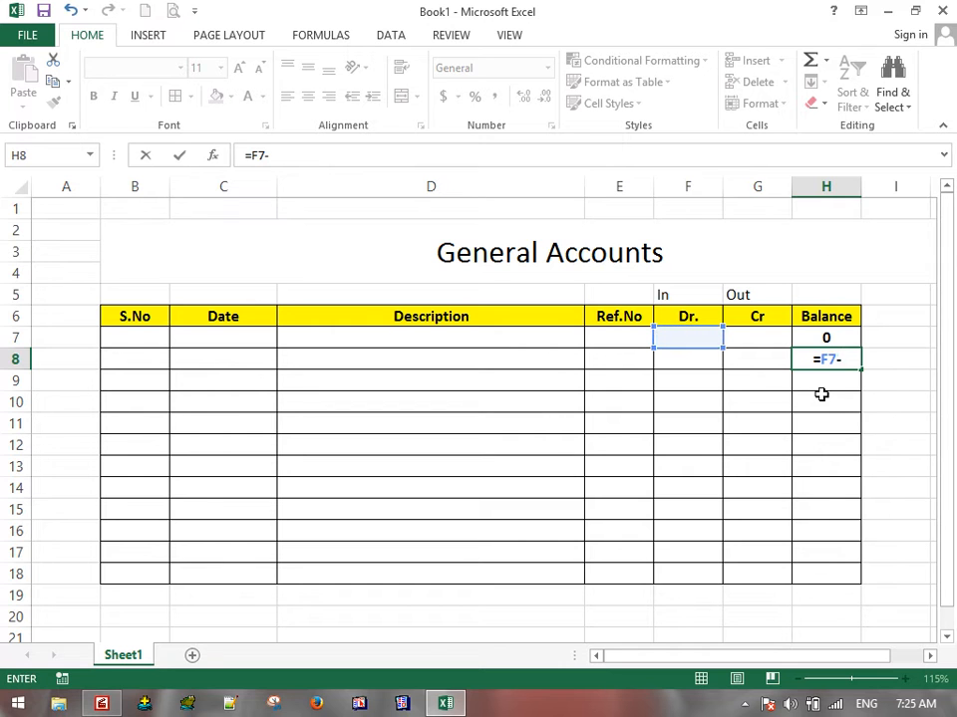
pyautogui.press('BackSpace')
pyautogui.write('+')
pyautogui.click(835, 338)
pyautogui.write('-')
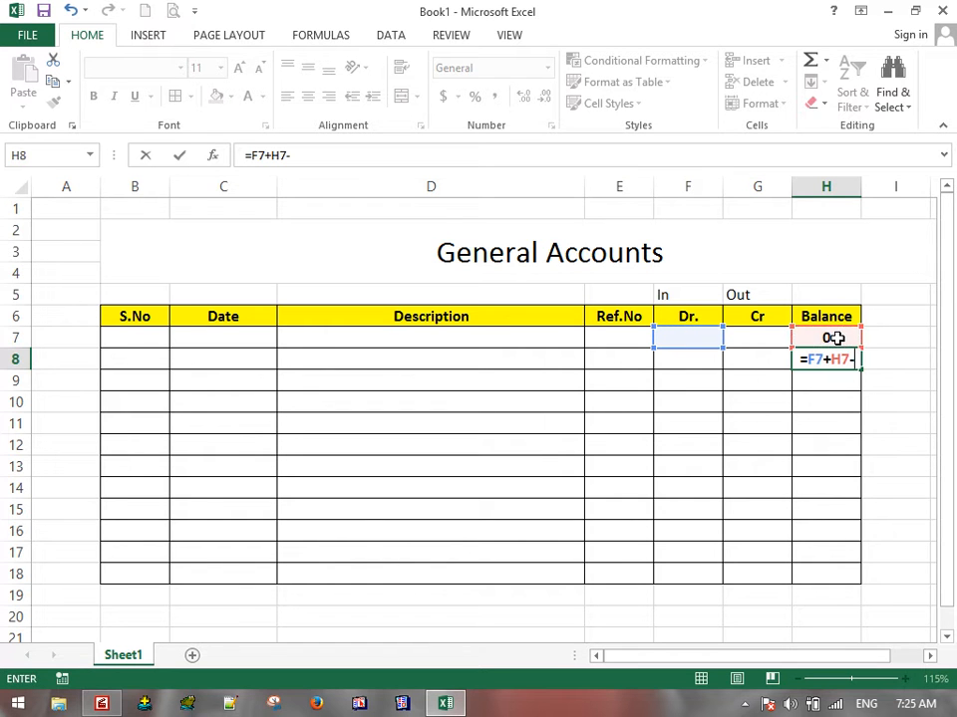
pyautogui.click(774, 337)
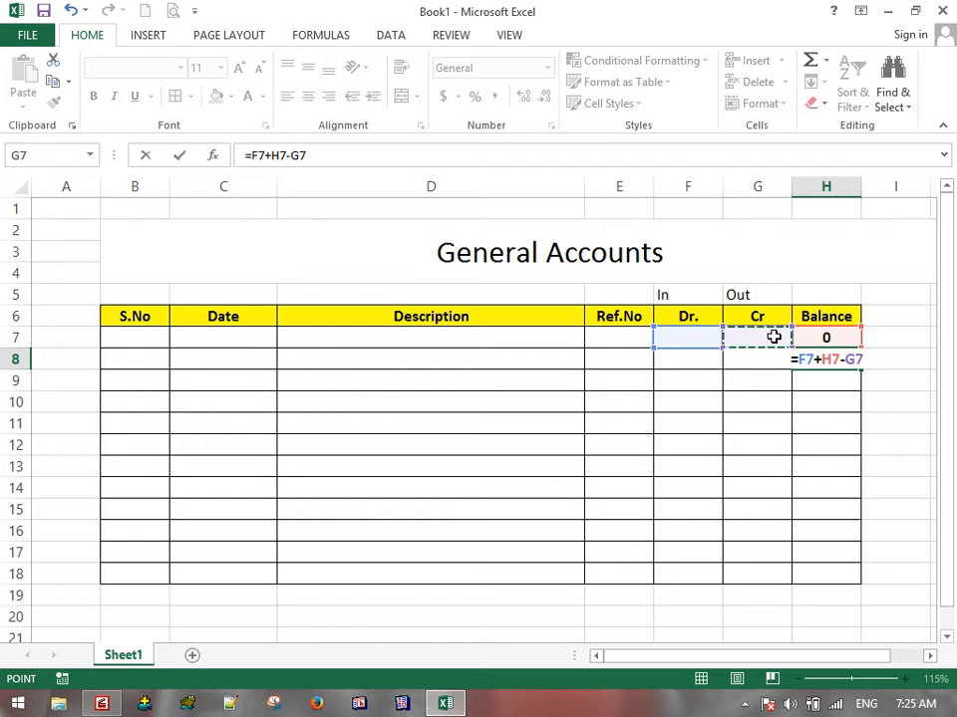
pyautogui.press('Return')
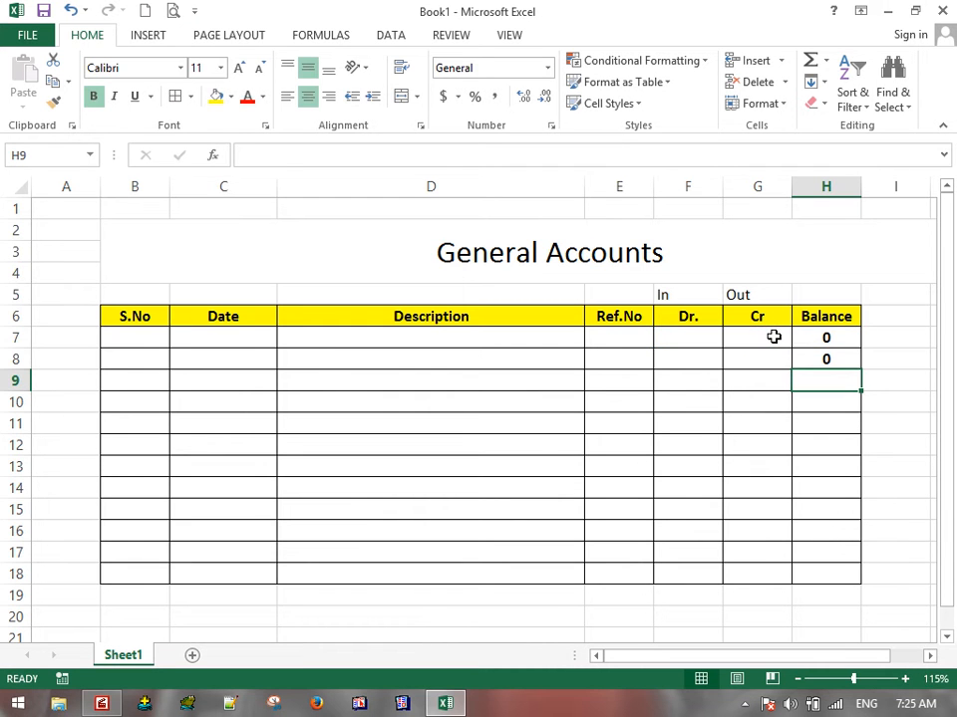
pyautogui.click(854, 360)
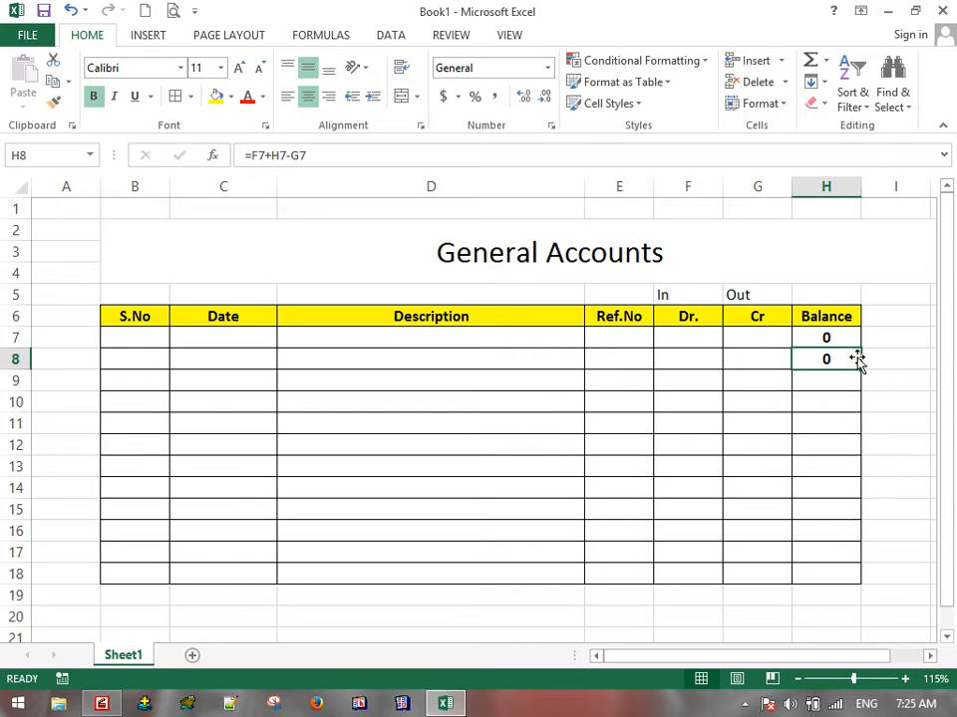
pyautogui.moveTo(862, 589); pyautogui.dragTo(860, 581)
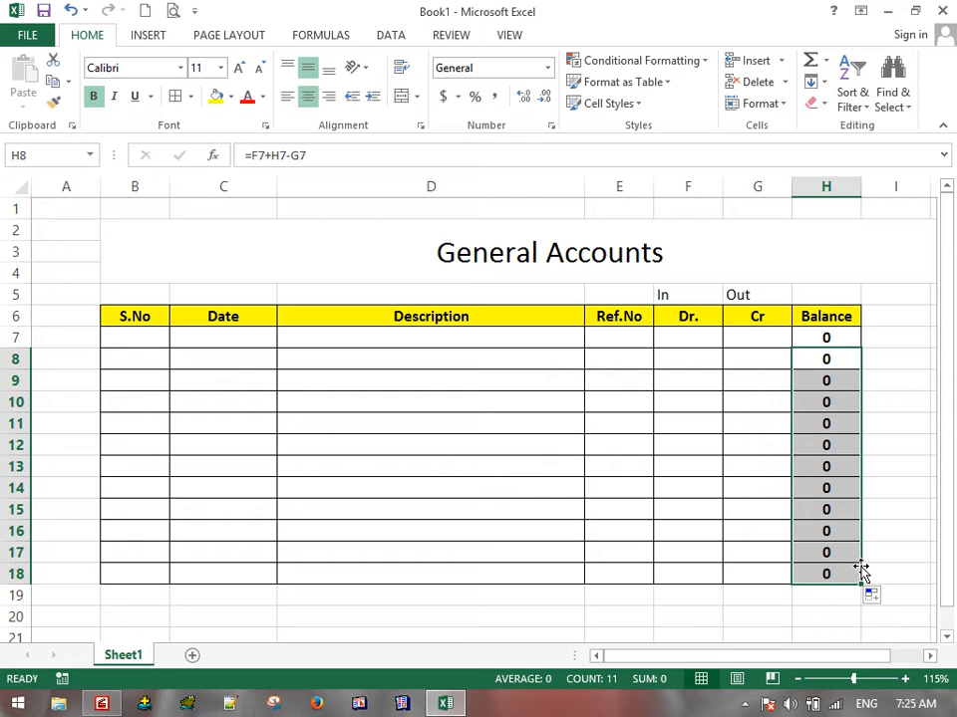
pyautogui.click(140, 345)
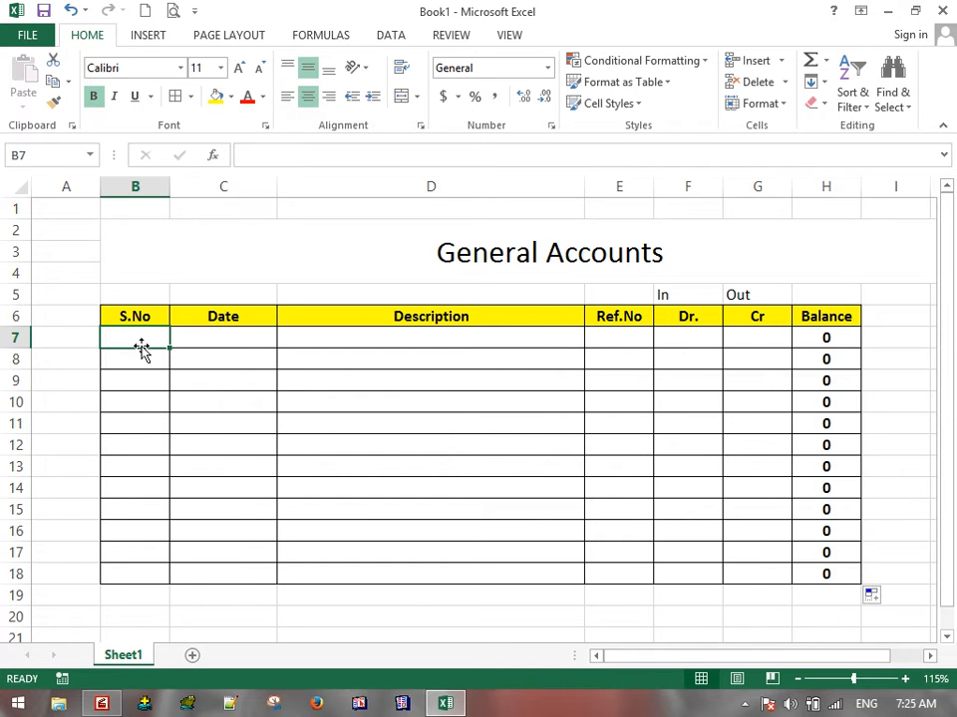
pyautogui.press('Right')
pyautogui.press('Right')
pyautogui.press('Right')
pyautogui.press('Right')
pyautogui.press('Right')
pyautogui.press('Right')
pyautogui.press('Right')
pyautogui.press('Right')
pyautogui.press('Down')
pyautogui.press('Down')
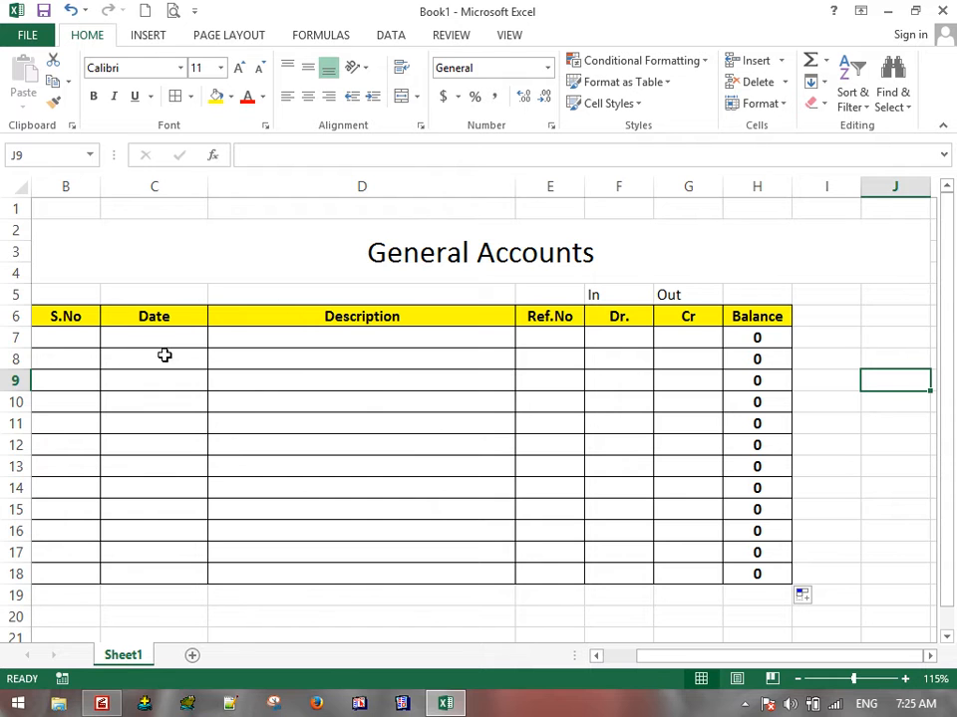
pyautogui.press('Left')
pyautogui.press('Left')
pyautogui.press('Left')
pyautogui.press('Left')
pyautogui.press('Left')
pyautogui.press('Left')
pyautogui.press('Left')
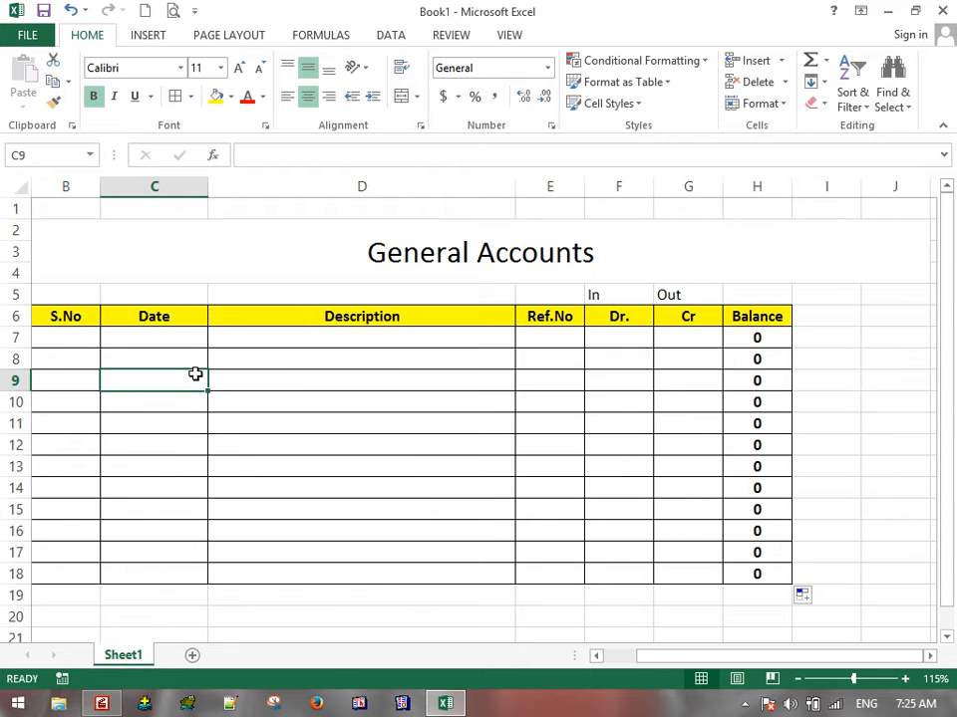
pyautogui.press('Left')
pyautogui.press('Left')
# Step: Number the S.No column from 1 to 12 in cells B7:B18 by filling a series down
pyautogui.click(151, 334)
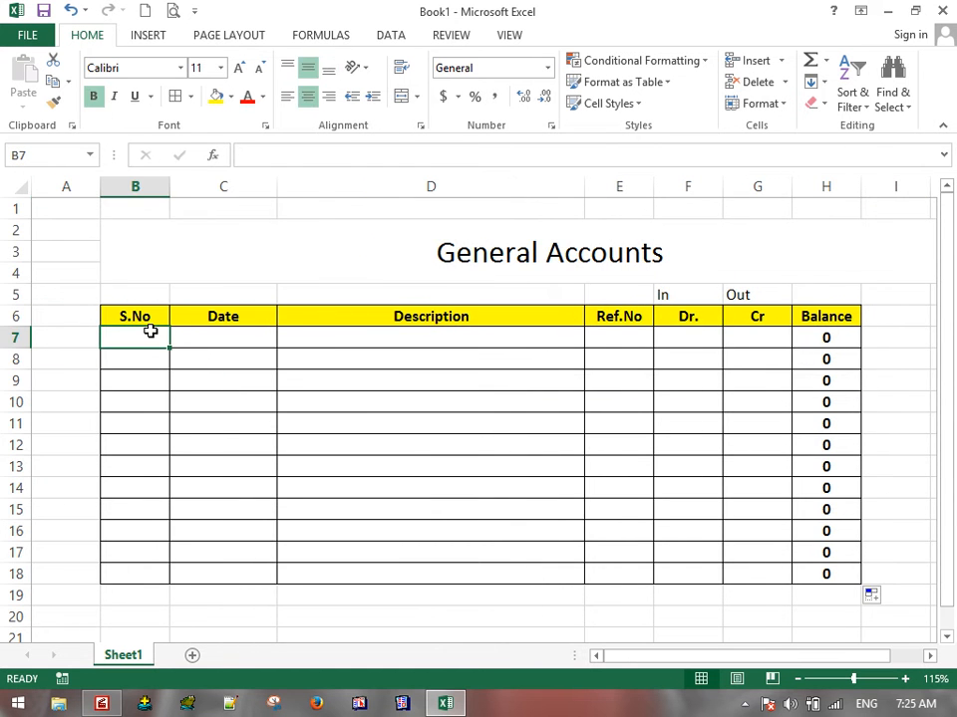
pyautogui.write('1')
pyautogui.press('Return')
pyautogui.click(149, 329)
pyautogui.moveTo(170, 349); pyautogui.dragTo(152, 578)
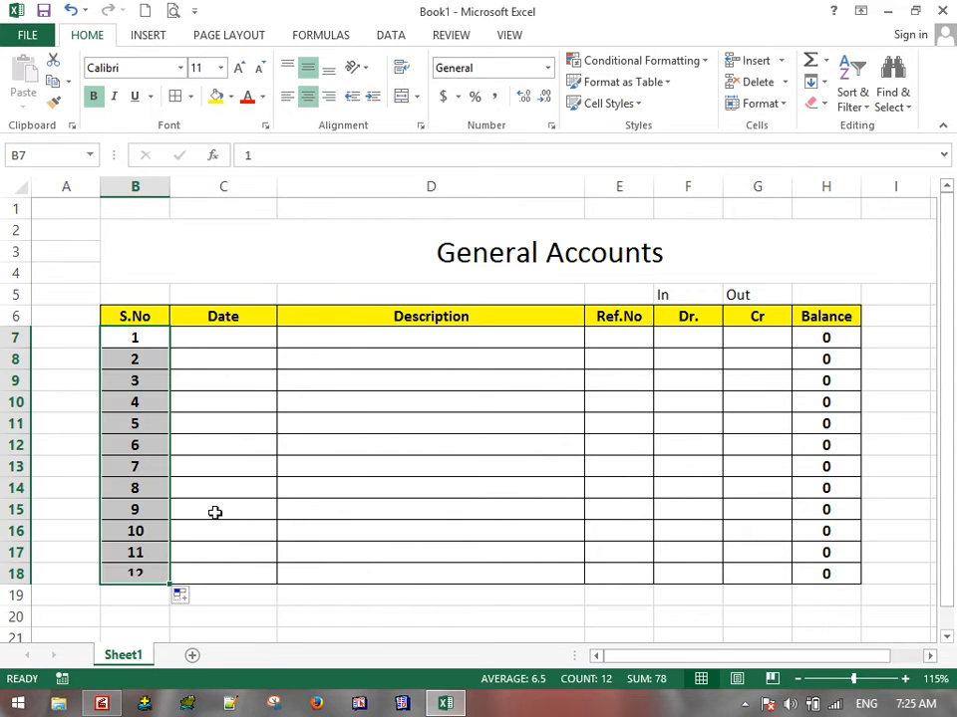
# Step: Fill in the first entry in row 7 with date 2/1/2017, description "Cash Paid", Ref.No 145 and Dr. amount 50000
pyautogui.click(245, 338)
pyautogui.write('2/1/2017')
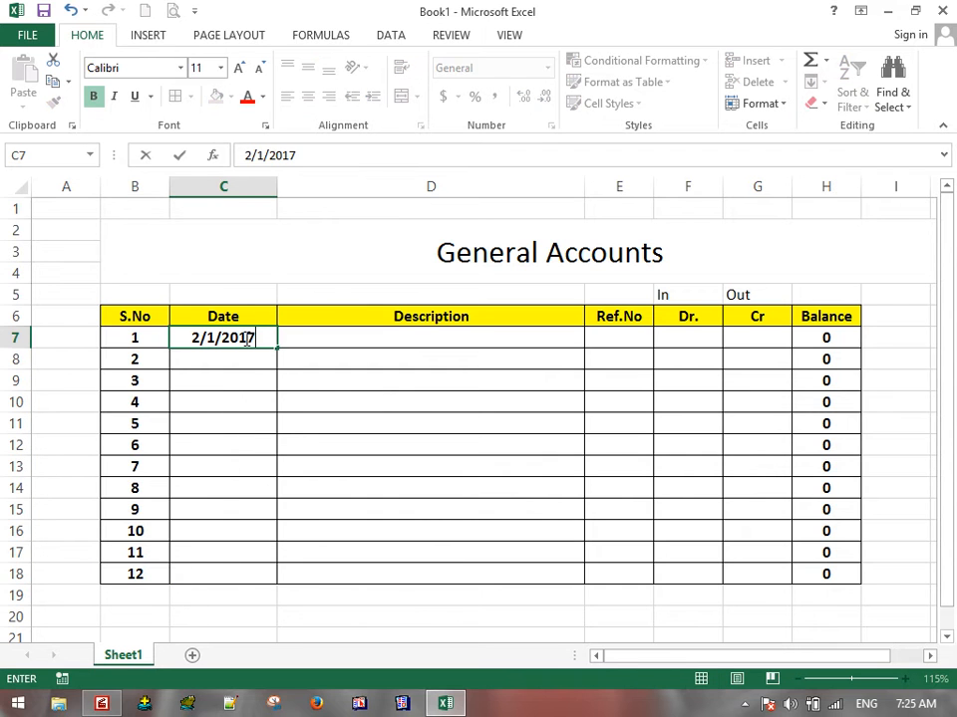
pyautogui.press('Tab')
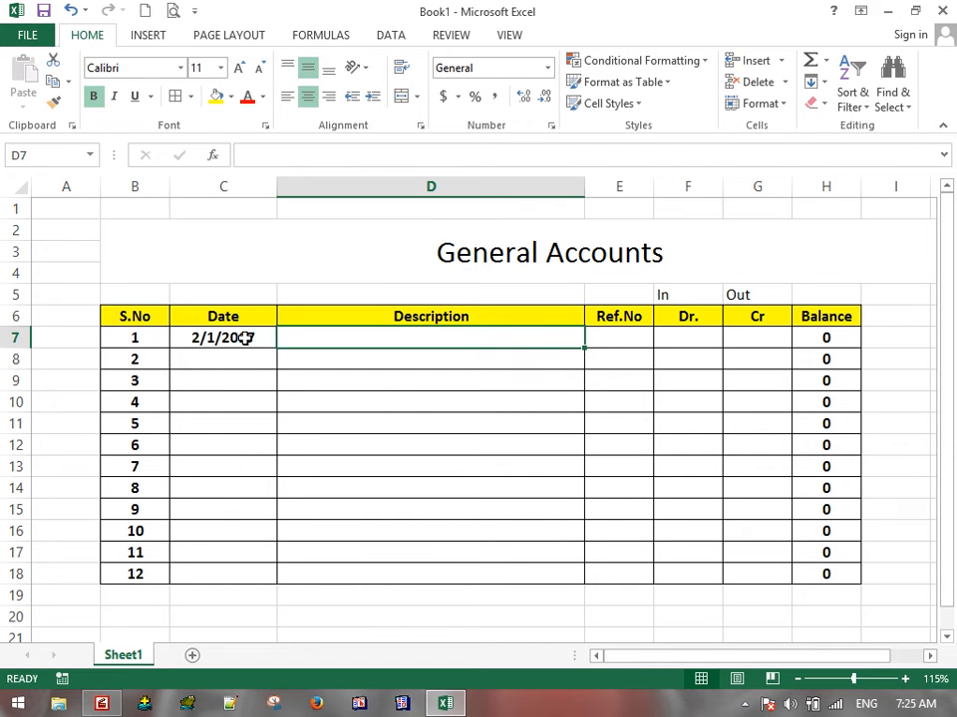
pyautogui.write('Cash Paid')
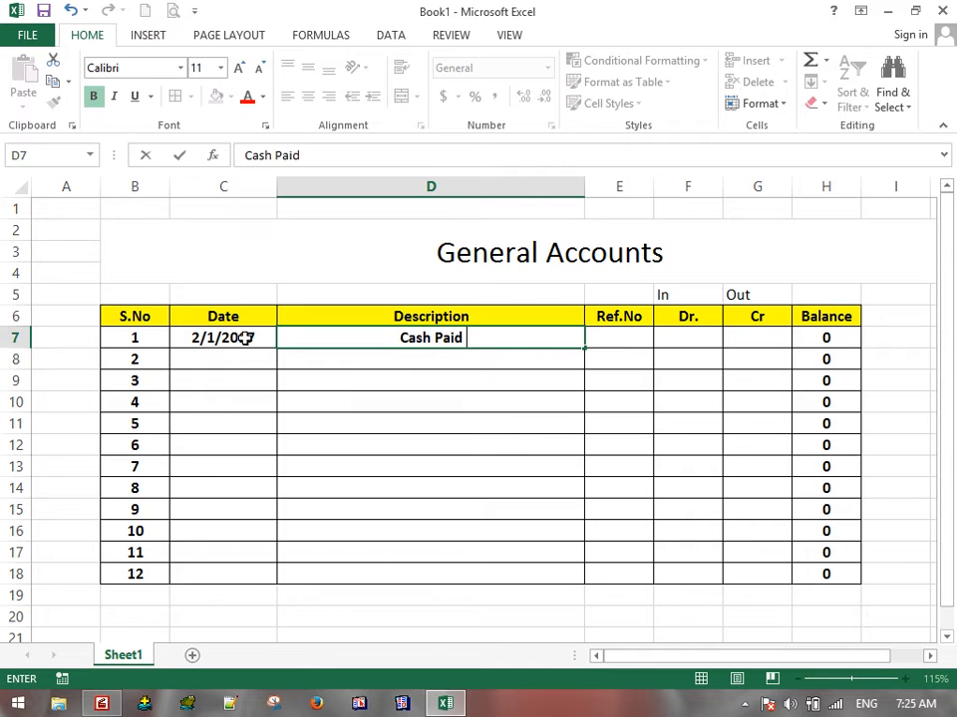
pyautogui.press('Tab')
pyautogui.write('145')
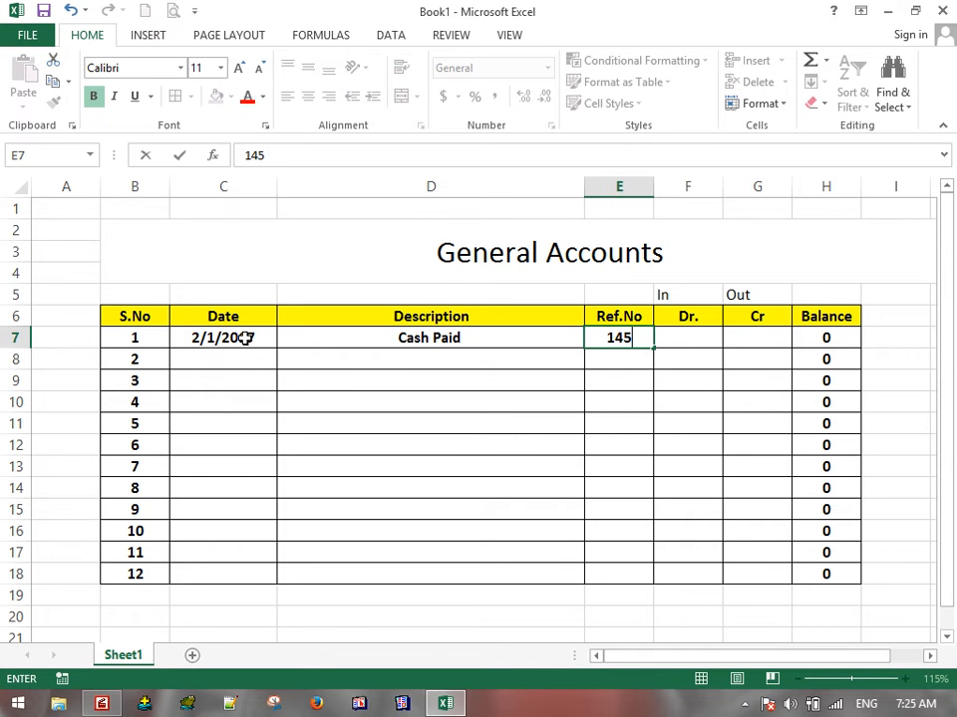
pyautogui.press('Tab')
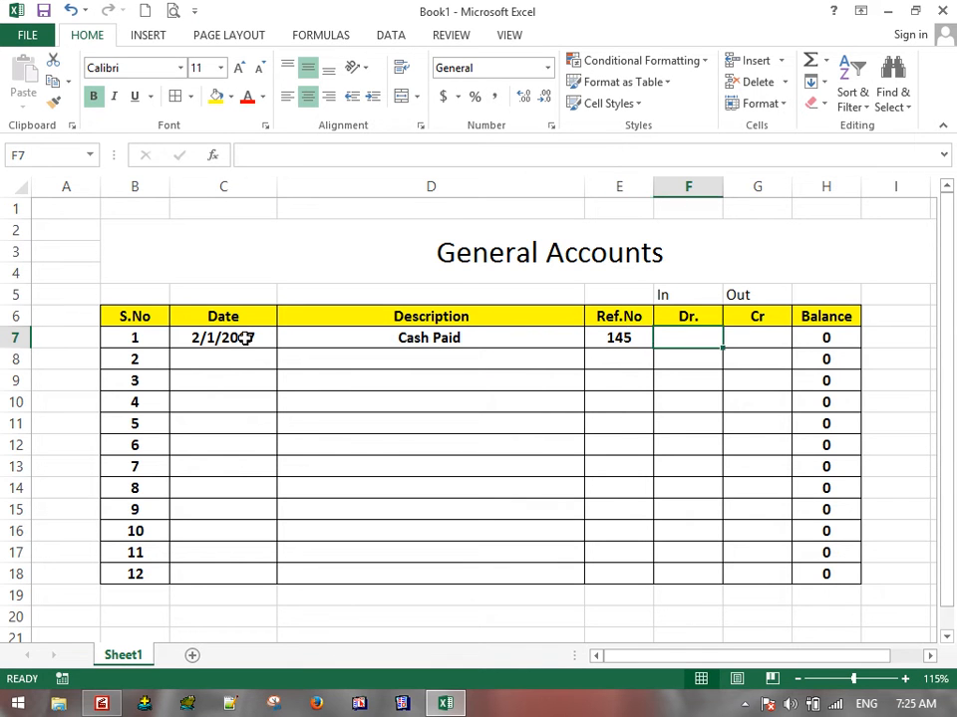
pyautogui.write('50000')
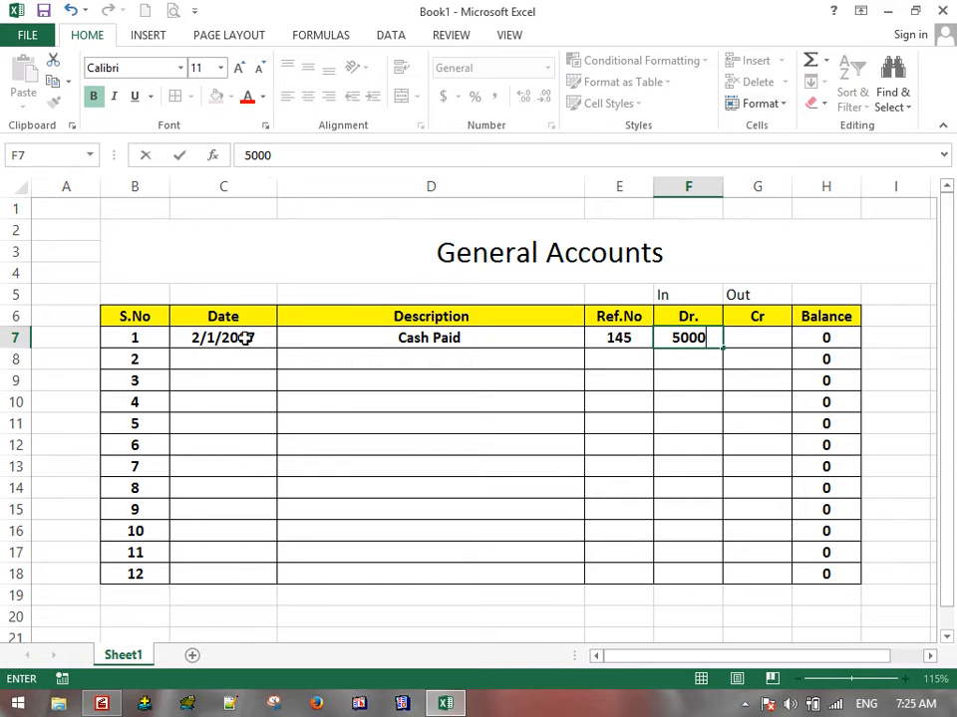
pyautogui.press('Return')
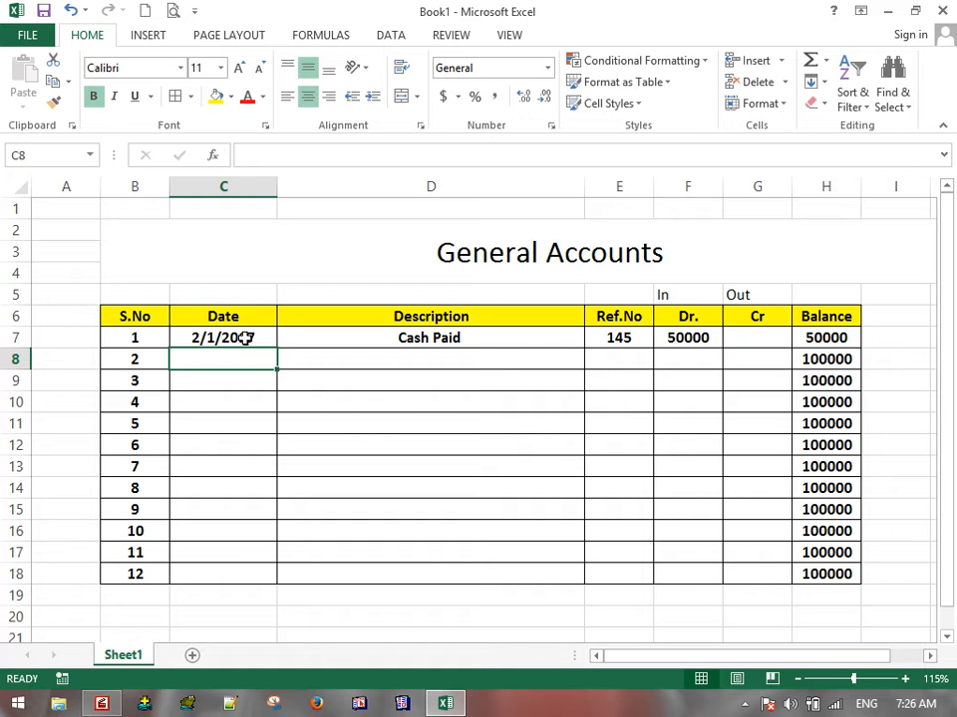
# Step: Clear the balance formulas from cells H8:H18
pyautogui.click(827, 367)
pyautogui.hotkey('ctrl', 'shift', 'Down')
pyautogui.press('Delete')
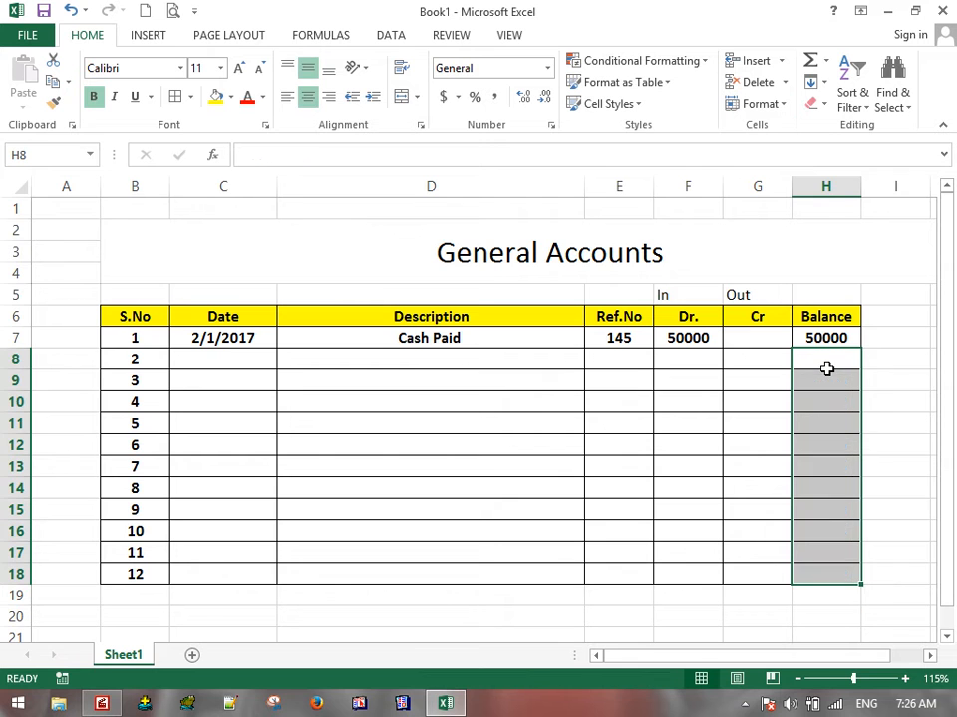
# Step: Try the balance formula =F7-G7+H7 in cell H8, and clear the cell again
pyautogui.hotkey('shift', 'Up')
pyautogui.hotkey('shift', 'Up')
pyautogui.hotkey('shift', 'Up')
pyautogui.hotkey('shift', 'Up')
pyautogui.hotkey('shift', 'Up')
pyautogui.hotkey('shift', 'Up')
pyautogui.hotkey('shift', 'Up')
pyautogui.hotkey('shift', 'Up')
pyautogui.hotkey('shift', 'Up')
pyautogui.hotkey('shift', 'Up')
pyautogui.write('=')
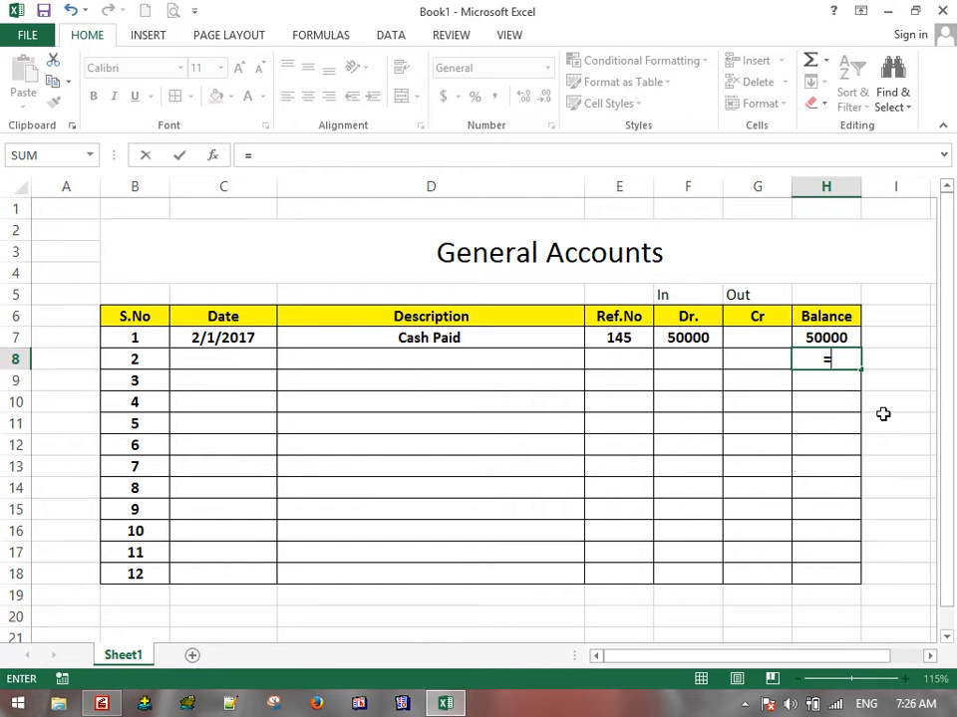
pyautogui.click(694, 337)
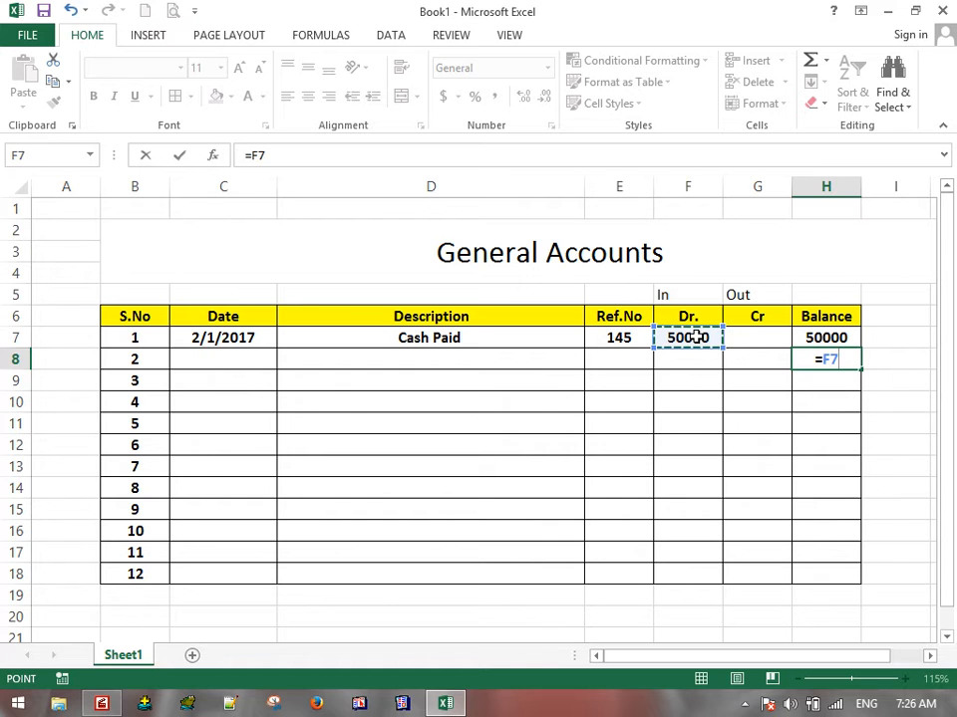
pyautogui.write('-')
pyautogui.click(774, 337)
pyautogui.write('+')
pyautogui.click(849, 337)
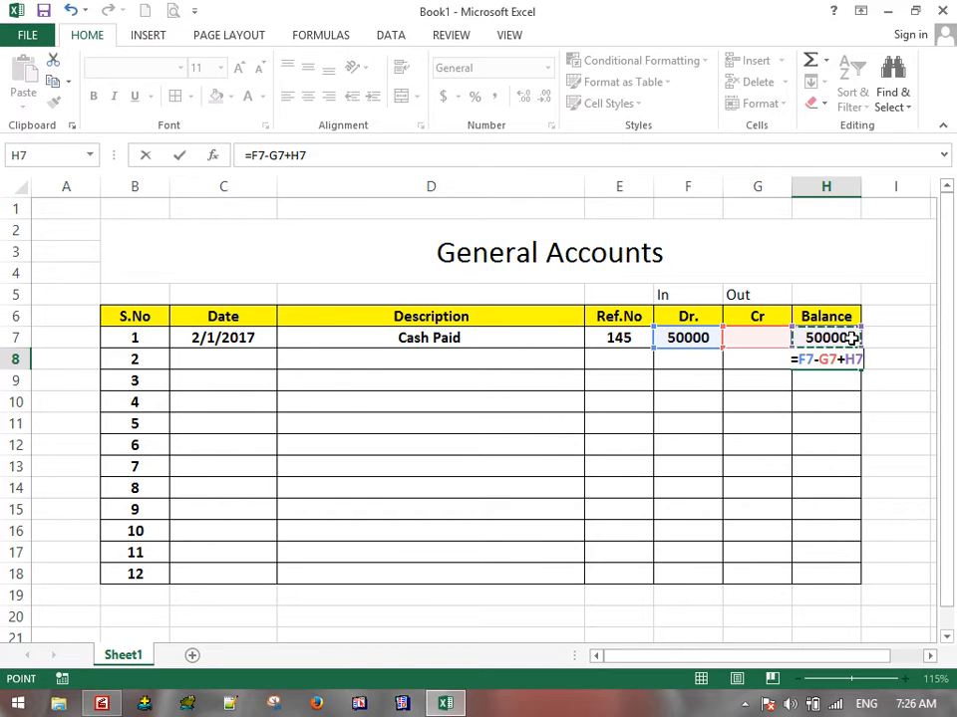
pyautogui.press('Return')
pyautogui.click(830, 358)
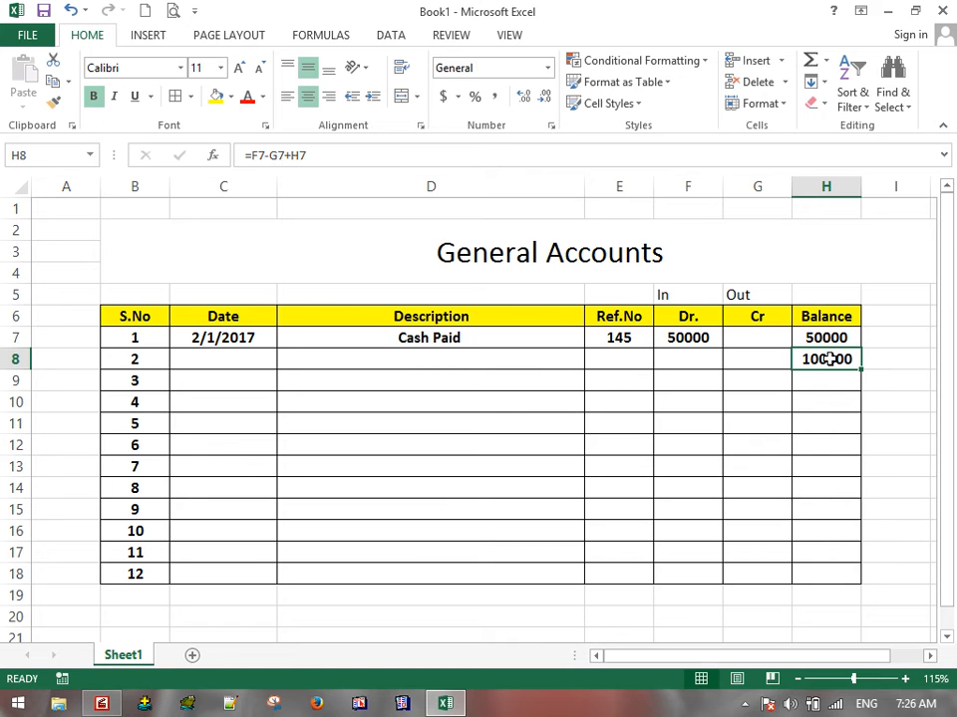
pyautogui.press('Delete')
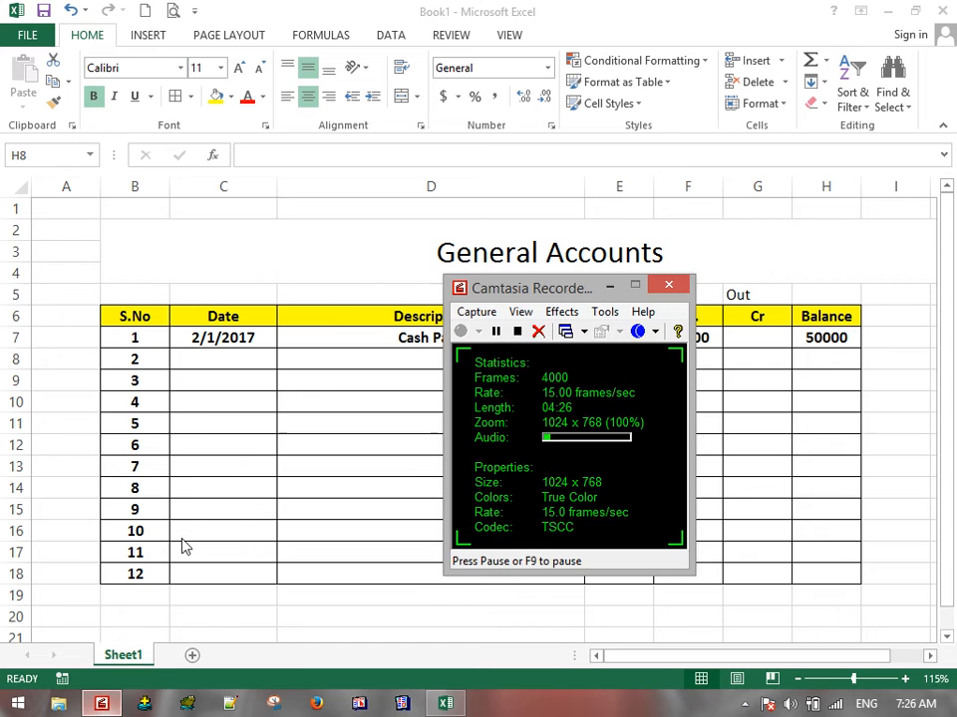
pyautogui.click(495, 331)
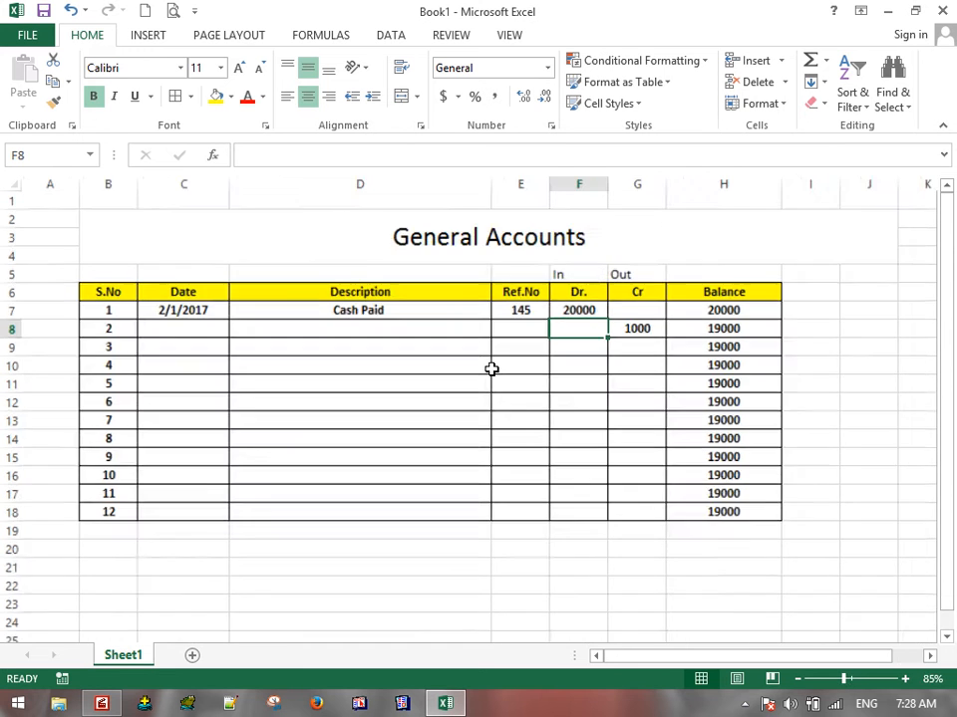
# Step: Clear the sample amounts in F7:G9 and enter 1000 as the Dr. amount of the first entry
pyautogui.scroll(1, 502, 357)
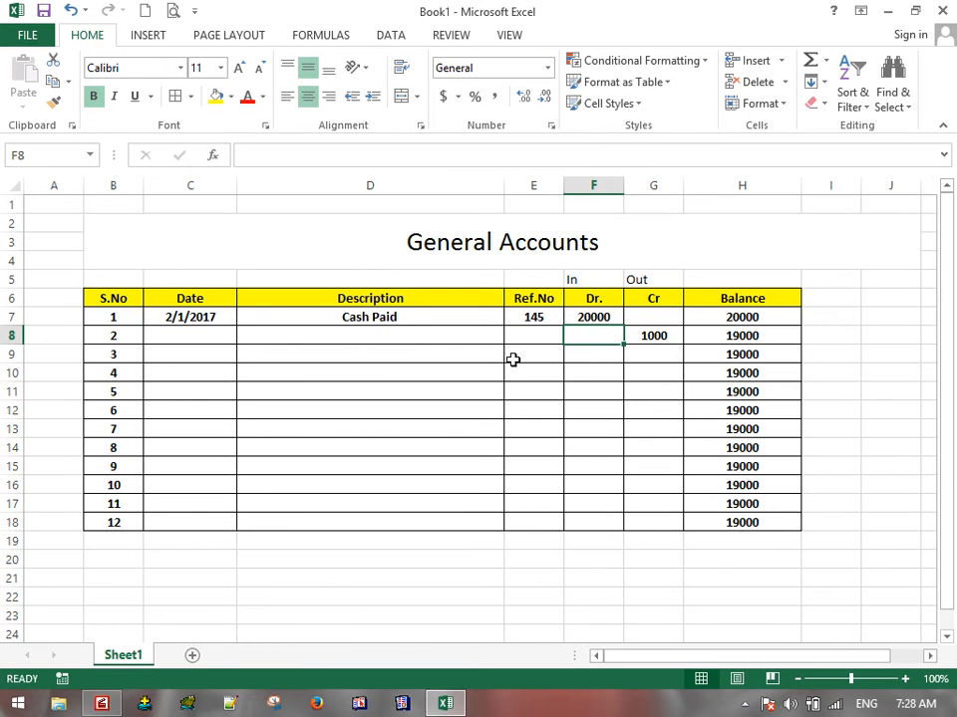
pyautogui.moveTo(615, 321); pyautogui.dragTo(656, 347)
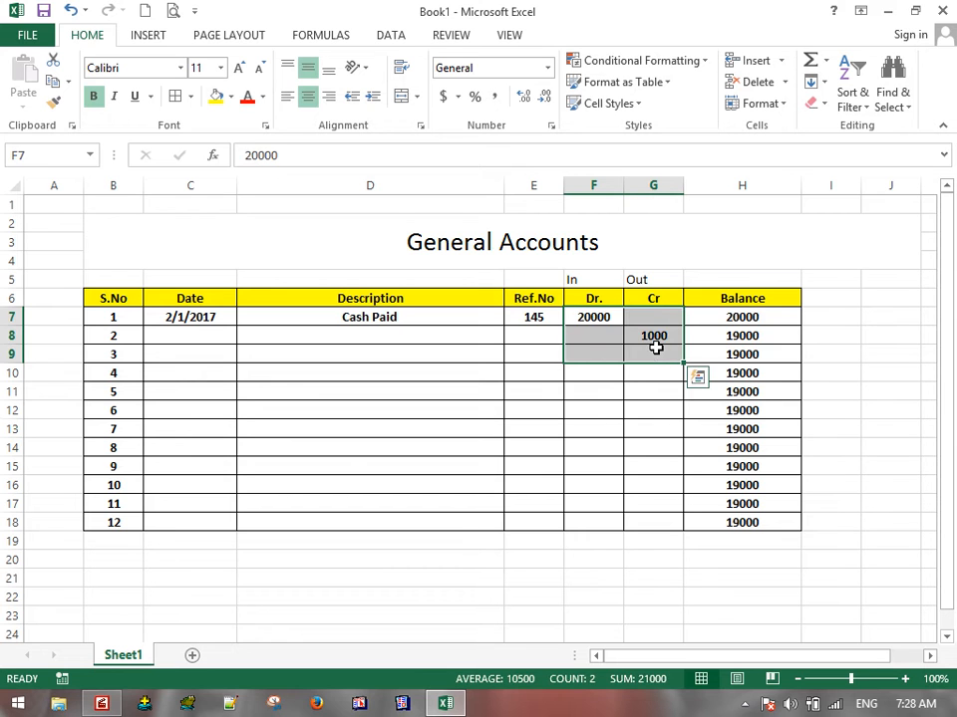
pyautogui.press('Delete')
pyautogui.click(615, 316)
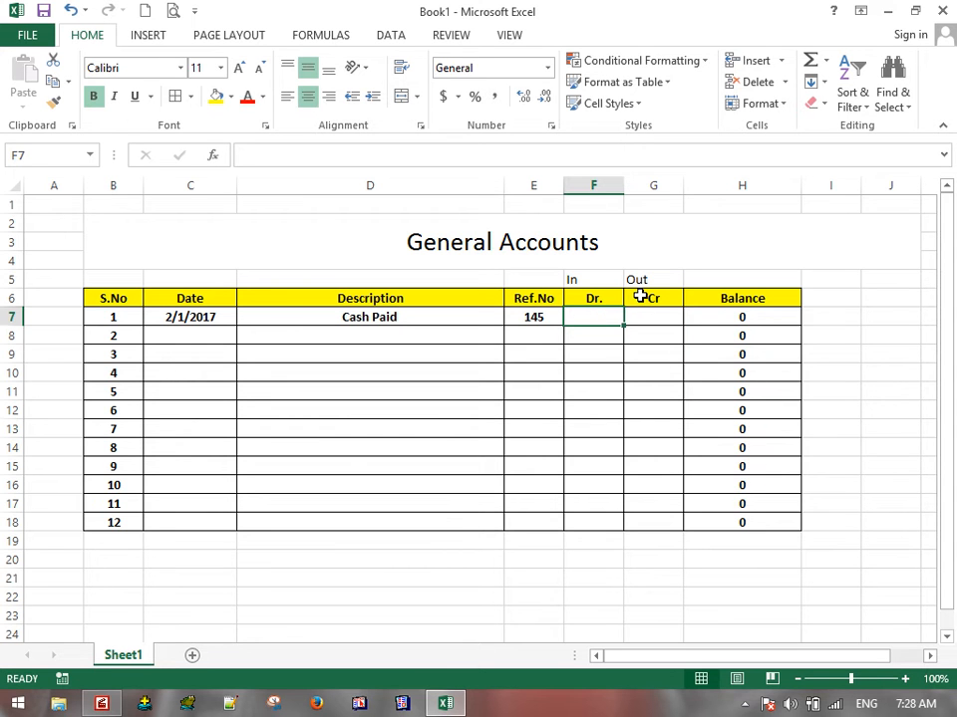
pyautogui.write('1000')
pyautogui.press('Return')
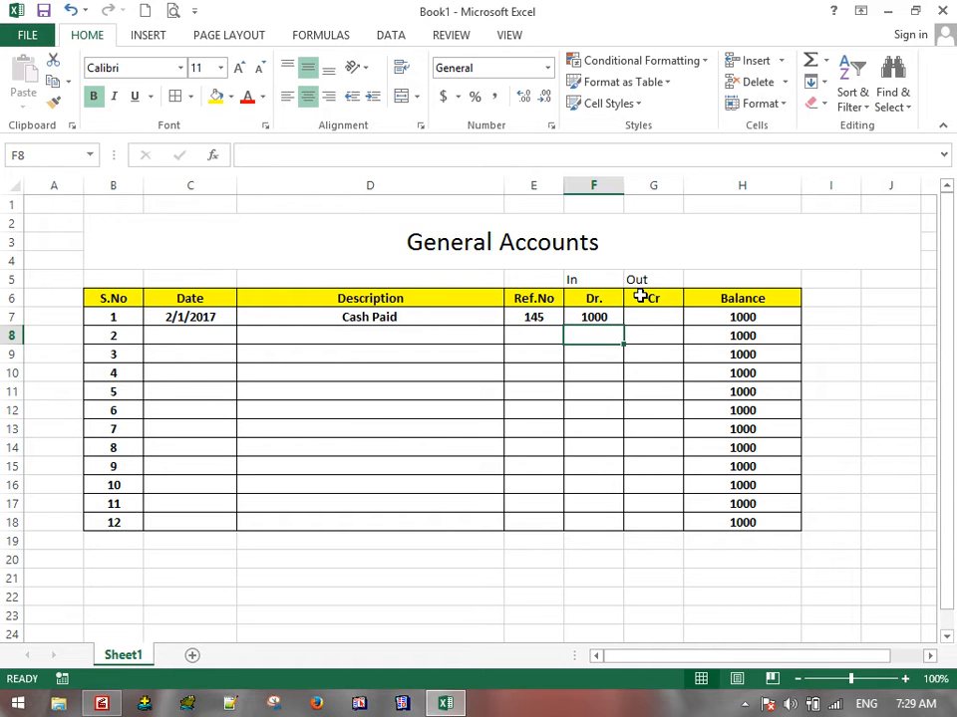
# Step: Add the second entry in row 8 with the description "Expens paid" and a Cr amount of 200
pyautogui.click(378, 333)
pyautogui.write('Expens')
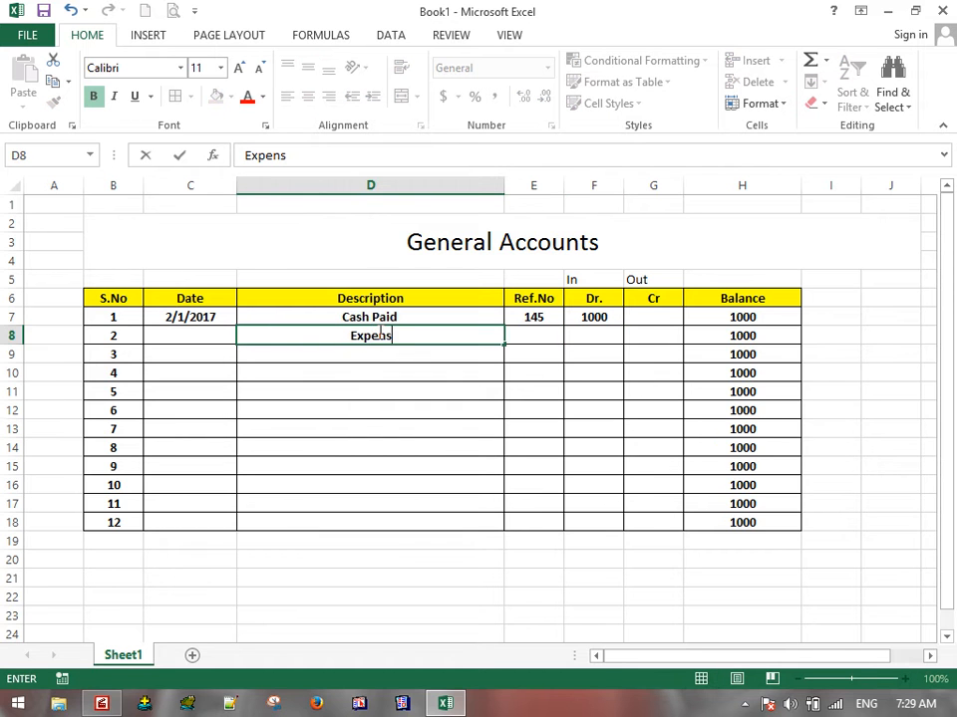
pyautogui.write(' paid')
pyautogui.press('Tab')
pyautogui.press('Tab')
pyautogui.press('Tab')
pyautogui.write('200')
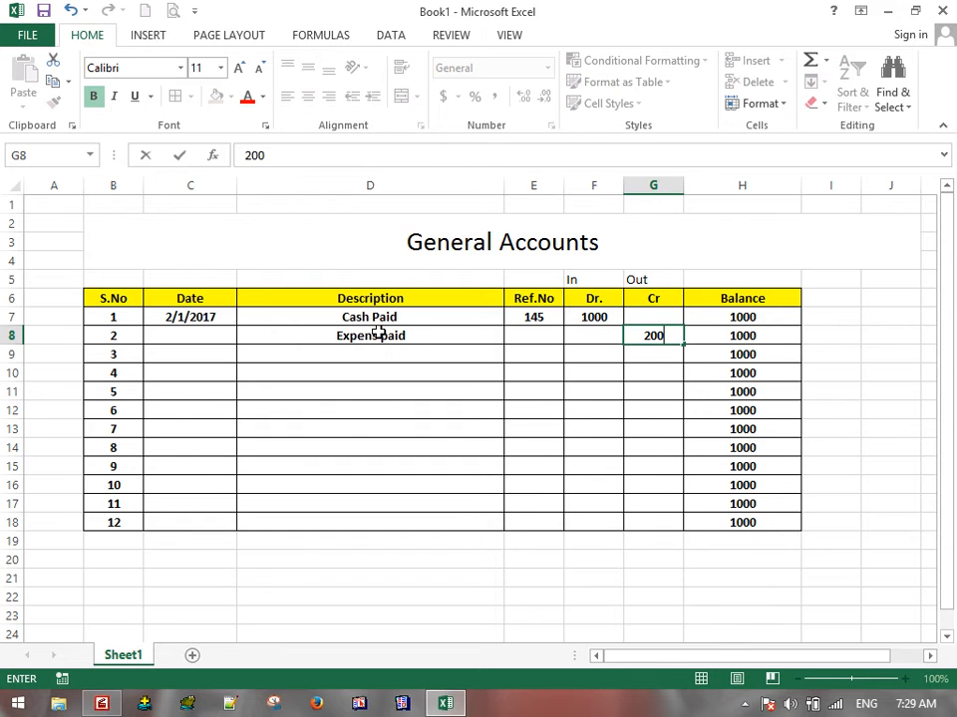
pyautogui.press('Return')
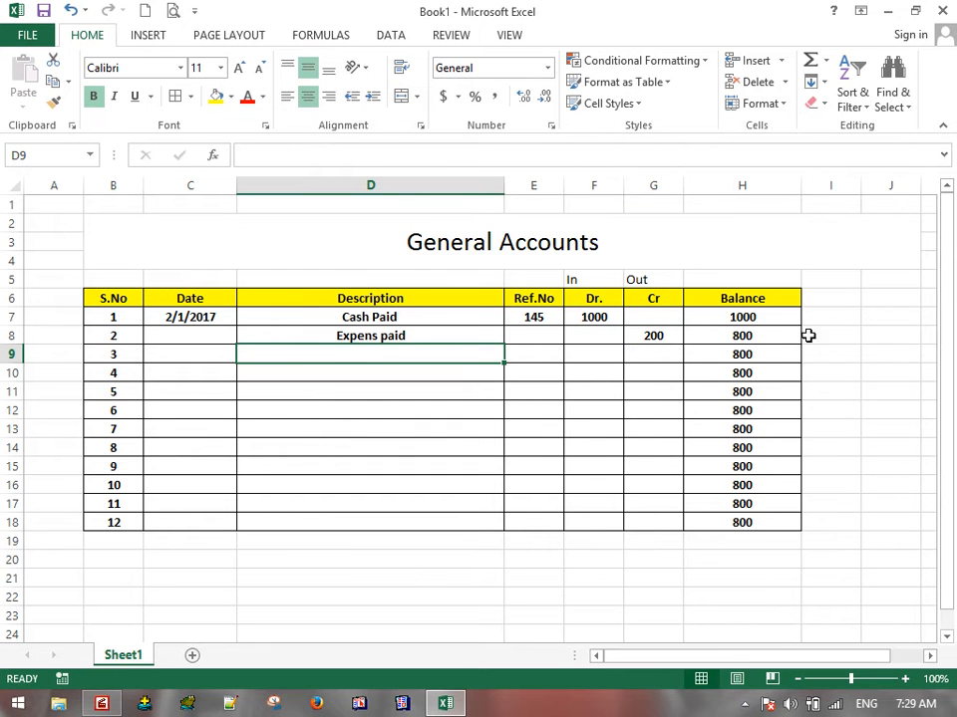
pyautogui.scroll(4, 820, 338)
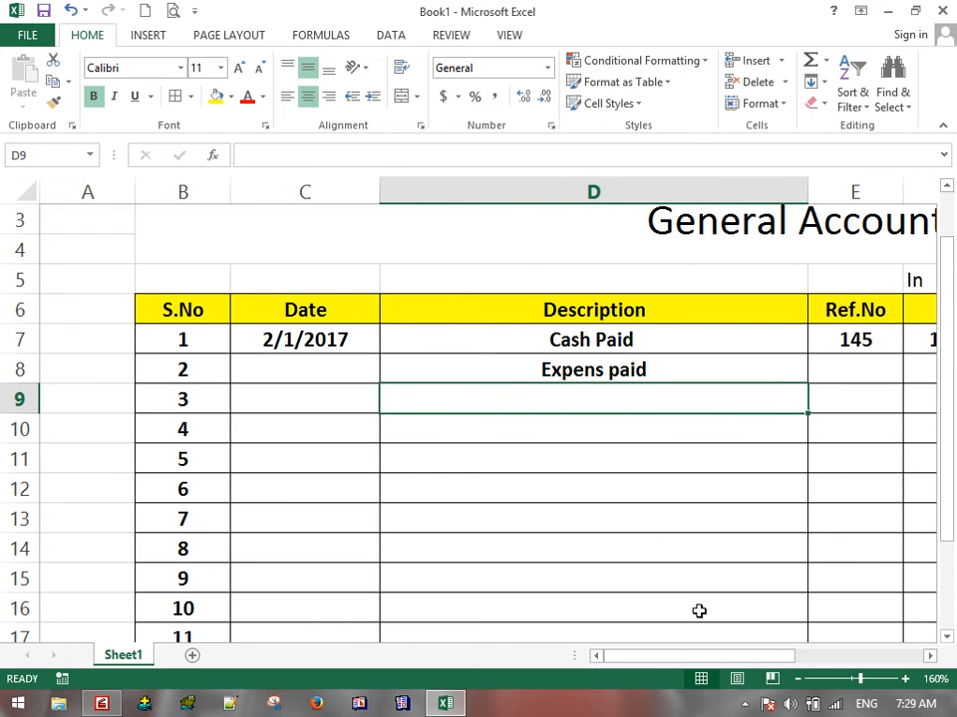
pyautogui.moveTo(689, 656); pyautogui.dragTo(811, 654)
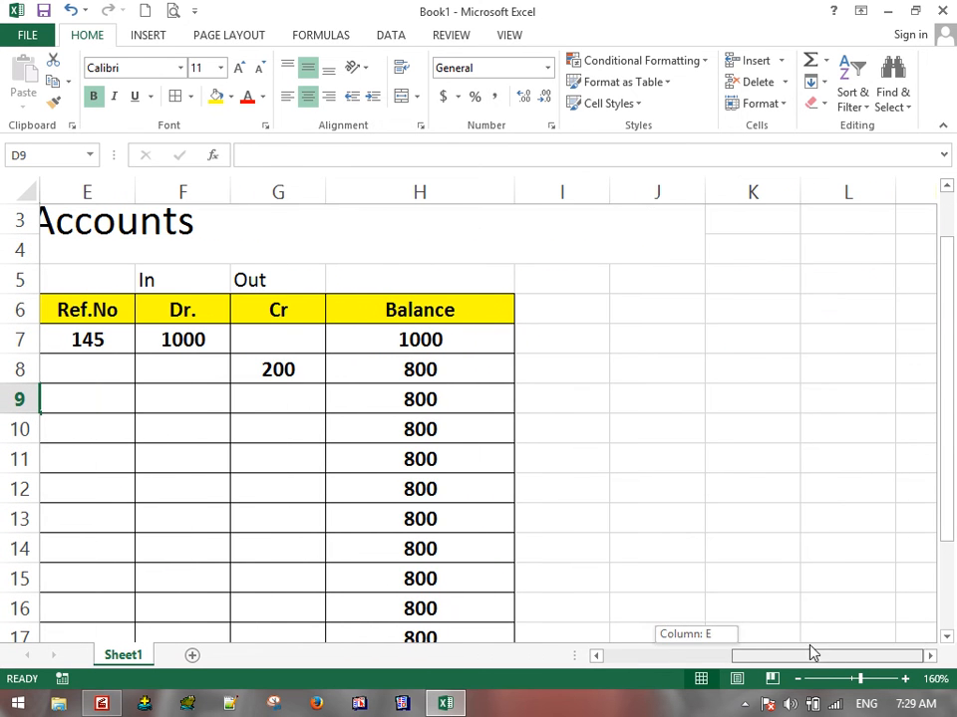
# Step: Enter the balance rule "=Dr-Cr" as a text note in cell J7
pyautogui.click(583, 344)
pyautogui.click(638, 345)
pyautogui.write("'=")
pyautogui.write('Dr')
pyautogui.write('-Cr')
pyautogui.press('Return')
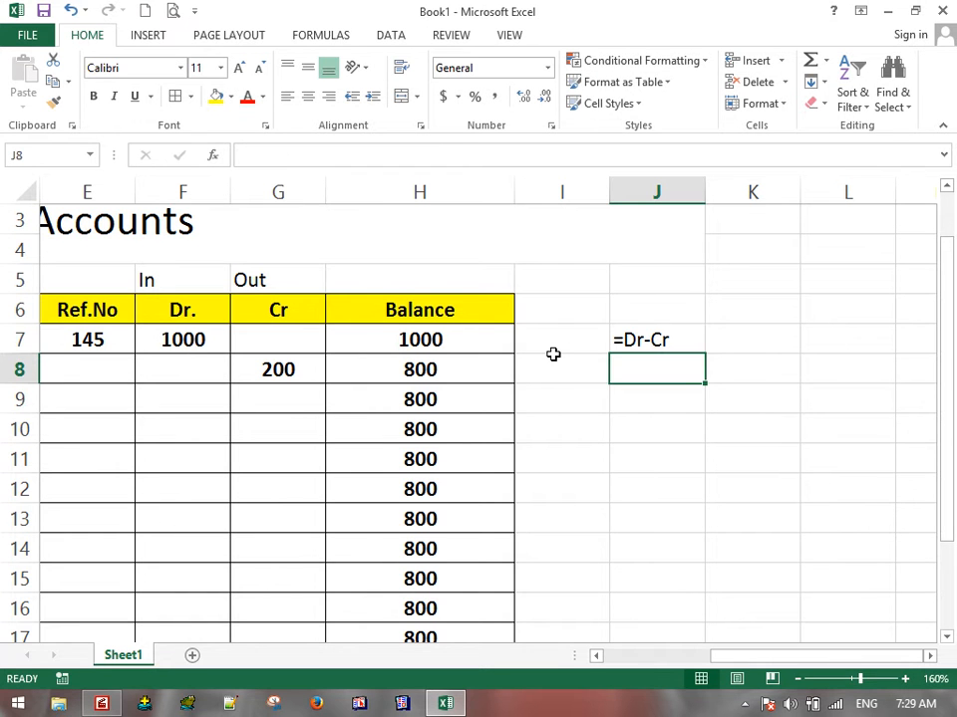
# Step: Inspect the balance formula in cell H8 and the cells it refers to
pyautogui.moveTo(446, 339); pyautogui.dragTo(668, 345)
pyautogui.click(638, 376)
pyautogui.doubleClick(428, 369)
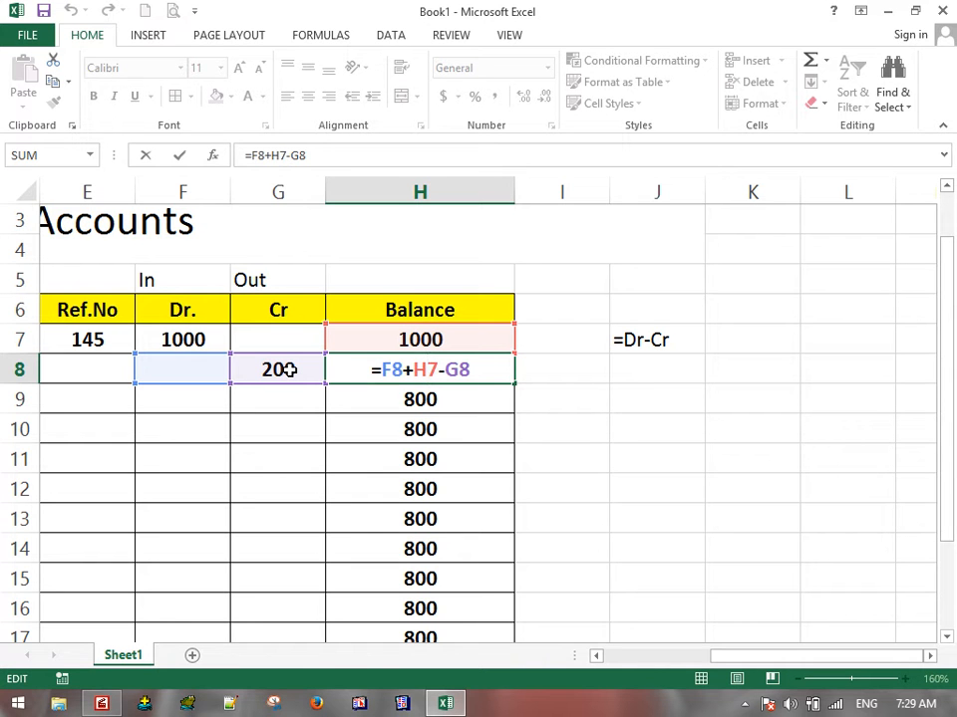
pyautogui.press('Return')
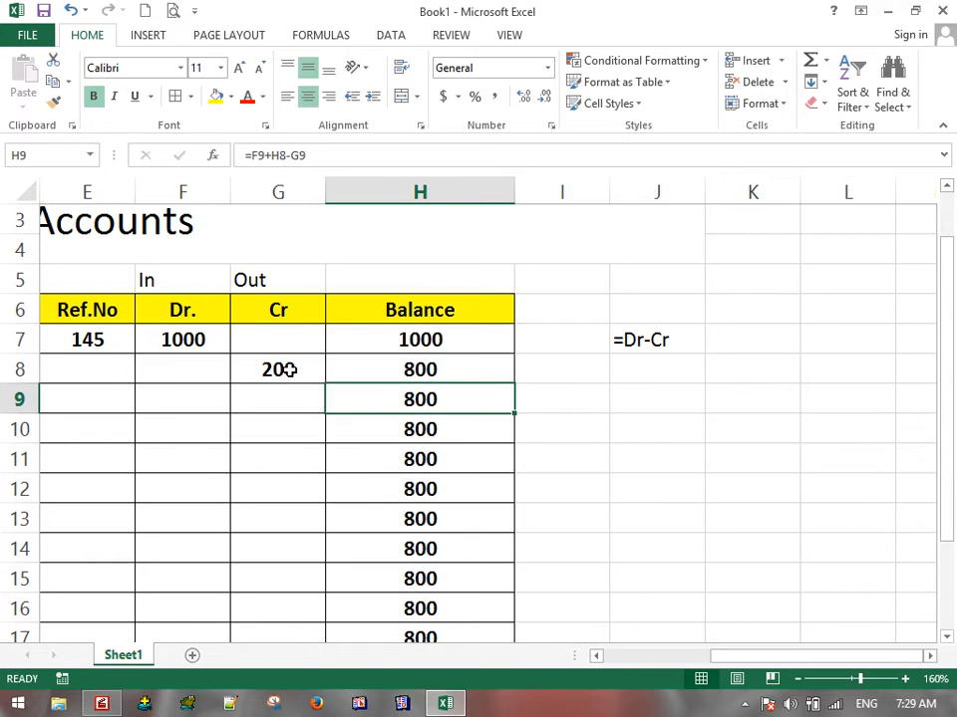
# Step: Widen column I and label cell I7 "First Cell"
pyautogui.click(640, 371)
pyautogui.moveTo(611, 192); pyautogui.dragTo(676, 205)
pyautogui.click(611, 340)
pyautogui.write('First Cell')
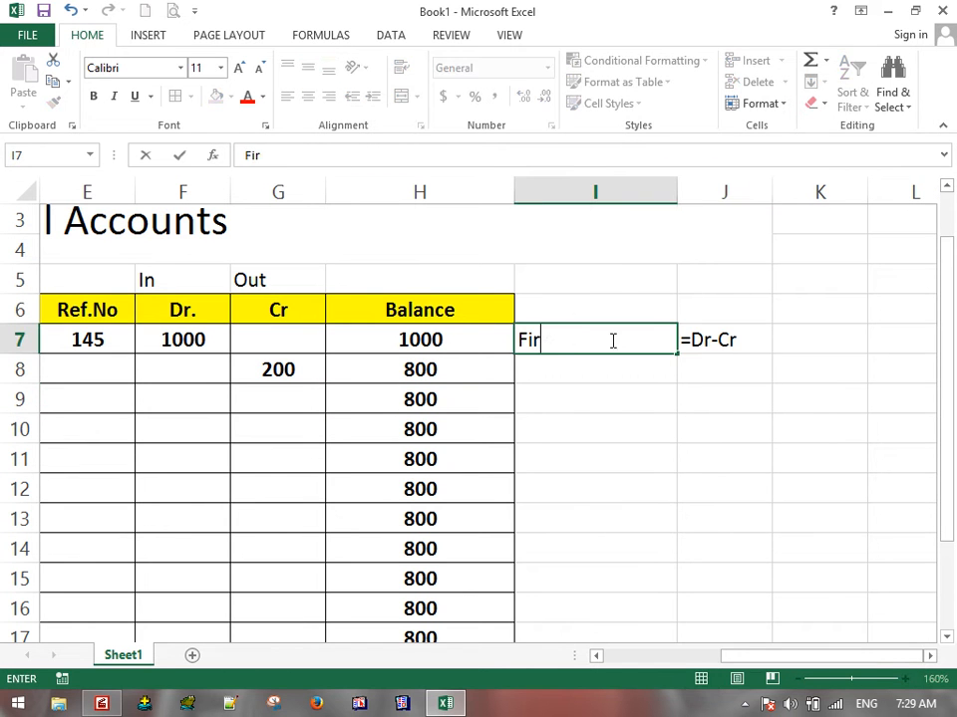
pyautogui.press('Return')
# Step: Label cell I8 "Second" and enter the rule "=Balance+Dr-Cr" as a text note in J8
pyautogui.write('Second')
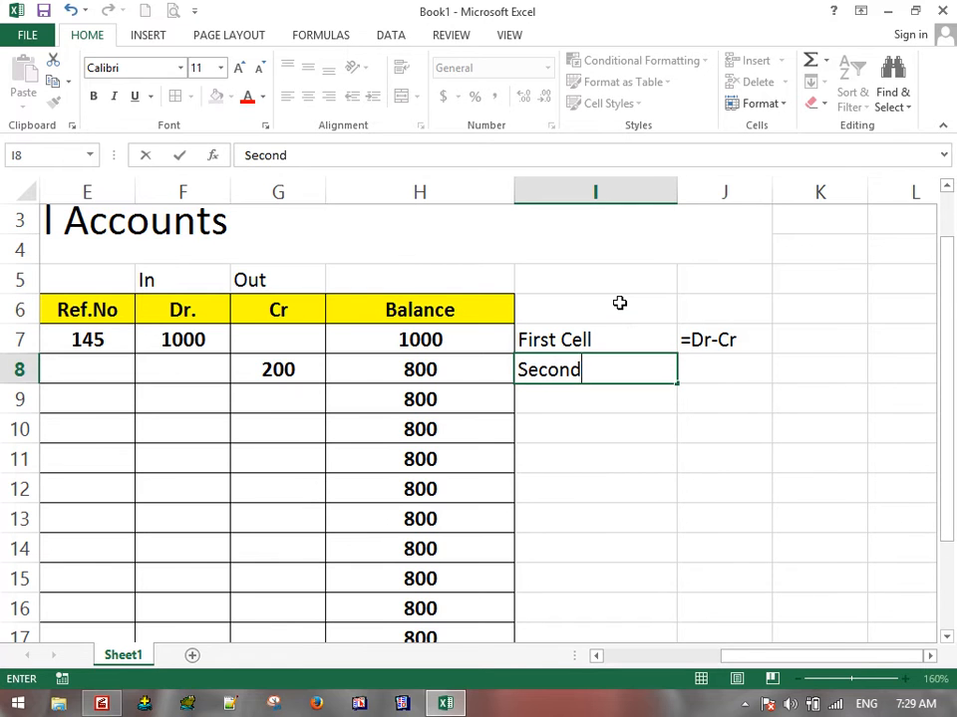
pyautogui.press('Tab')
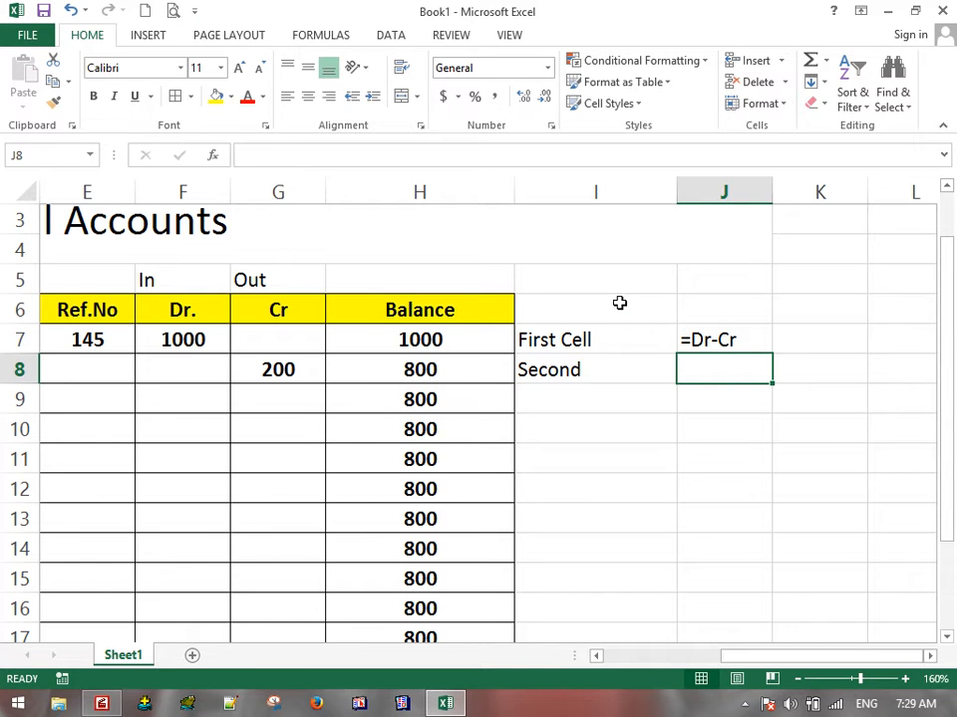
pyautogui.write("'=Balance")
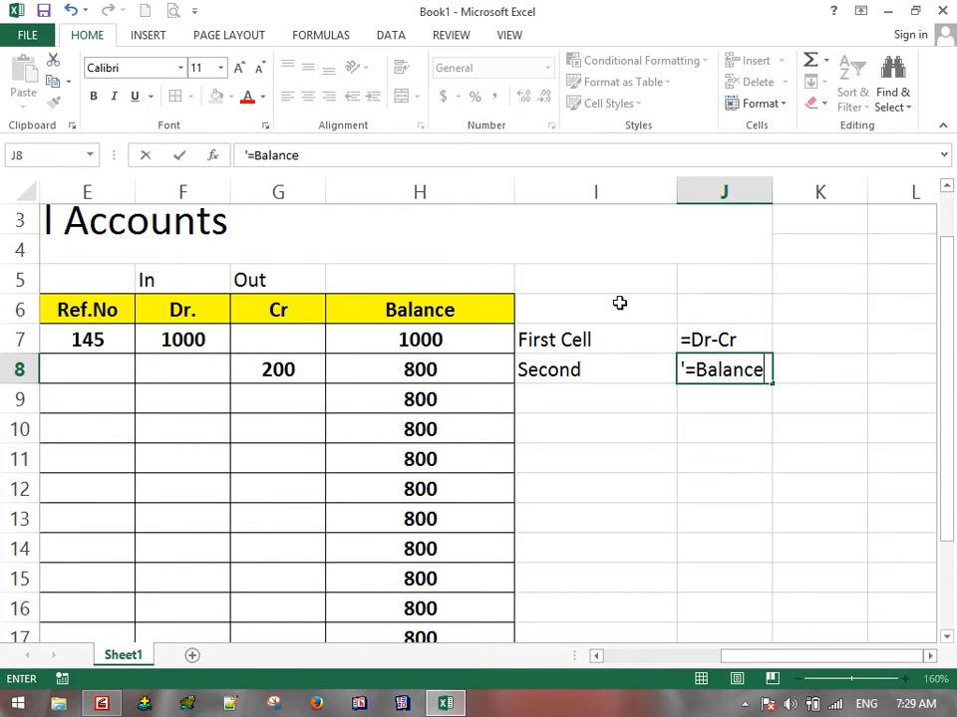
pyautogui.write('+Dr-Cr')
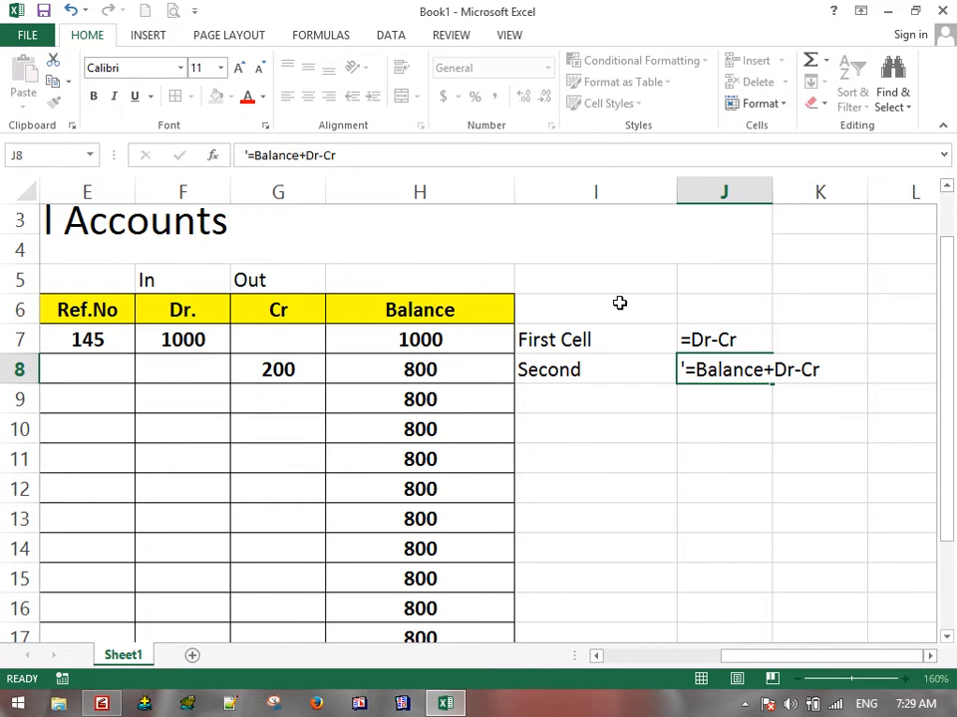
pyautogui.press('Return')
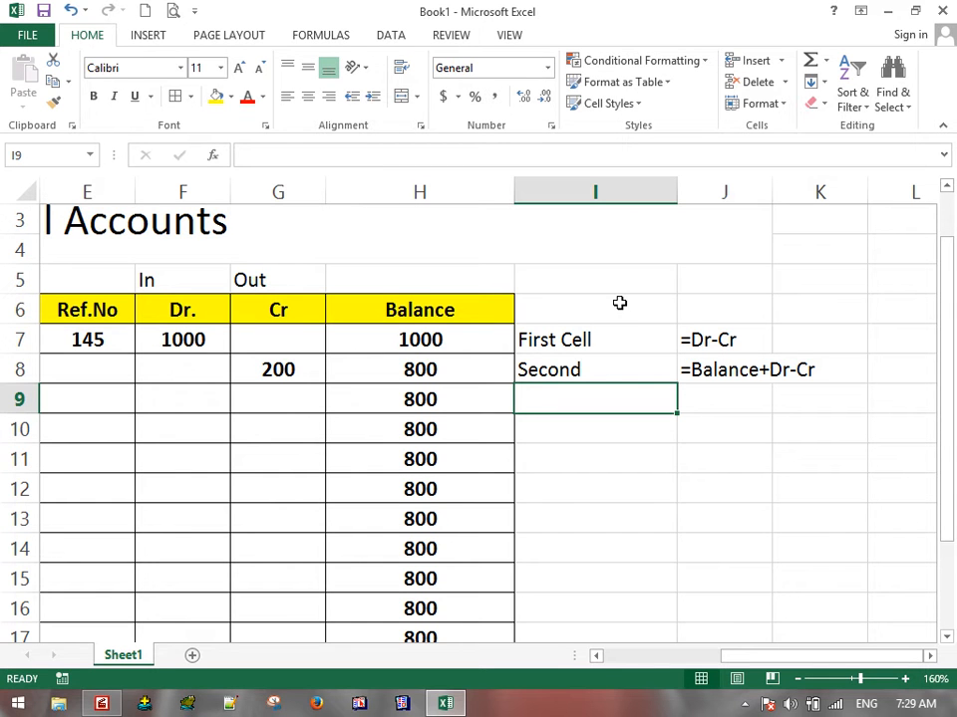
# Step: Change the first entry's description in D7 to "Cash Received"
pyautogui.scroll(-2, 508, 357)
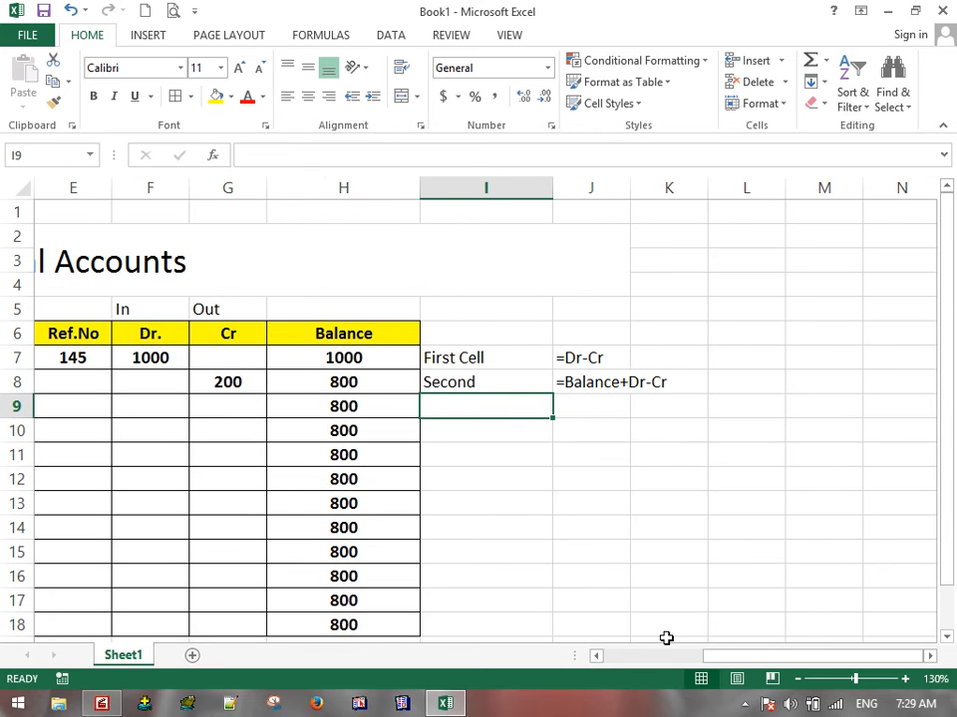
pyautogui.moveTo(807, 664); pyautogui.dragTo(732, 658)
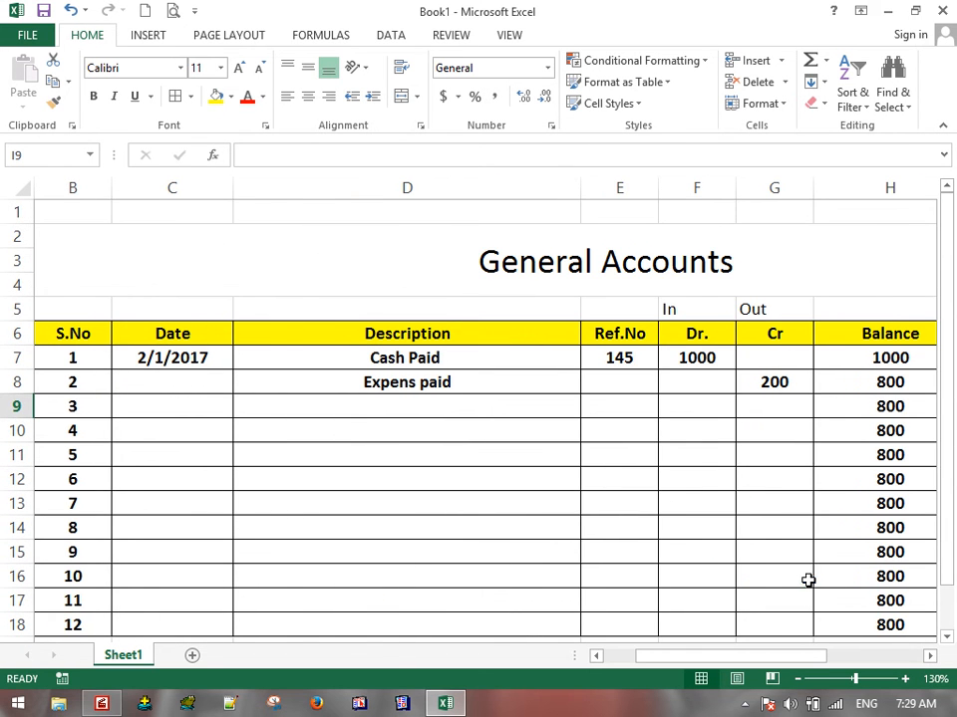
pyautogui.scroll(-1, 809, 573)
pyautogui.click(930, 656)
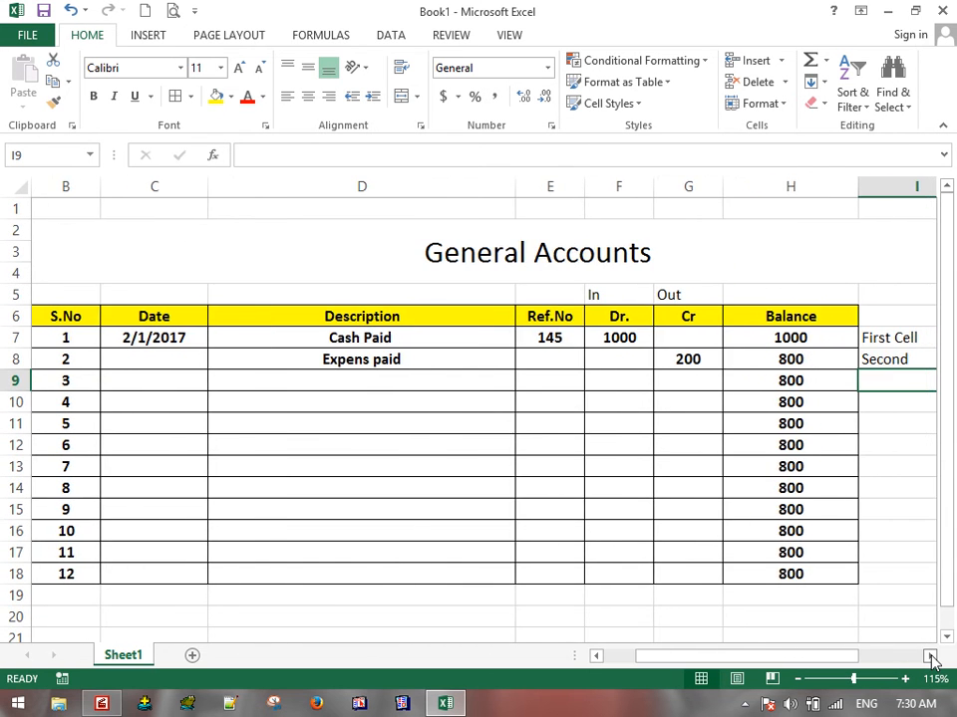
pyautogui.click(461, 344)
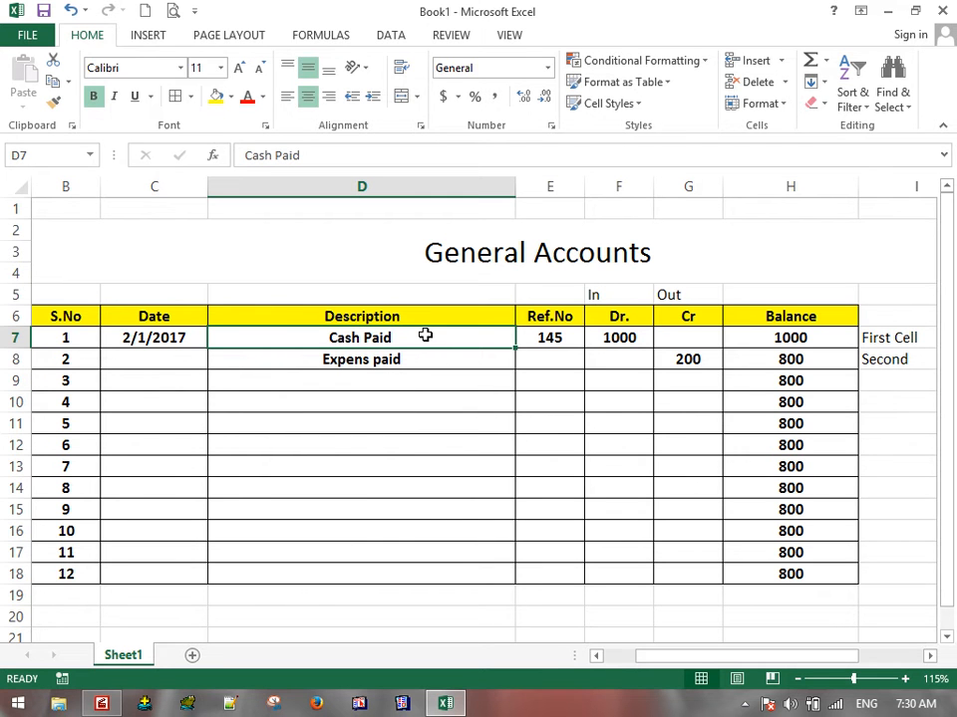
pyautogui.write('ash')
pyautogui.press('BackSpace')
pyautogui.press('BackSpace')
pyautogui.press('BackSpace')
pyautogui.write('Cash Recieived')
pyautogui.press('Return')
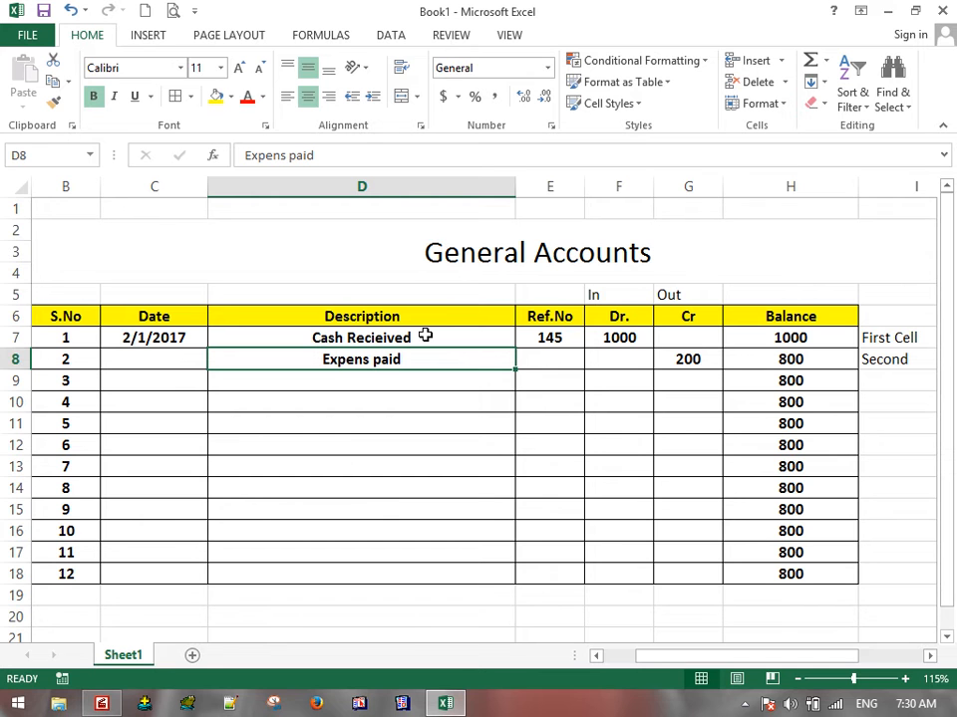
pyautogui.doubleClick(426, 336)
pyautogui.moveTo(435, 336); pyautogui.dragTo(347, 338)
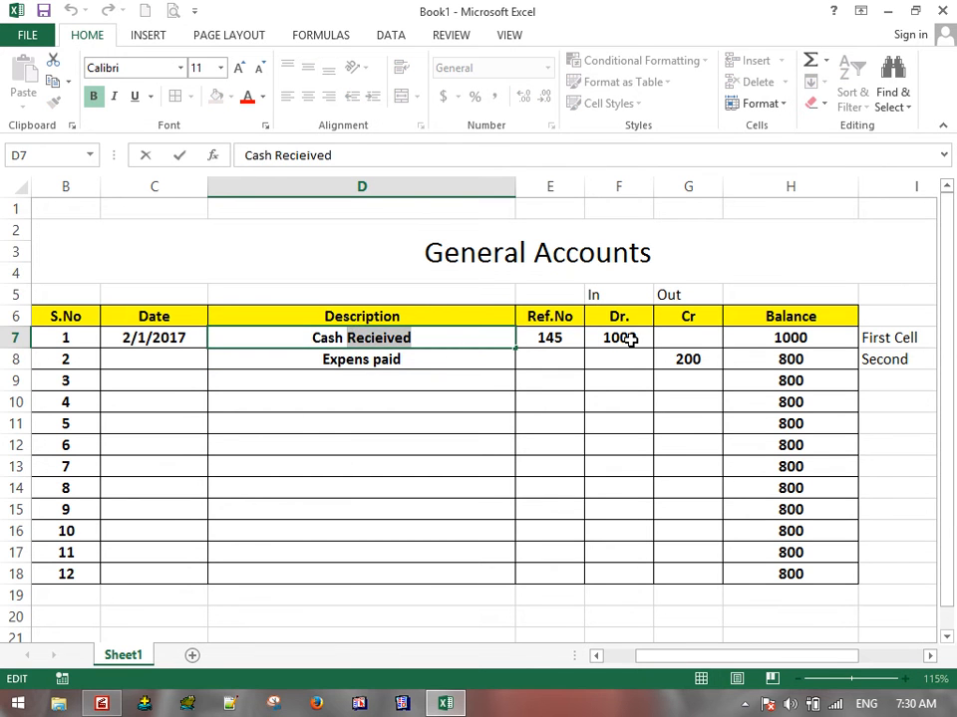
pyautogui.write('Receie')
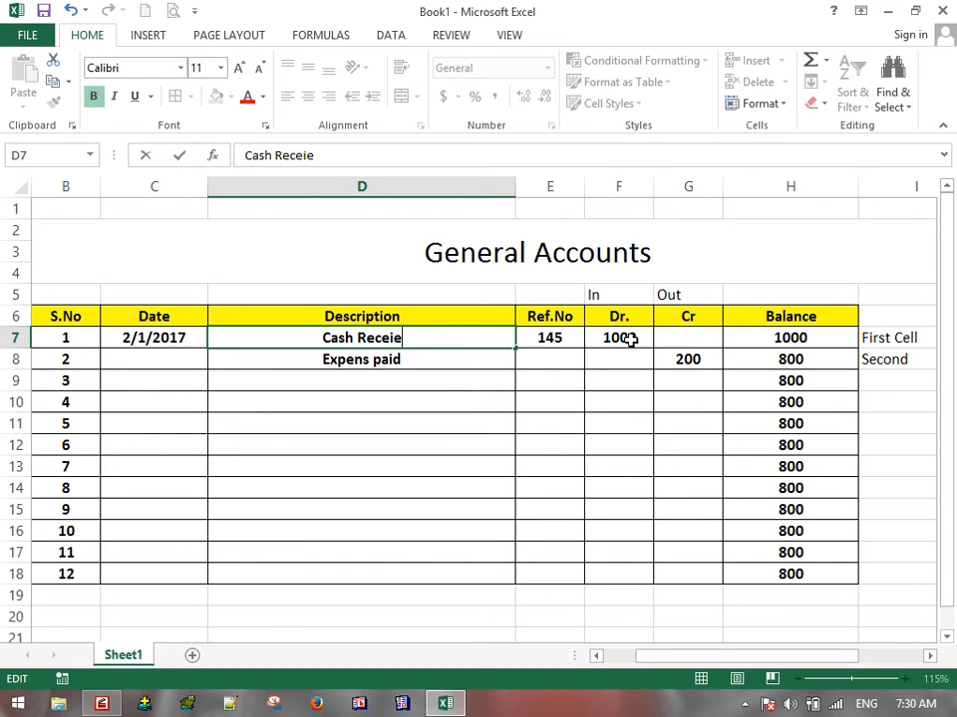
pyautogui.press('BackSpace')
pyautogui.write('ved')
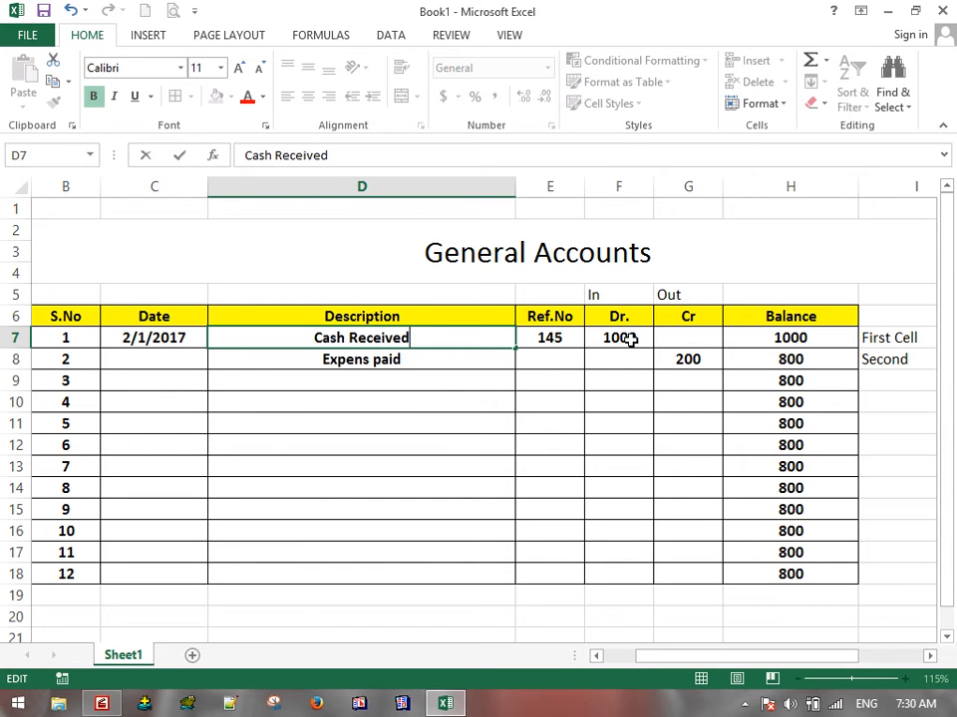
pyautogui.click(619, 337)
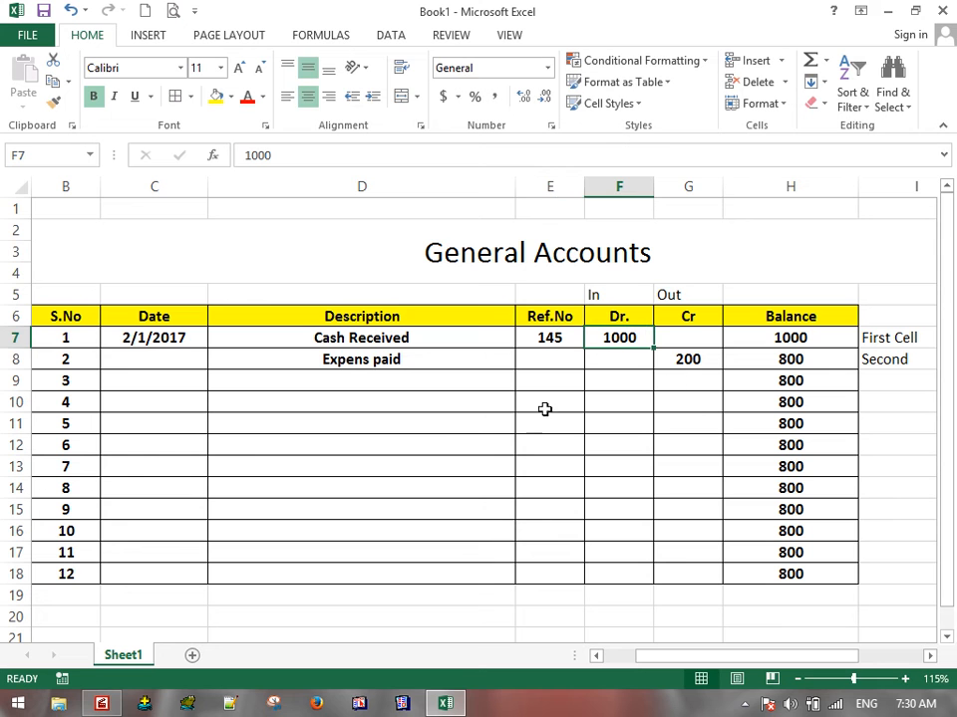
# Step: Change the row 8 entry to "Fee Received" with a Dr. amount of 5000, and clear its Cr amount
pyautogui.click(449, 360)
pyautogui.write('Fee Recieved')
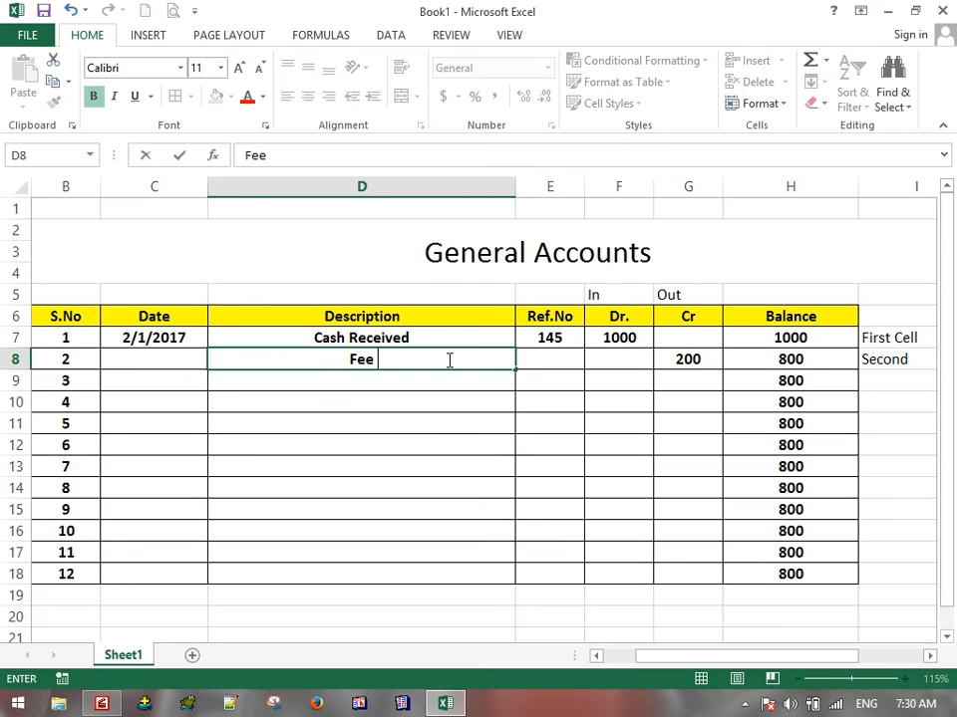
pyautogui.press('Tab')
pyautogui.press('Tab')
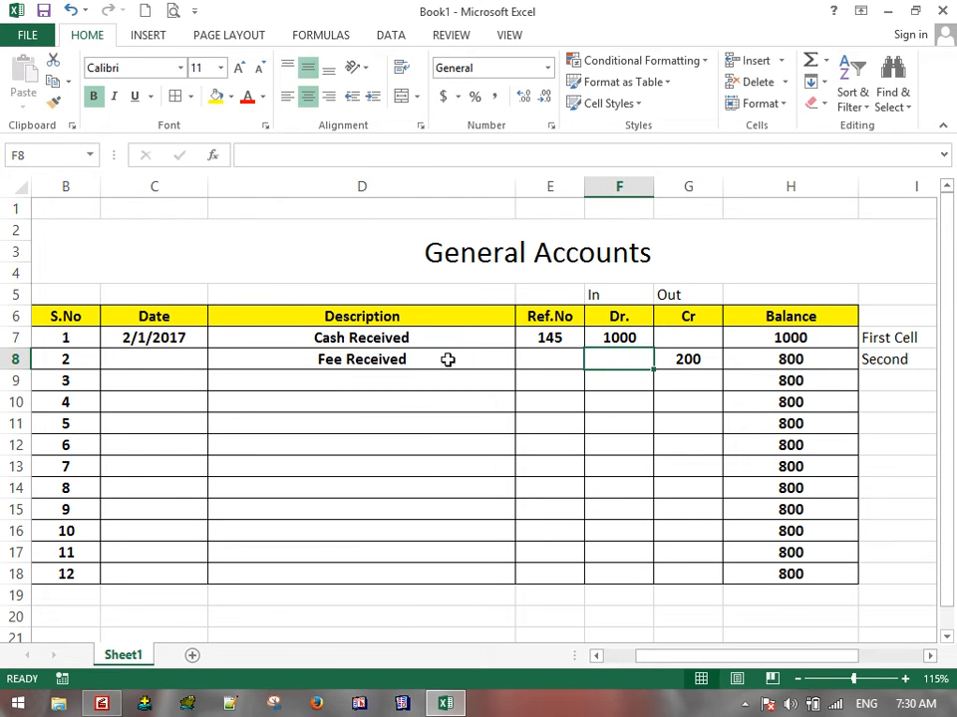
pyautogui.write('5000')
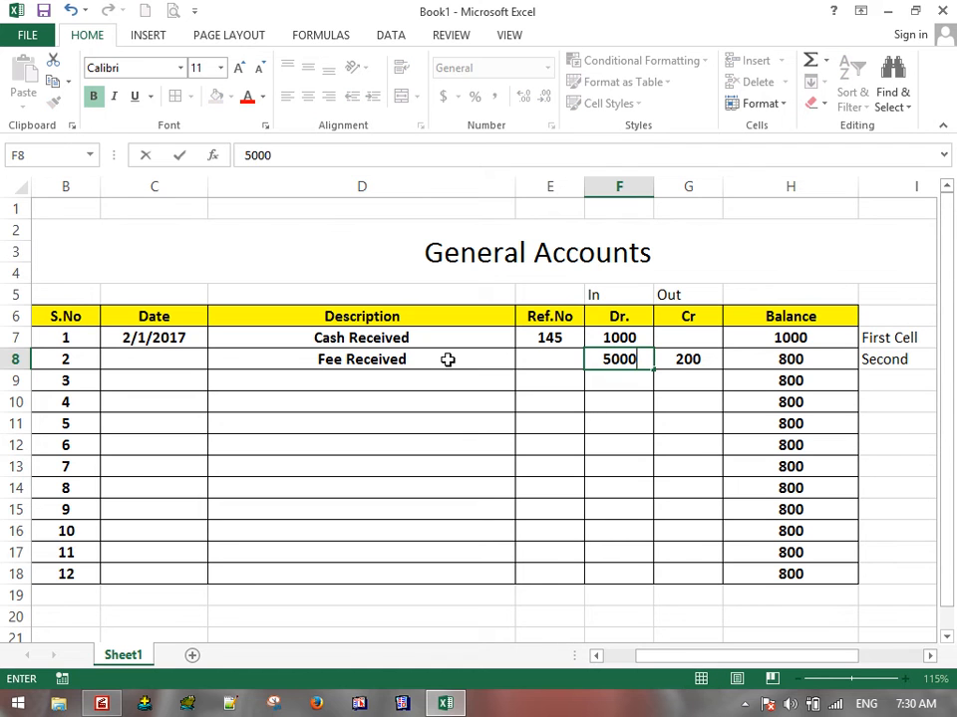
pyautogui.press('Return')
pyautogui.click(705, 359)
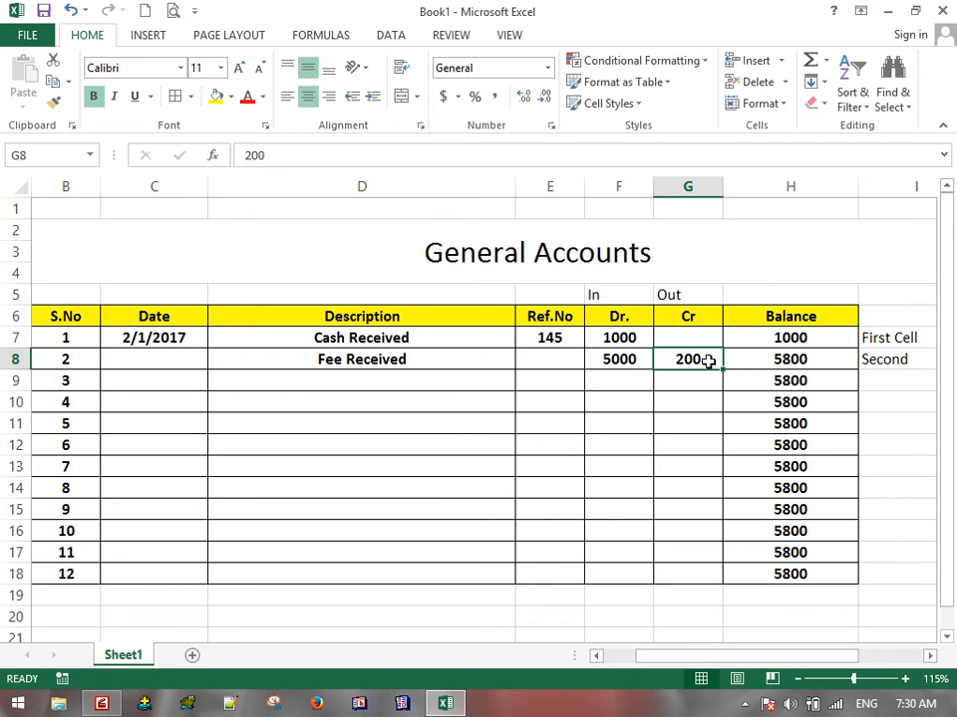
pyautogui.press('Delete')
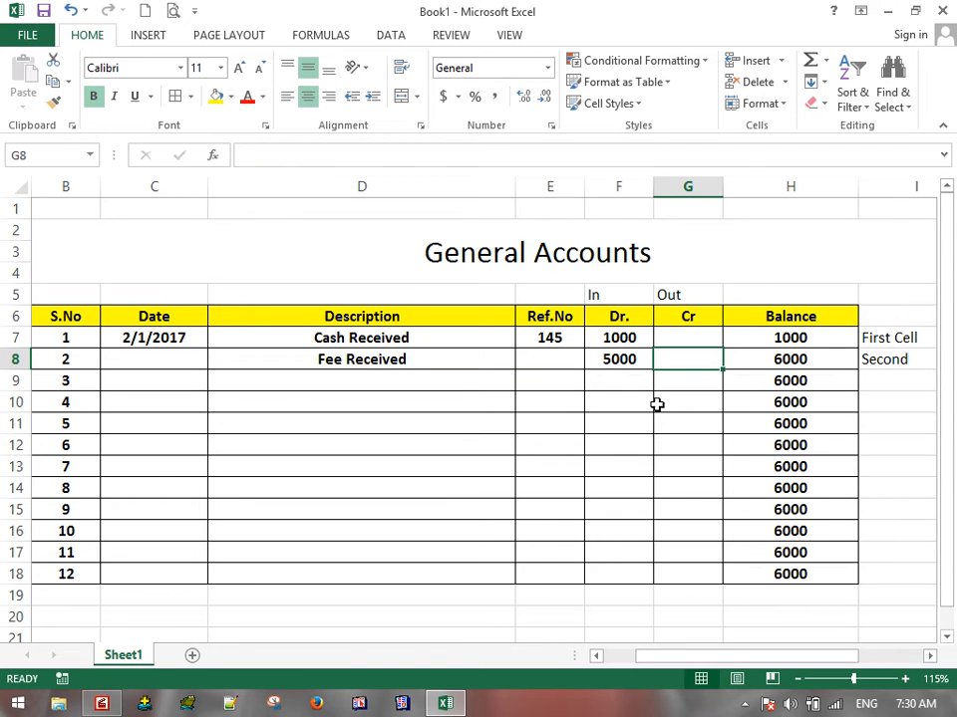
pyautogui.click(426, 384)
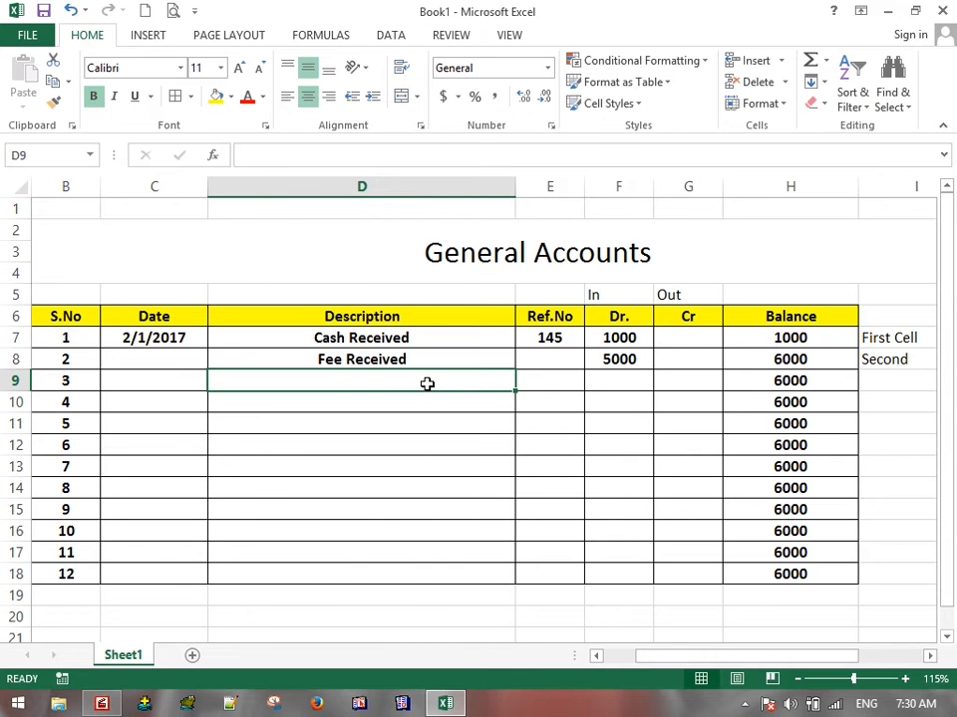
pyautogui.write('Total')
pyautogui.hotkey('ctrl', 'Return')
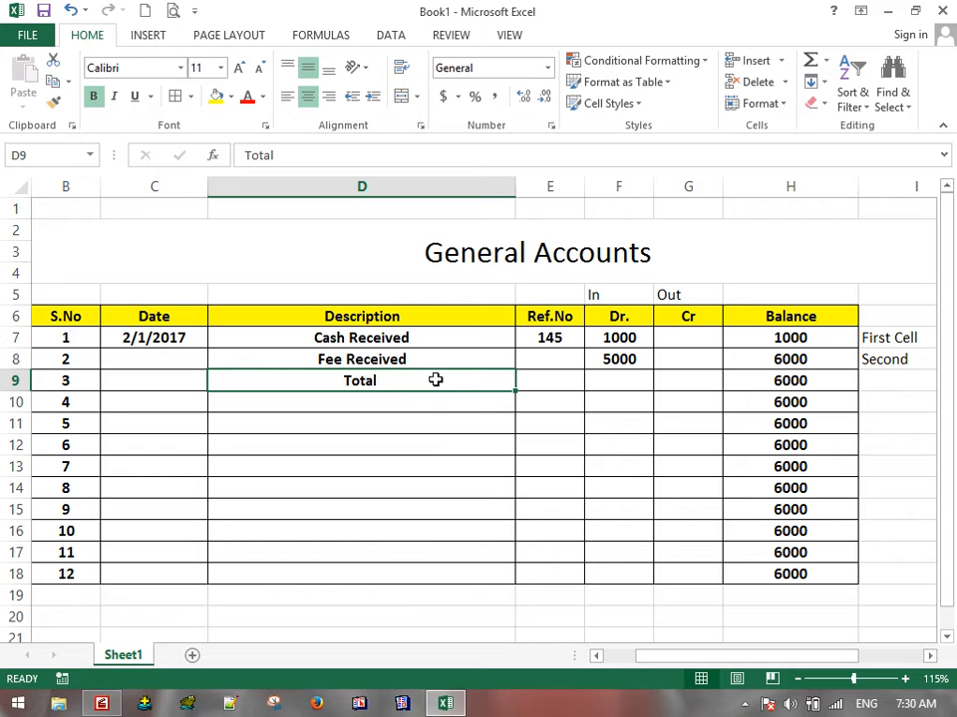
# Step: Enter "Fee Received of English Lanag" as the description of the third entry in D9
pyautogui.write('Fee ')
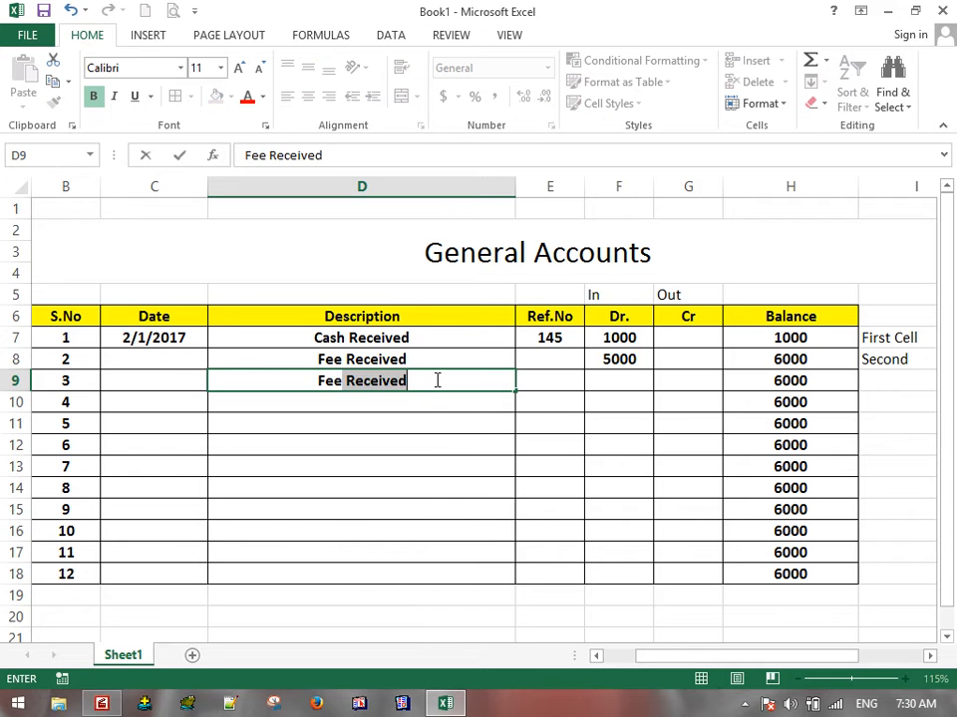
pyautogui.write('paid')
pyautogui.press('BackSpace')
pyautogui.press('BackSpace')
pyautogui.press('BackSpace')
pyautogui.press('BackSpace')
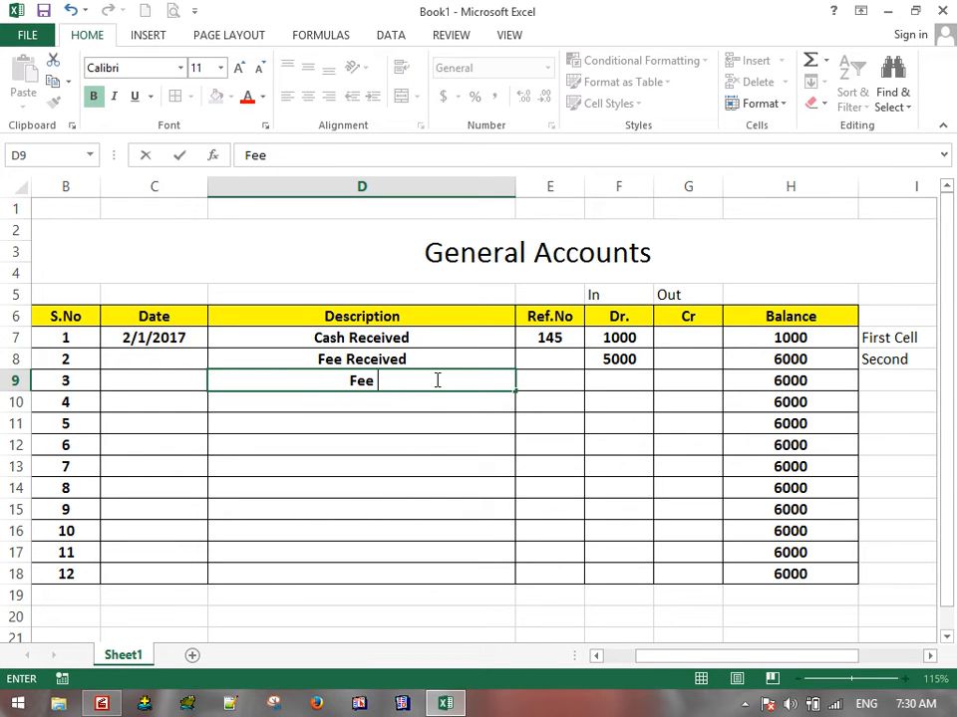
pyautogui.write('Reie')
pyautogui.press('BackSpace')
pyautogui.press('BackSpace')
pyautogui.write('c')
pyautogui.press('BackSpace')
pyautogui.write('eived of English')
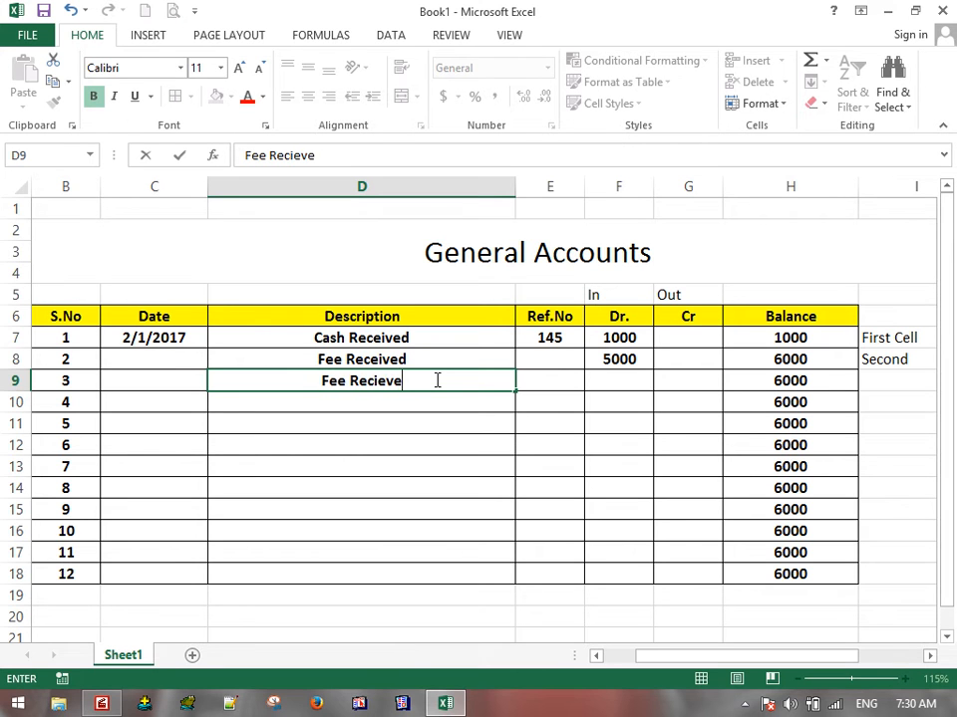
pyautogui.write(' Lanag')
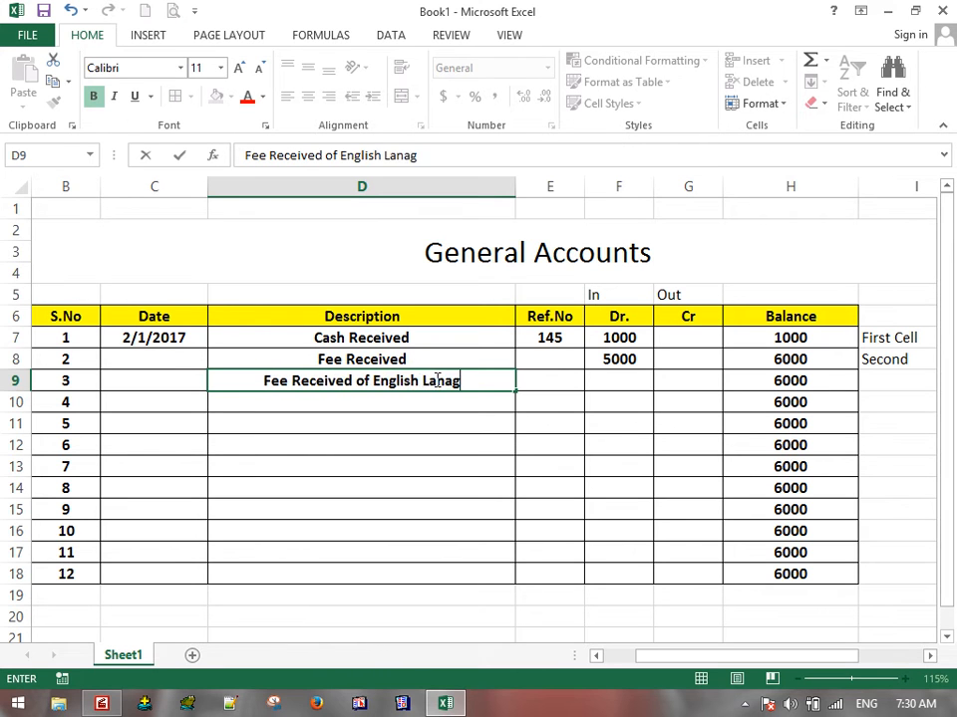
# Step: Enter 10000 as the Dr. amount of the third entry in F9
pyautogui.press('Tab')
pyautogui.press('Tab')
pyautogui.write('1')
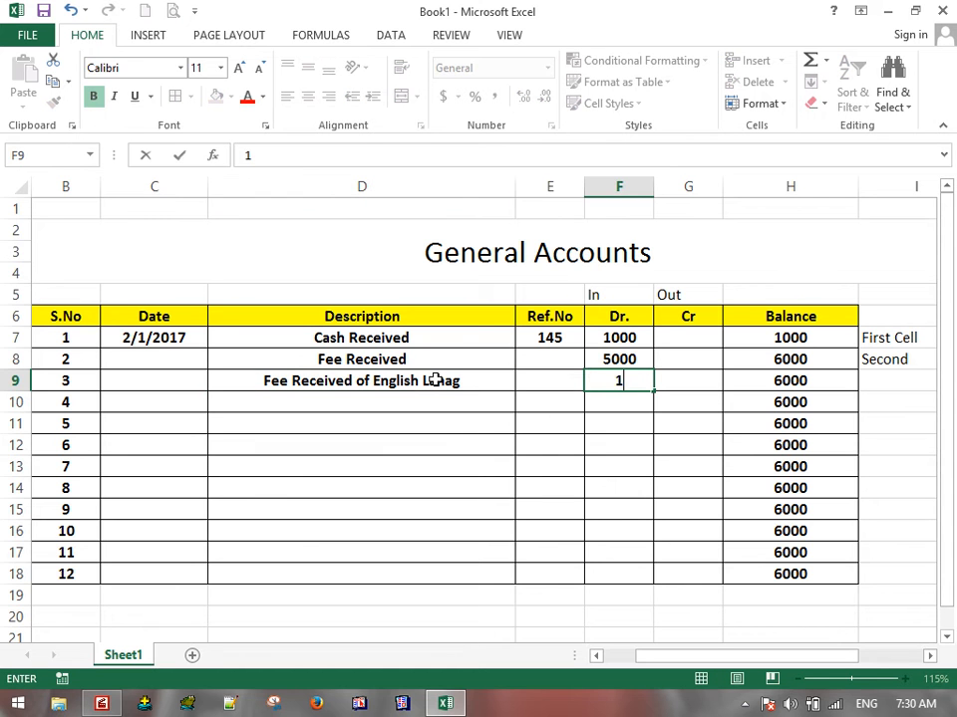
pyautogui.write('0000')
pyautogui.press('Return')
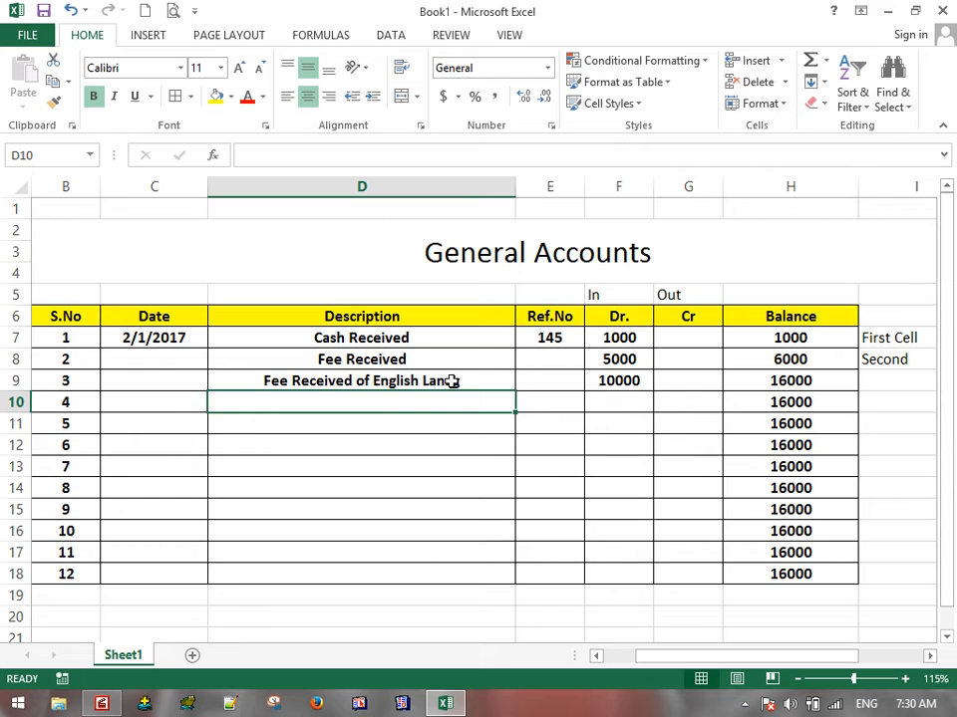
# Step: Record the fifth entry in row 11: date 2/1/2017, description "Rent Paid", Cr amount 5000
pyautogui.click(180, 418)
pyautogui.write('2/1/2017')
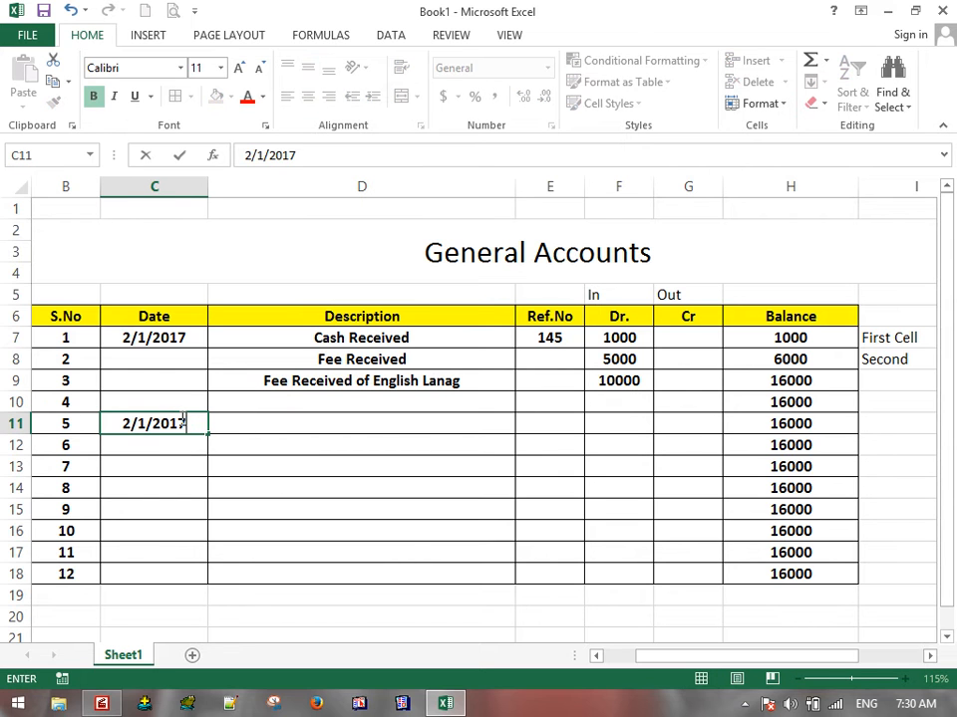
pyautogui.press('Tab')
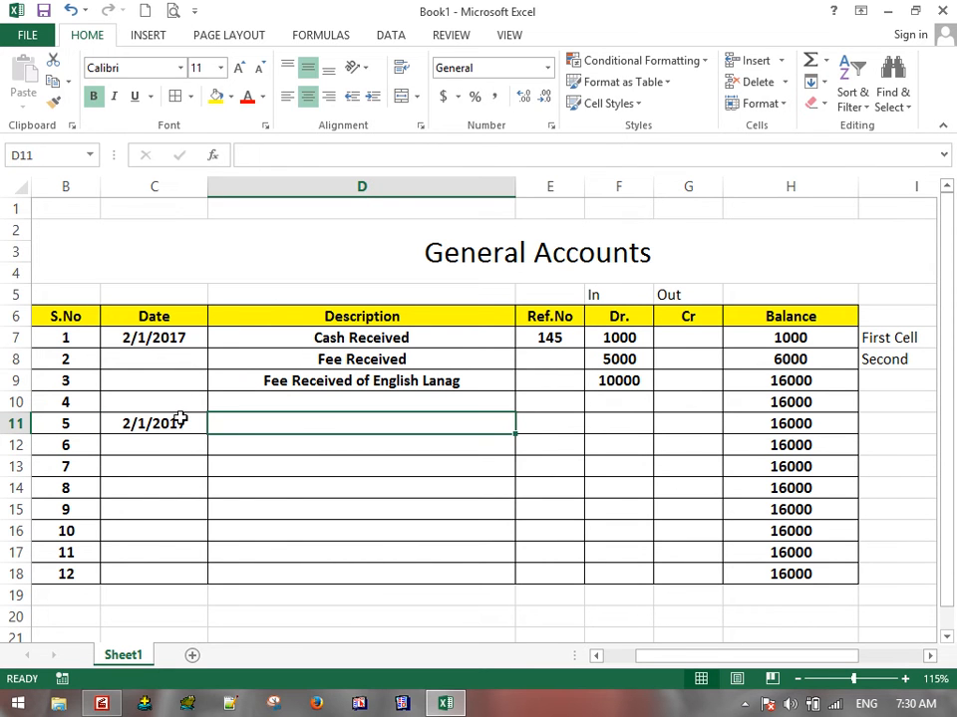
pyautogui.write('Rent Paid')
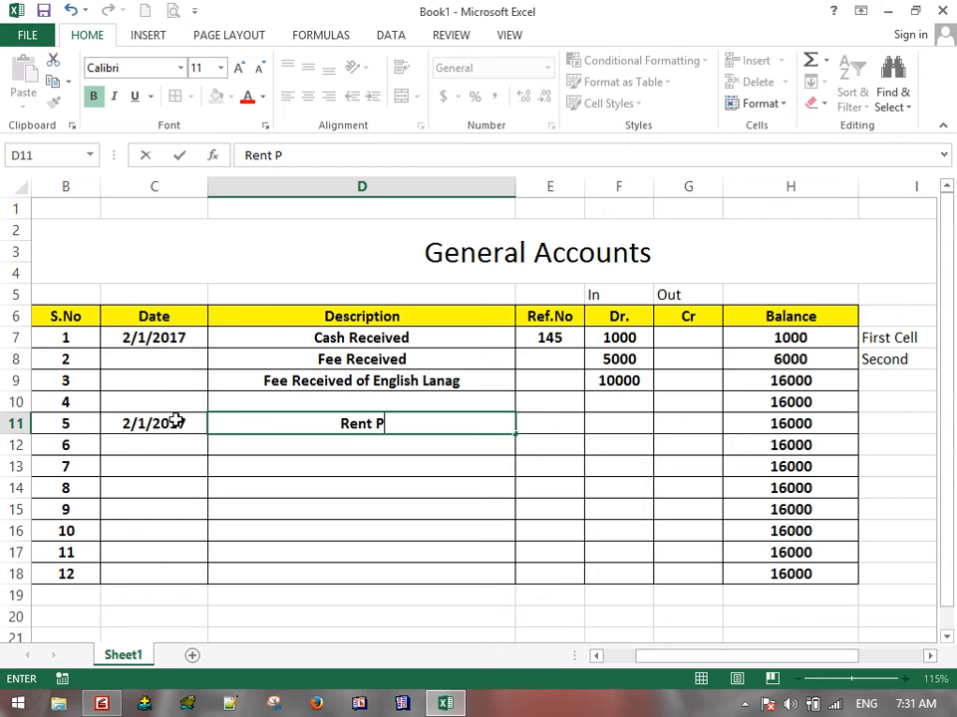
pyautogui.press('Tab')
pyautogui.press('Tab')
pyautogui.press('Tab')
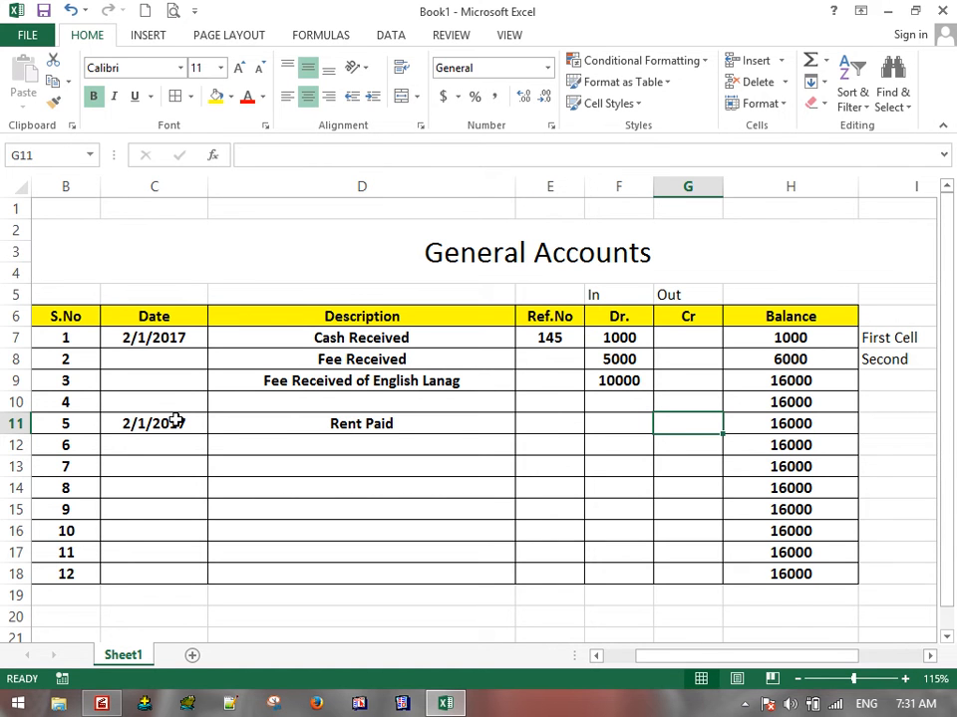
pyautogui.write('5000')
pyautogui.press('Return')
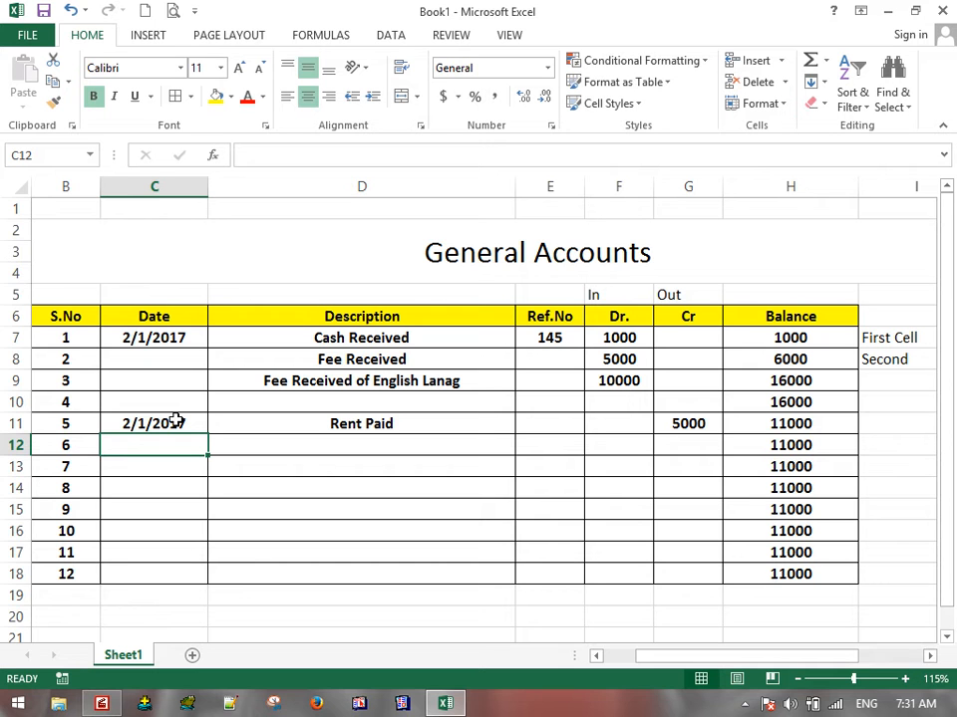
# Step: Insert two rows below the General Accounts title, and merge F5:G5 with the label "Clsoing"
pyautogui.click(17, 293)
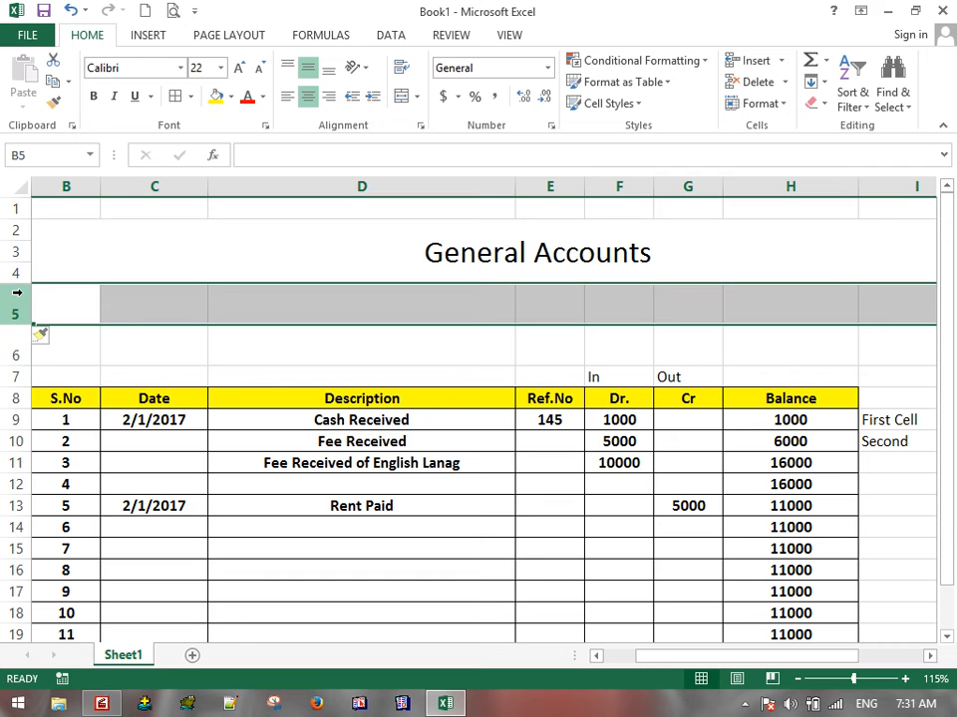
pyautogui.click(640, 314)
pyautogui.moveTo(650, 323); pyautogui.dragTo(691, 312)
pyautogui.click(402, 96)
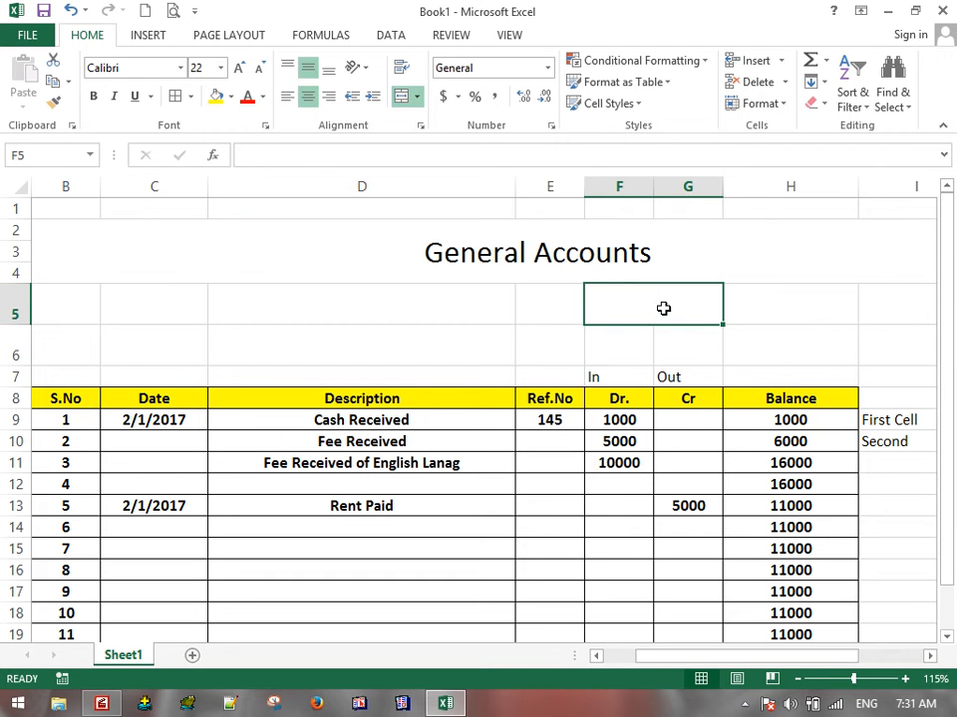
pyautogui.write('Clsoing')
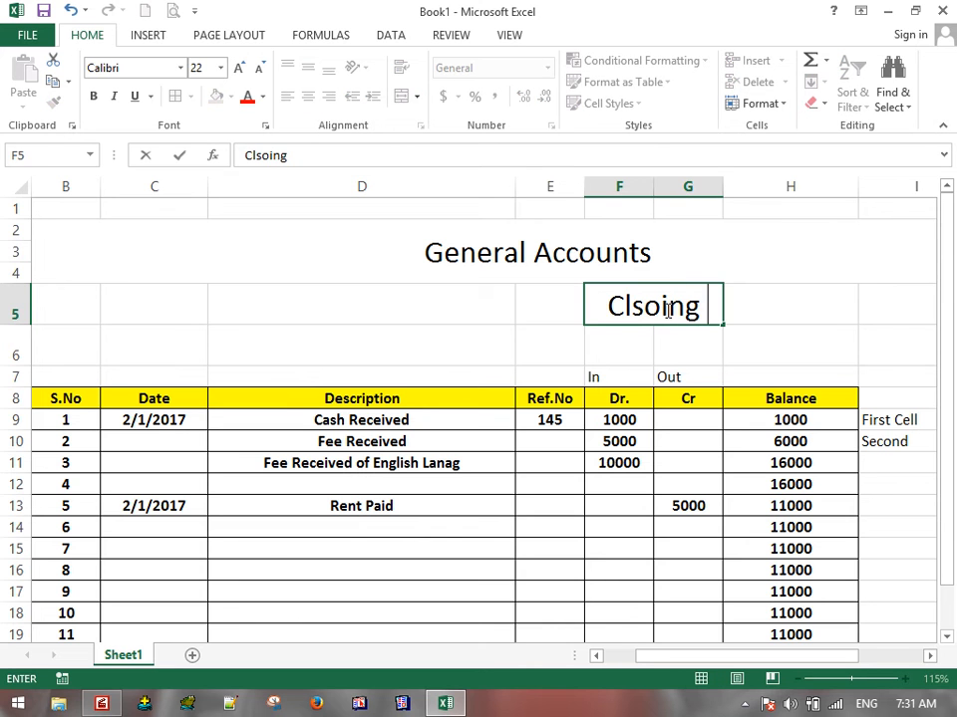
pyautogui.press('Return')
# Step: Merge F6:G6 and label the merged cell "Opening"
pyautogui.moveTo(651, 341); pyautogui.dragTo(681, 344)
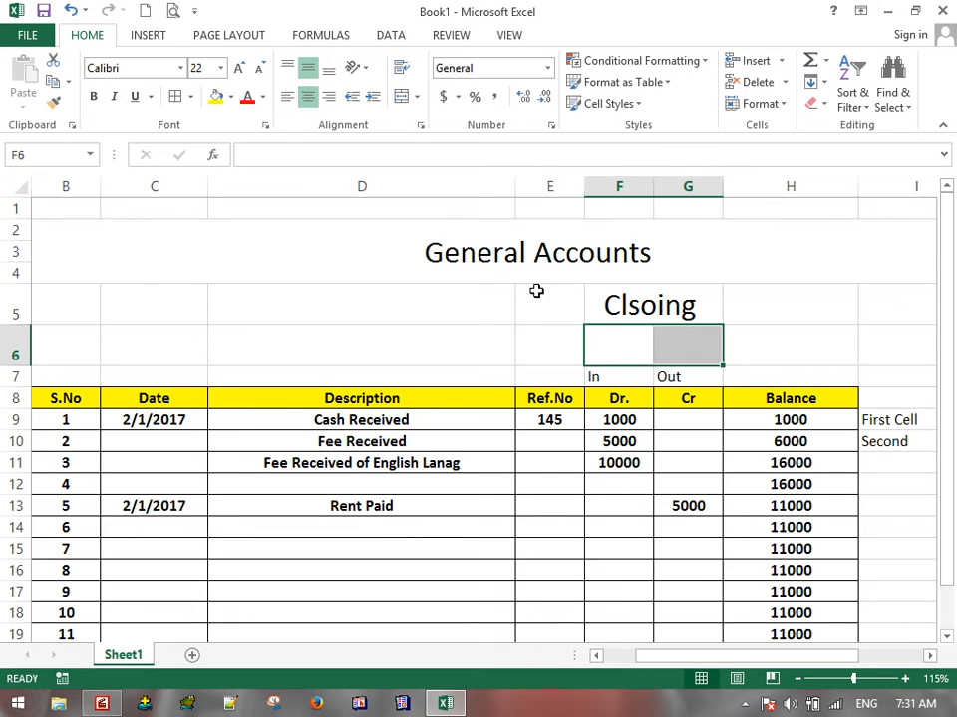
pyautogui.click(404, 96)
pyautogui.write('p')
pyautogui.press('BackSpace')
pyautogui.write('In')
pyautogui.press('BackSpace')
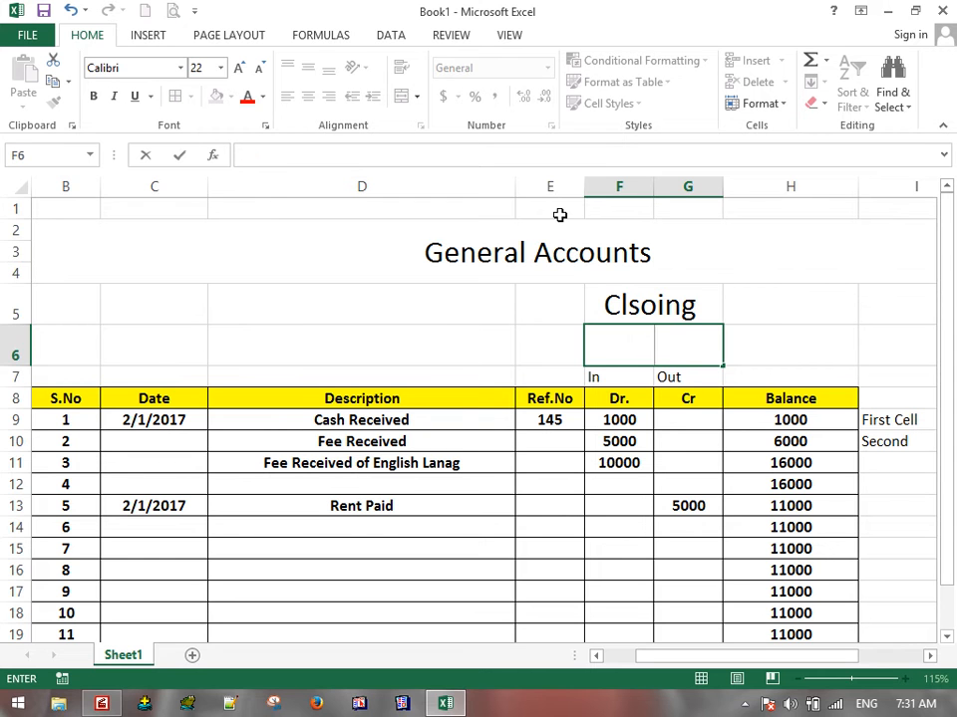
pyautogui.write('Opening')
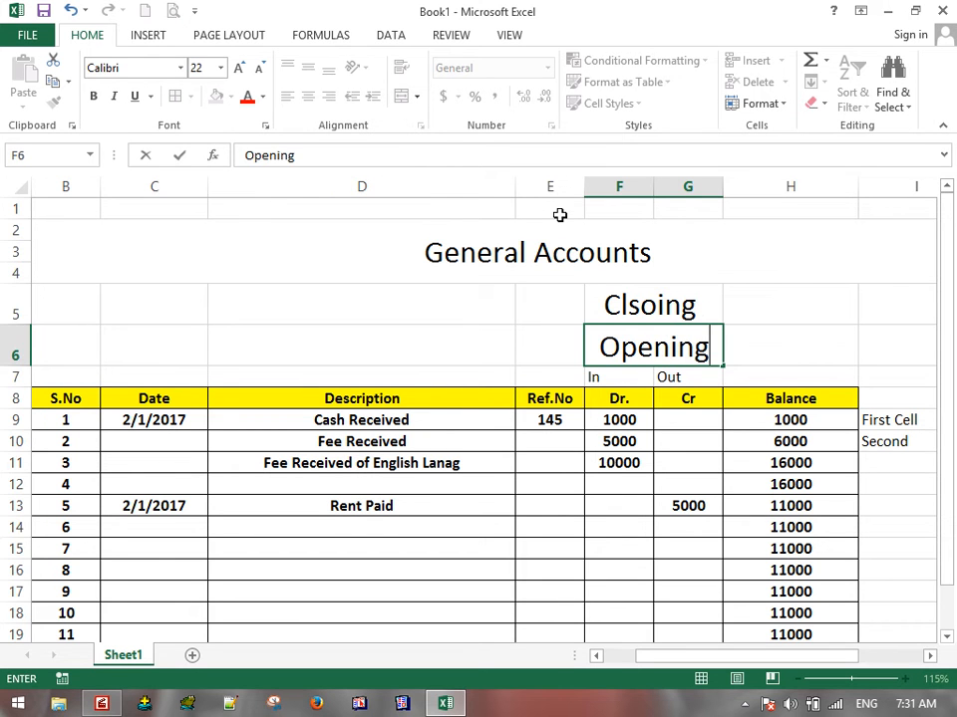
pyautogui.click(761, 316)
# Step: Give the summary block F5:H6 a yellow fill and cell borders, and widen column H slightly
pyautogui.moveTo(697, 310); pyautogui.dragTo(782, 342)
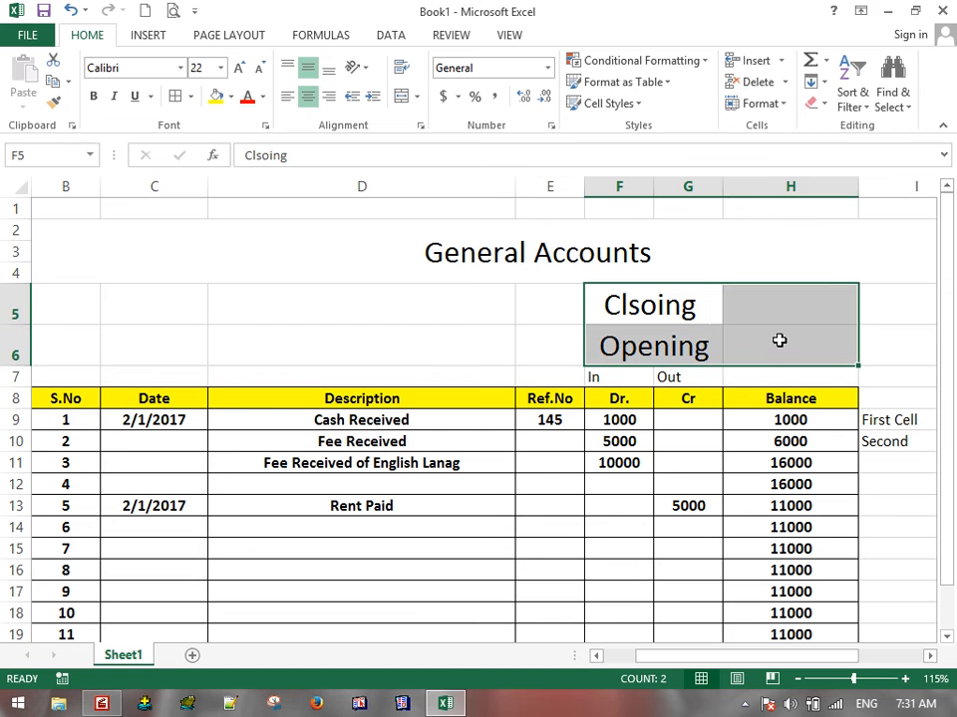
pyautogui.click(215, 96)
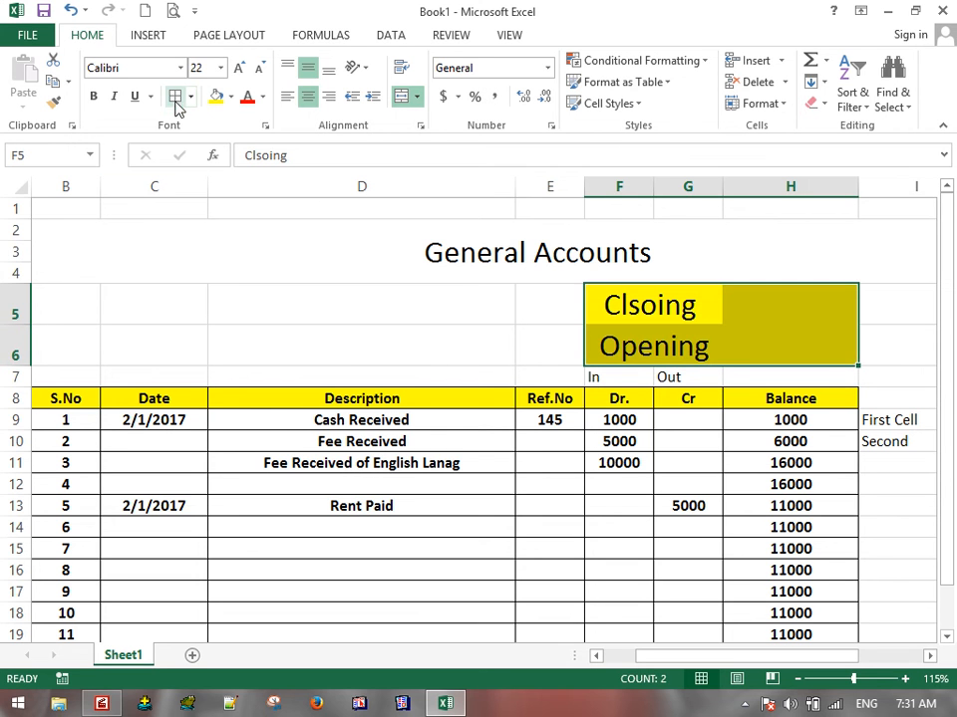
pyautogui.click(740, 311)
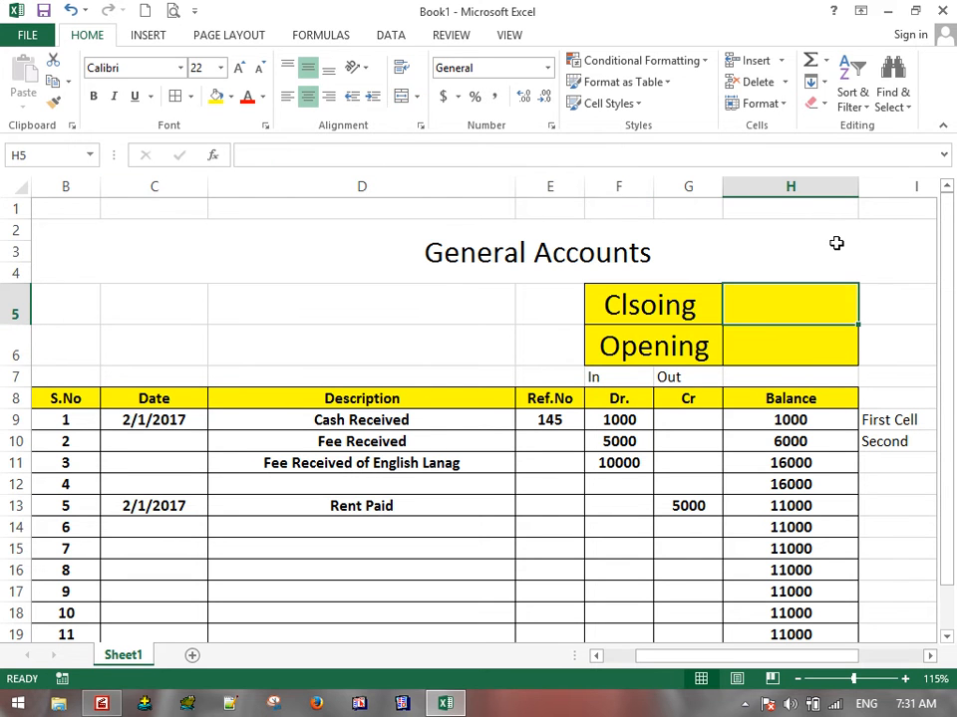
pyautogui.moveTo(857, 188); pyautogui.dragTo(889, 203)
# Step: Reduce the font size of the "Clsoing" and "Opening" labels to 12
pyautogui.moveTo(661, 314); pyautogui.dragTo(637, 342)
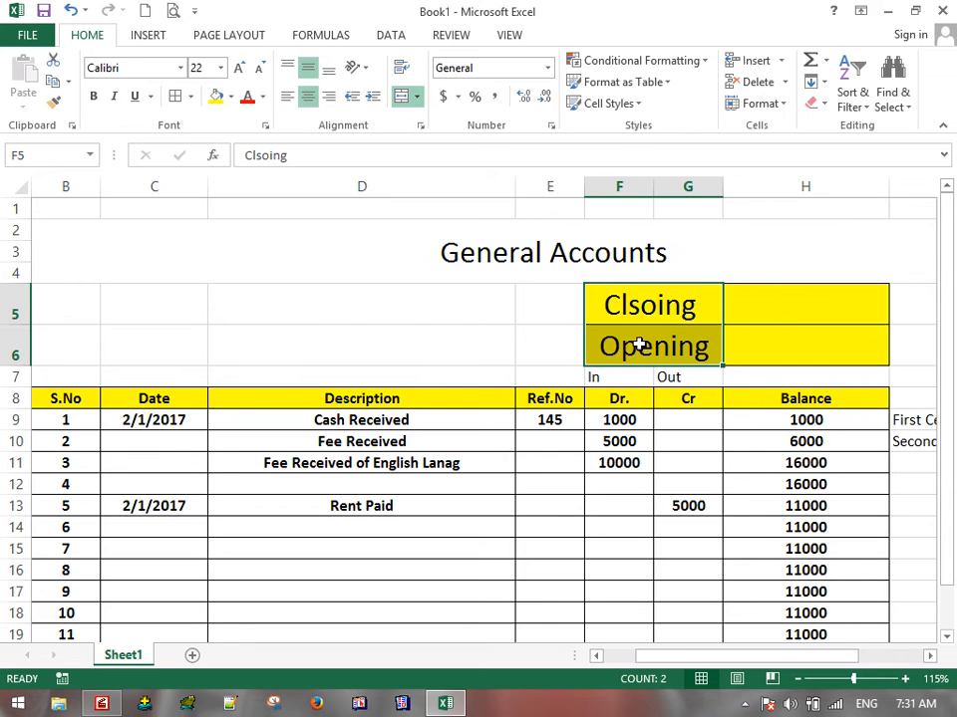
pyautogui.click(260, 68)
pyautogui.click(260, 68)
pyautogui.click(260, 68)
pyautogui.click(260, 67)
pyautogui.click(260, 68)
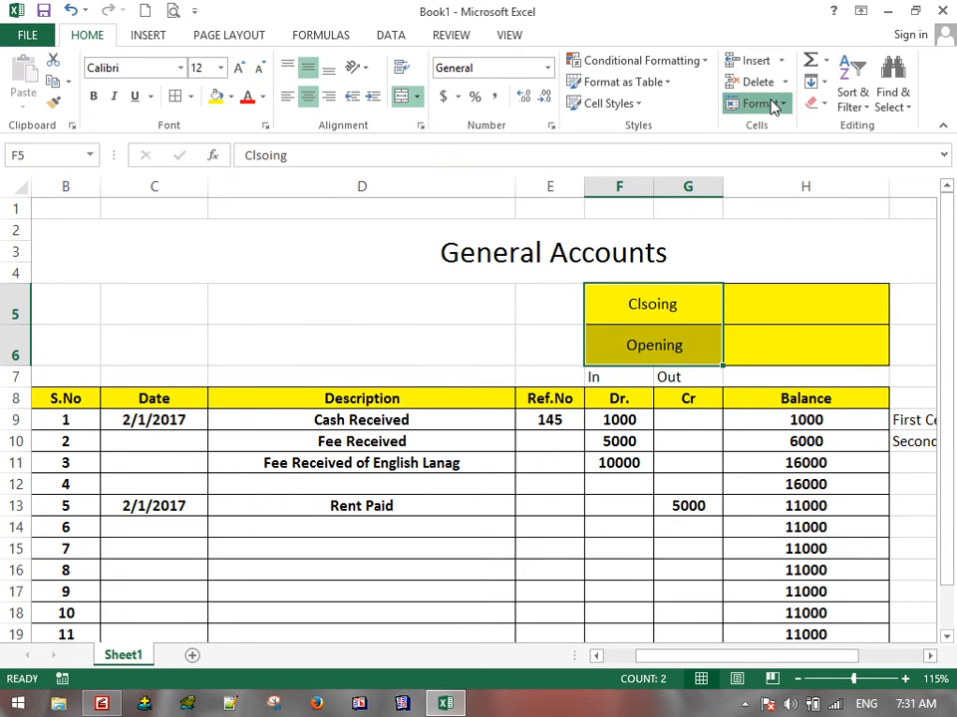
pyautogui.click(771, 105)
pyautogui.click(823, 152)
pyautogui.click(726, 237)
# Step: Reduce the height of rows 5 and 6 to match the ledger's other rows
pyautogui.moveTo(15, 304); pyautogui.dragTo(17, 339)
pyautogui.click(763, 104)
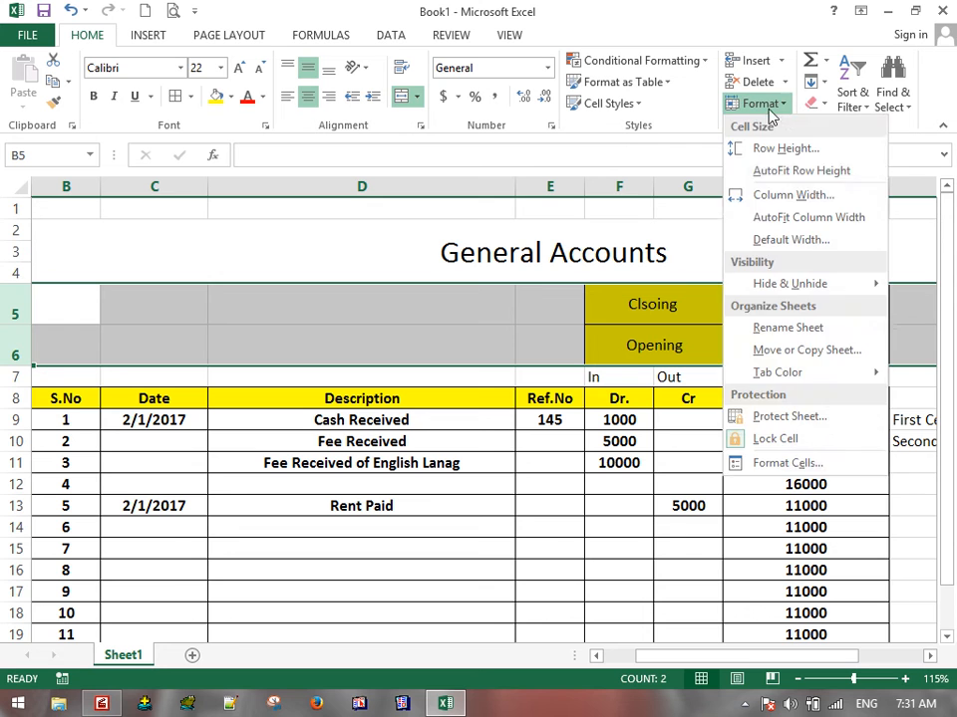
pyautogui.click(803, 169)
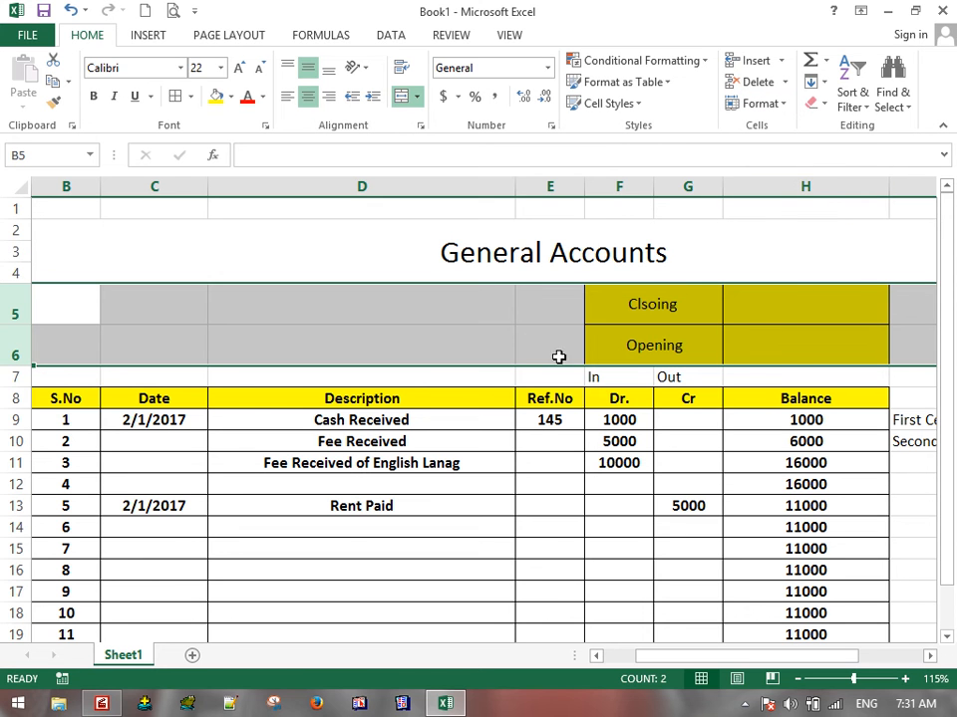
pyautogui.moveTo(16, 367); pyautogui.dragTo(15, 349)
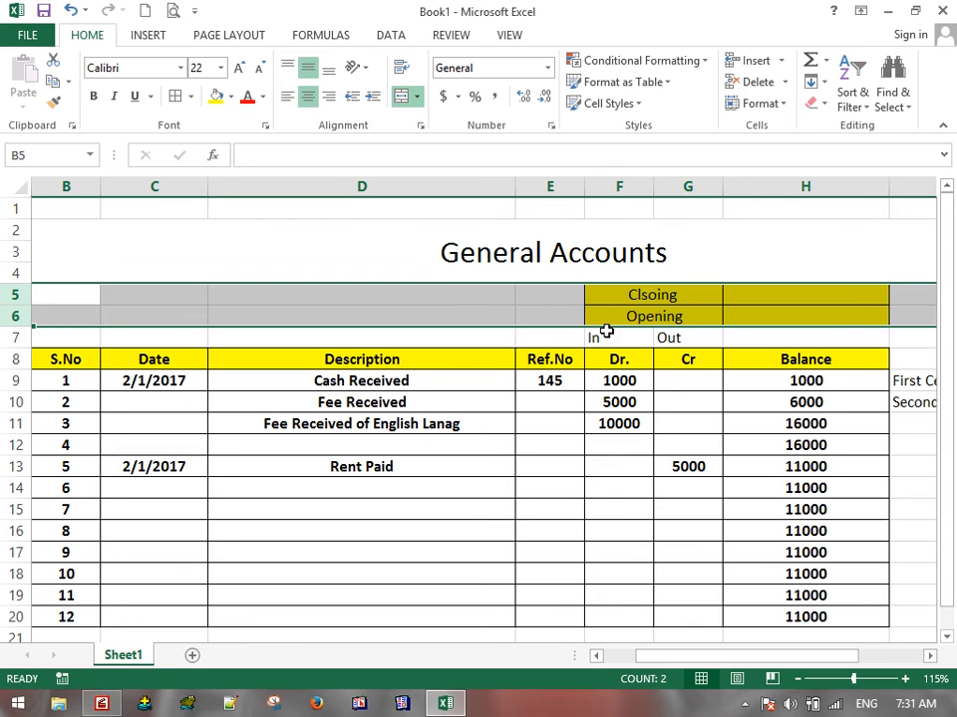
# Step: Link the Opening value in H6 to the first entry's balance with the formula =H9
pyautogui.scroll(-1, 606, 330)
pyautogui.click(742, 285)
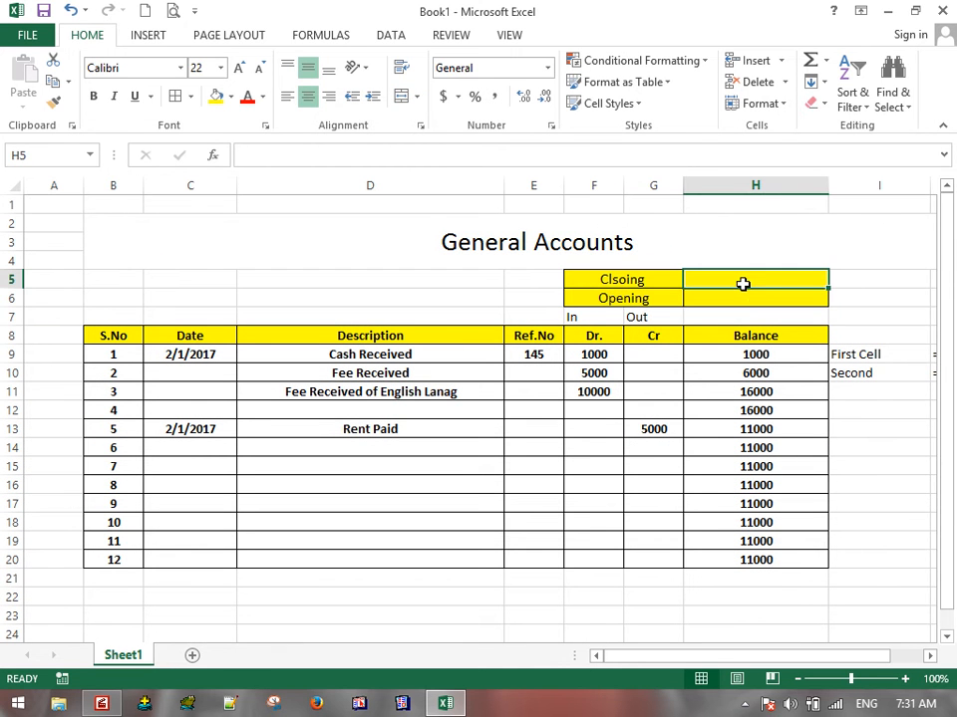
pyautogui.click(722, 313)
pyautogui.click(735, 299)
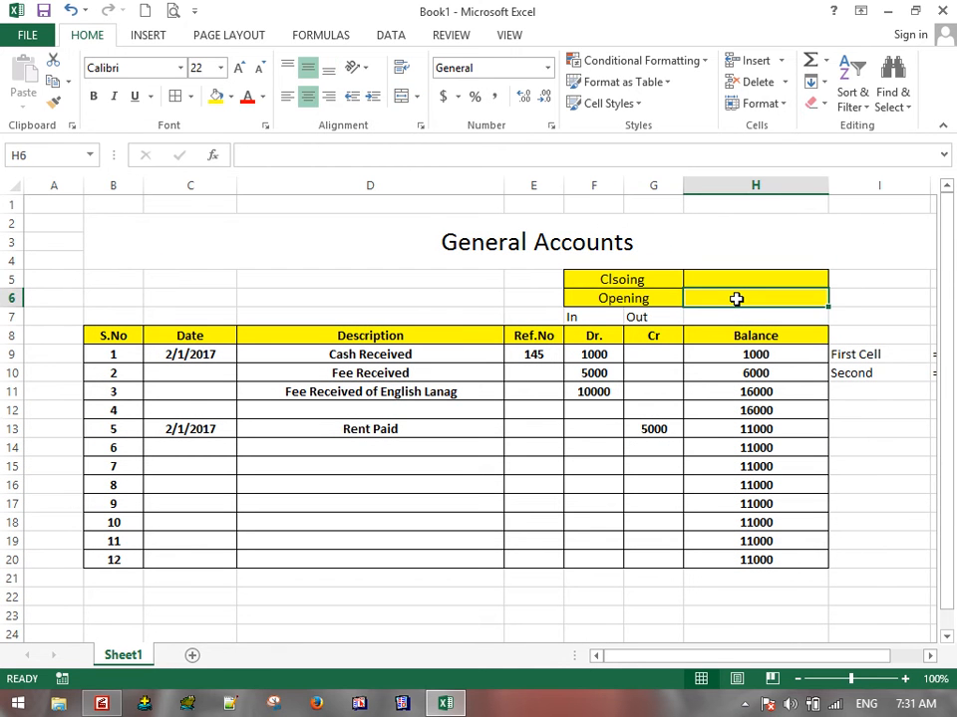
pyautogui.write('=')
pyautogui.click(758, 355)
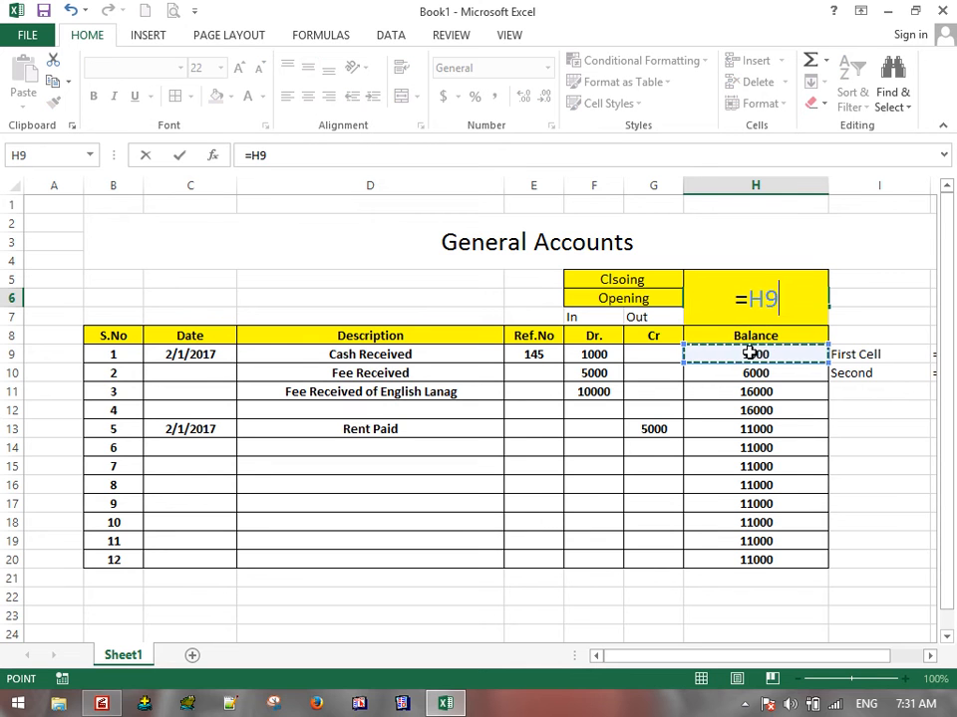
pyautogui.press('Return')
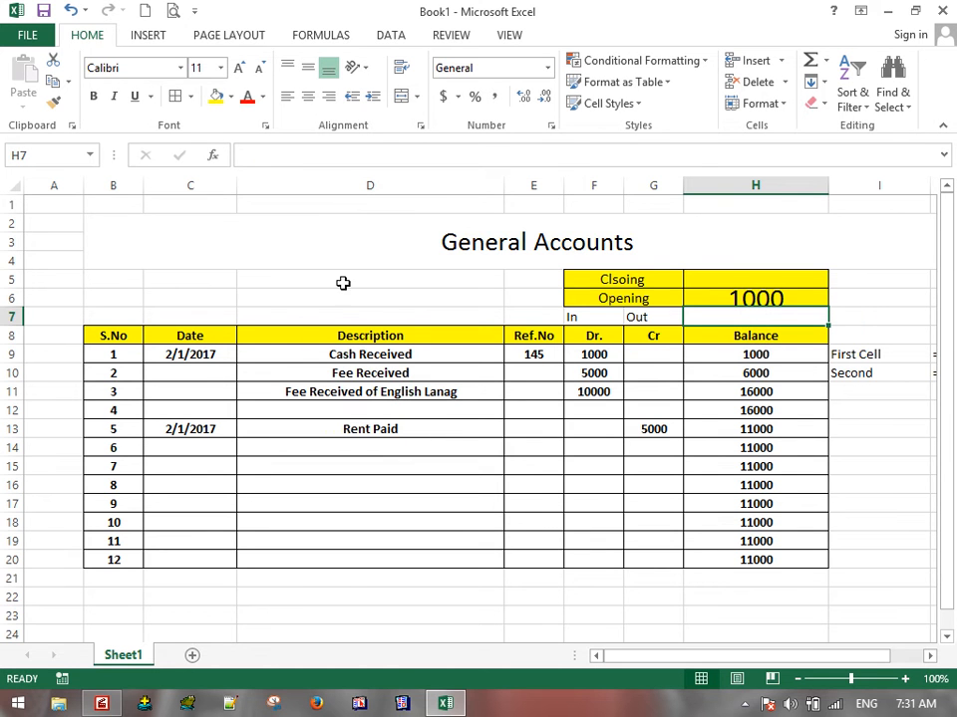
# Step: Link the closing value in H5 to the last row's balance with the formula =H20
pyautogui.click(776, 279)
pyautogui.write('=')
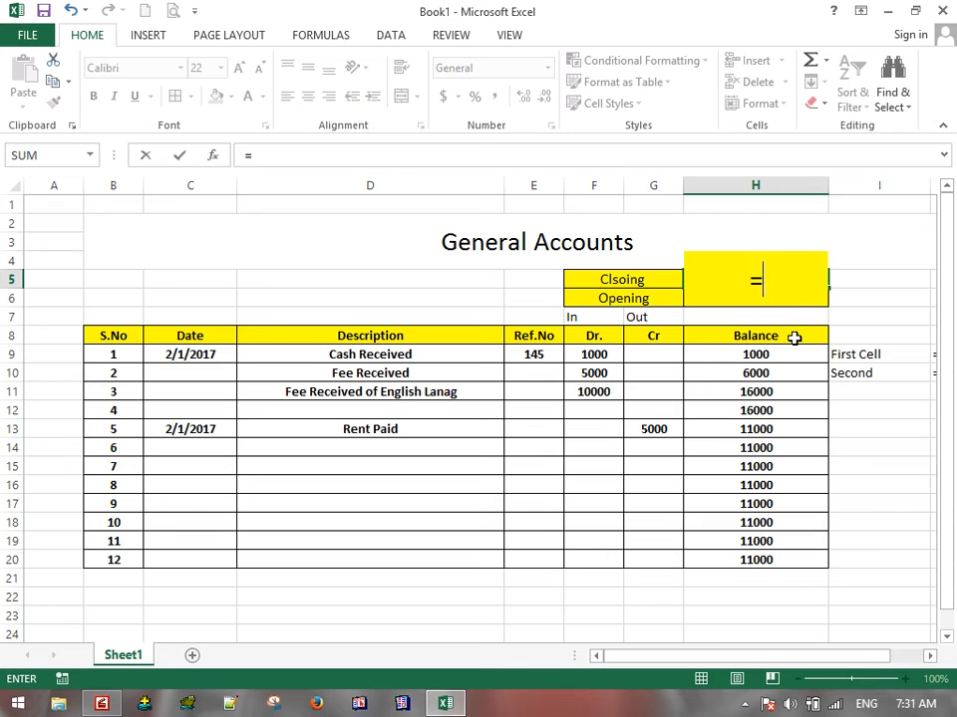
pyautogui.click(744, 560)
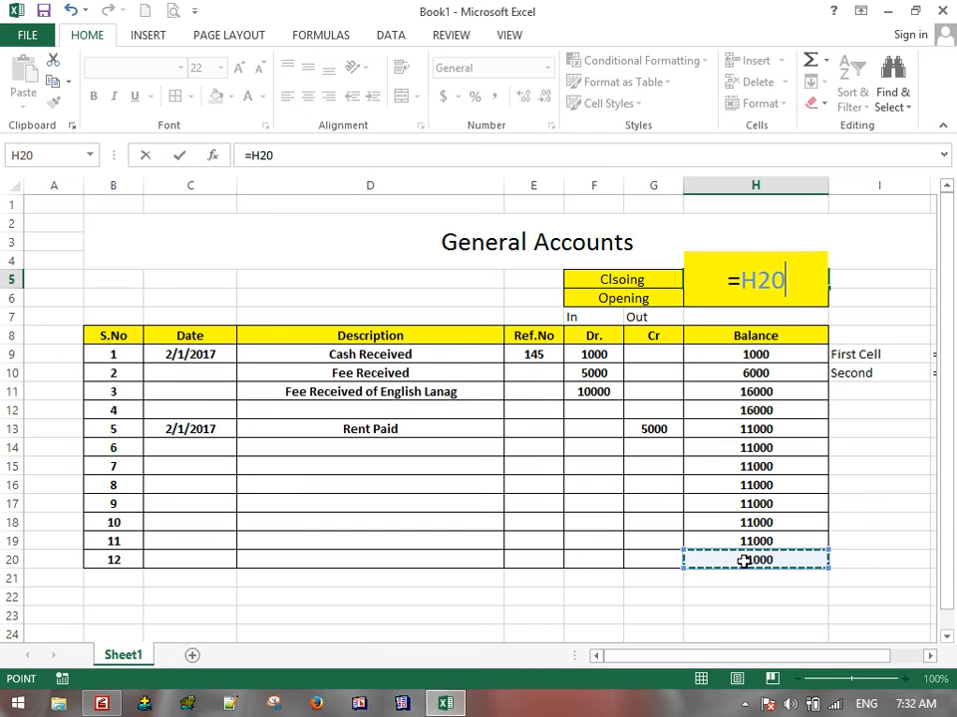
pyautogui.press('Return')
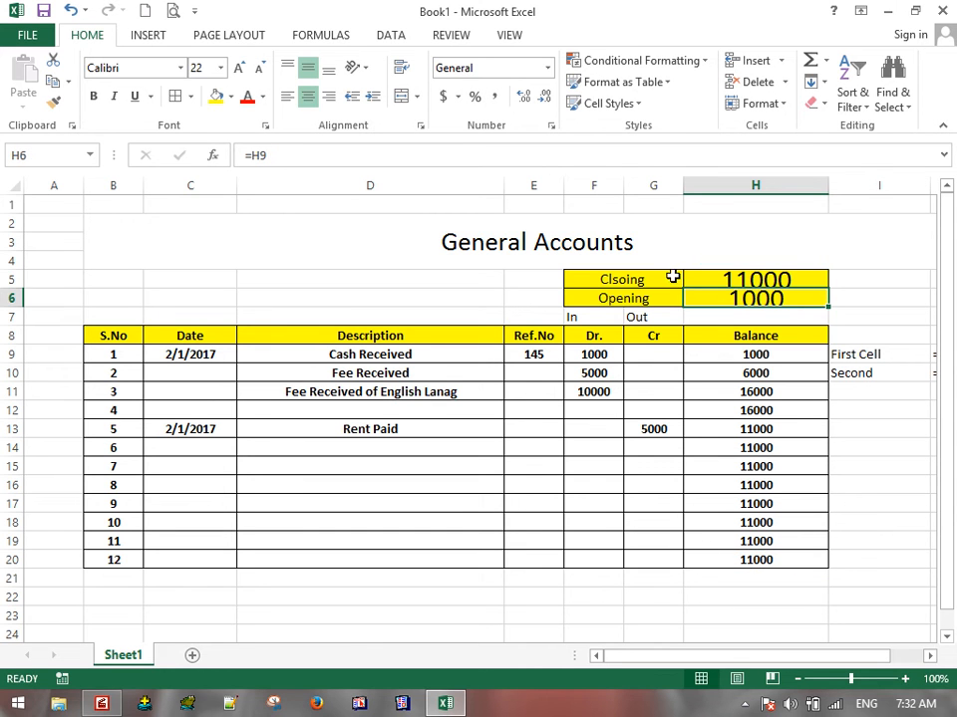
# Step: Reduce the font size of the closing and opening values in H5:H6 to 12
pyautogui.moveTo(717, 279); pyautogui.dragTo(762, 297)
pyautogui.click(260, 68)
pyautogui.click(260, 68)
pyautogui.click(260, 69)
pyautogui.click(260, 69)
pyautogui.click(260, 68)
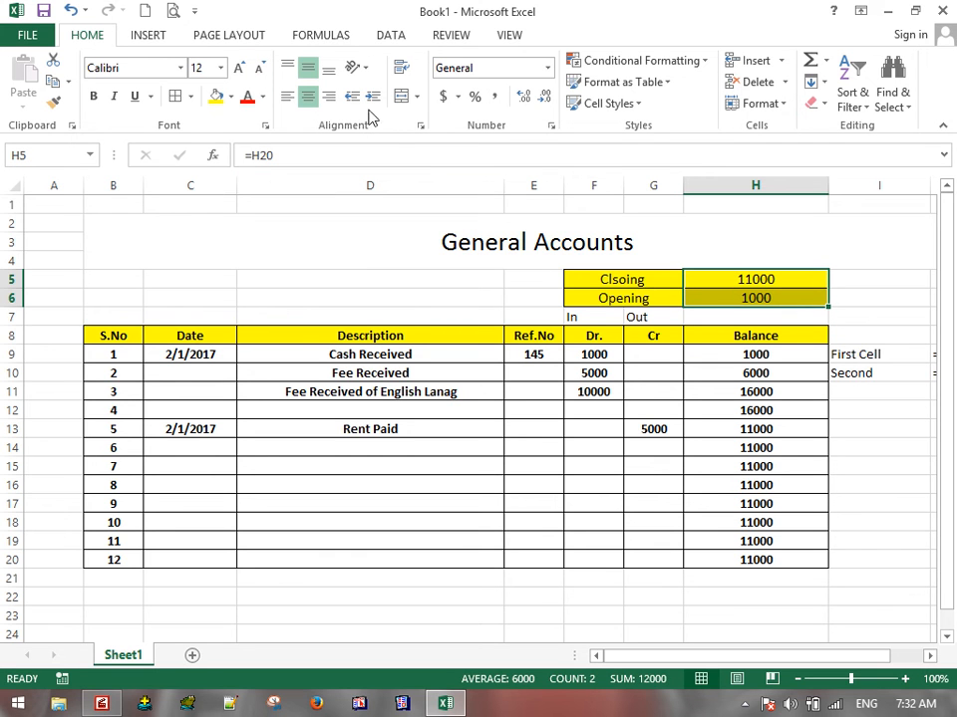
# Step: Format the values in H5:H6 with comma style and no decimal places
pyautogui.click(495, 97)
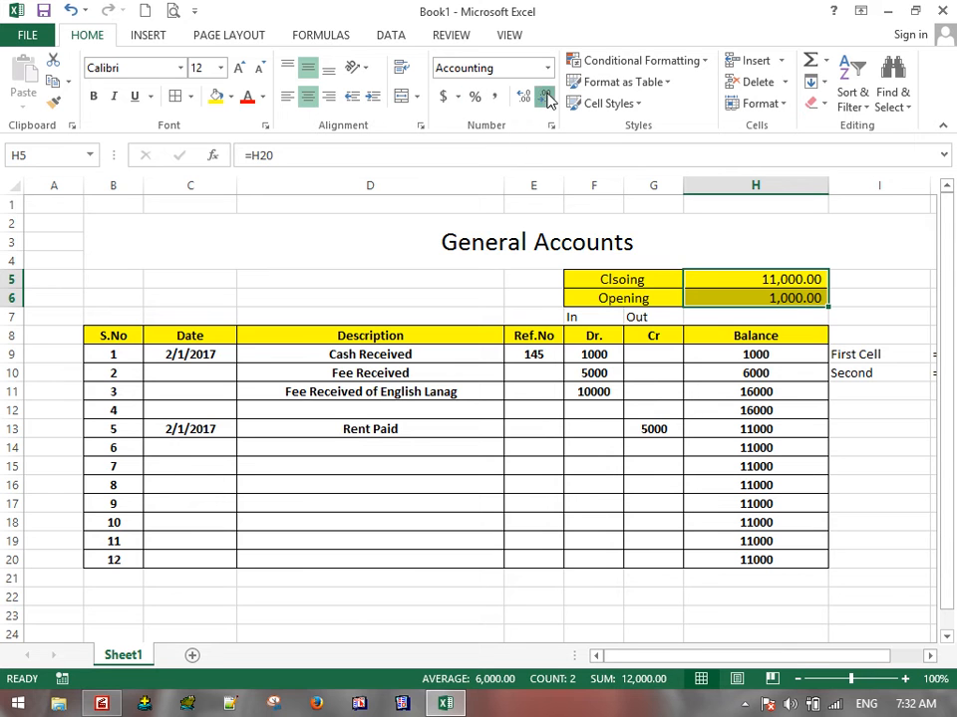
pyautogui.click(545, 97)
pyautogui.click(545, 97)
# Step: Make the closing and opening labels and values in F5:H6 bold
pyautogui.moveTo(632, 275); pyautogui.dragTo(779, 297)
pyautogui.hotkey('ctrl', 'b')
pyautogui.click(645, 376)
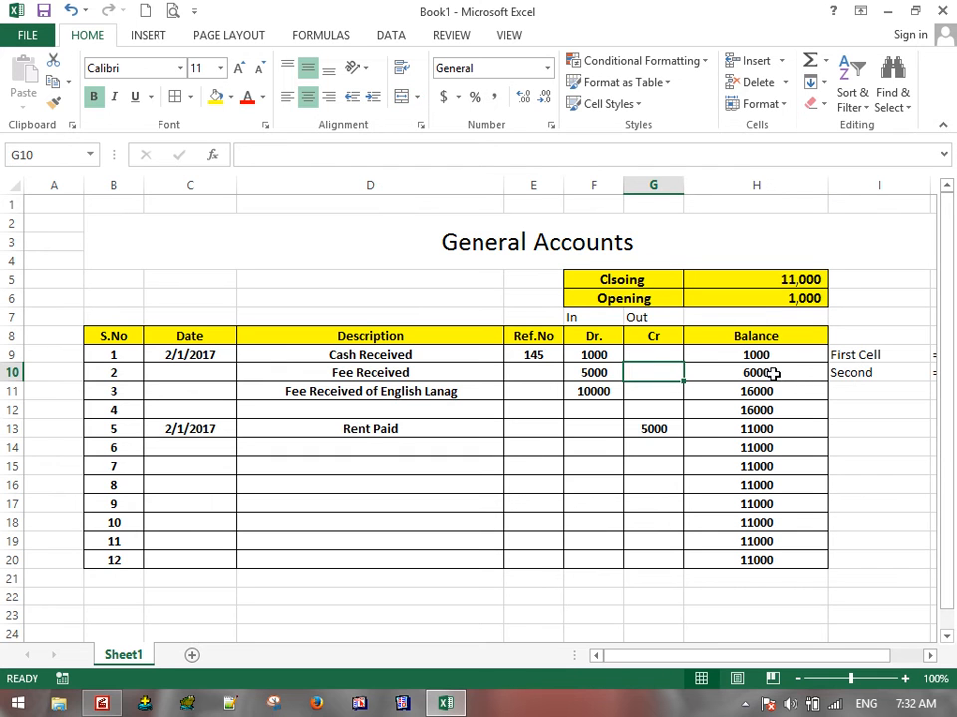
pyautogui.click(678, 280)
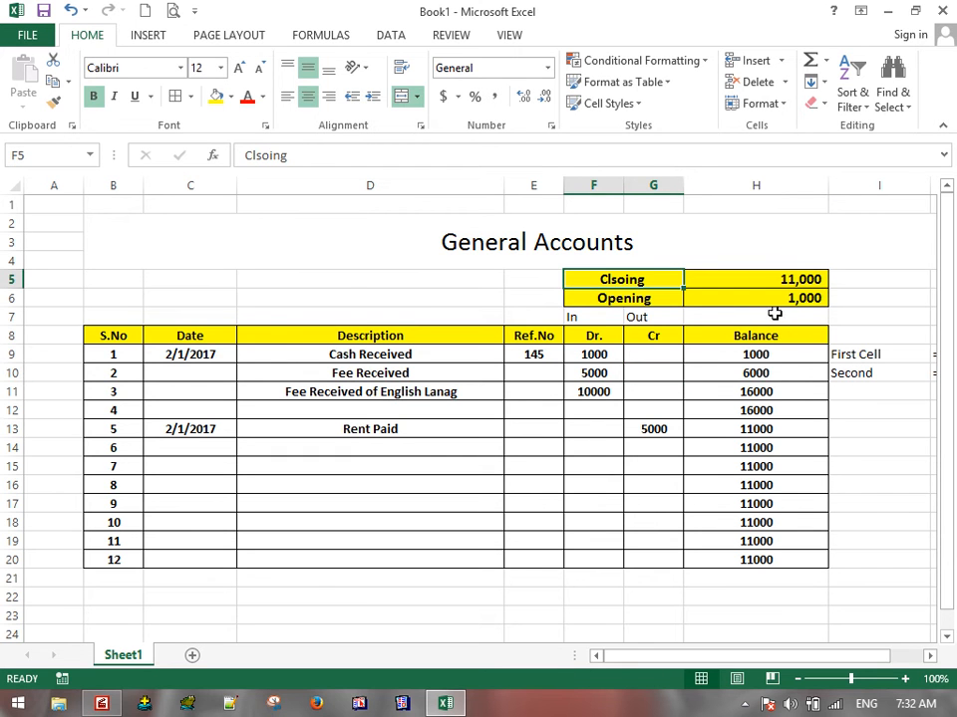
# Step: Record the sixth entry in row 14 with the description "Bill paid" and a Cr amount of 8000
pyautogui.click(409, 446)
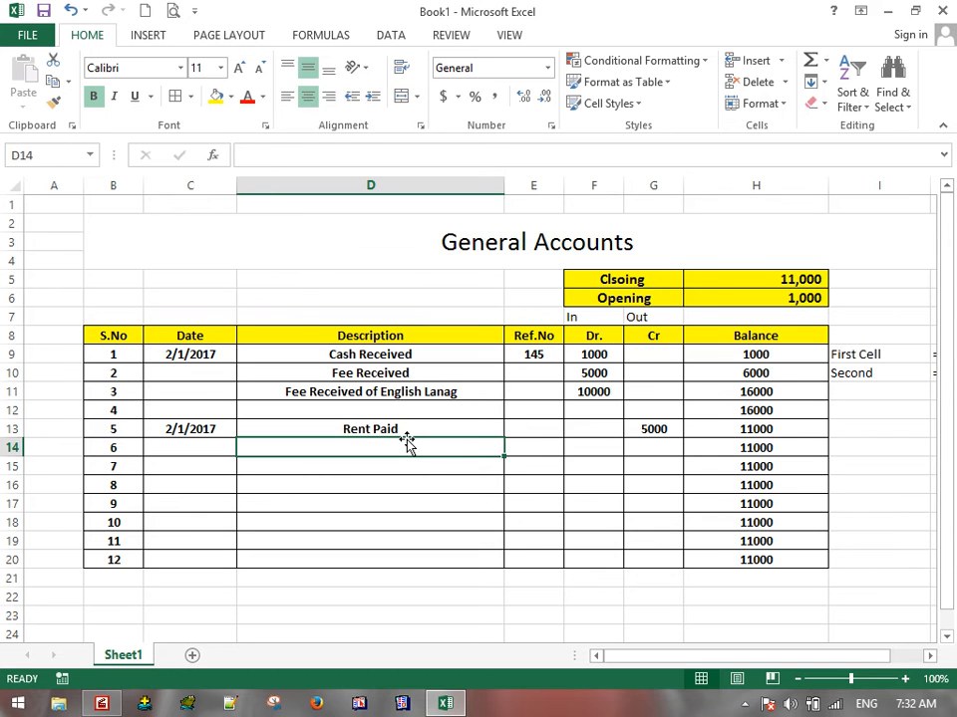
pyautogui.write('Bill paid')
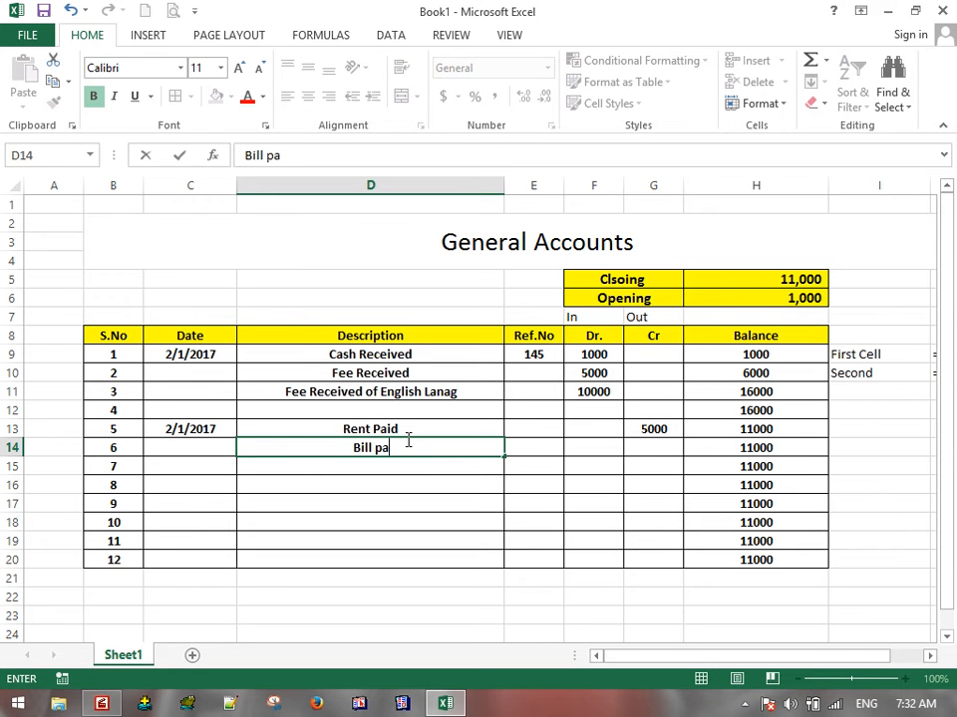
pyautogui.press('Tab')
pyautogui.press('Tab')
pyautogui.press('Tab')
pyautogui.write('8000')
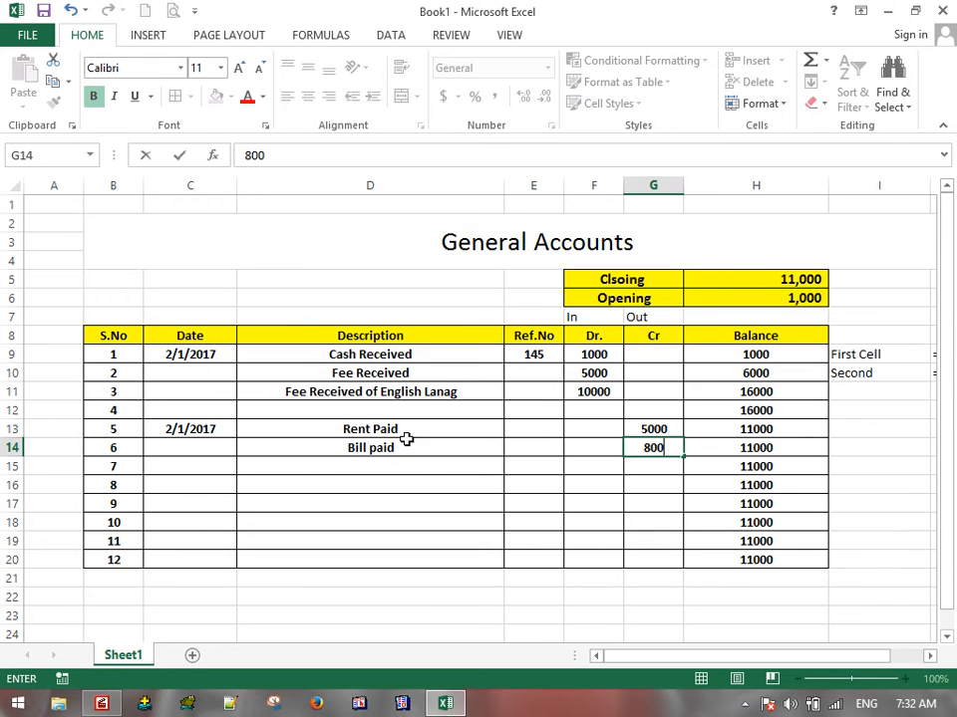
pyautogui.press('Return')
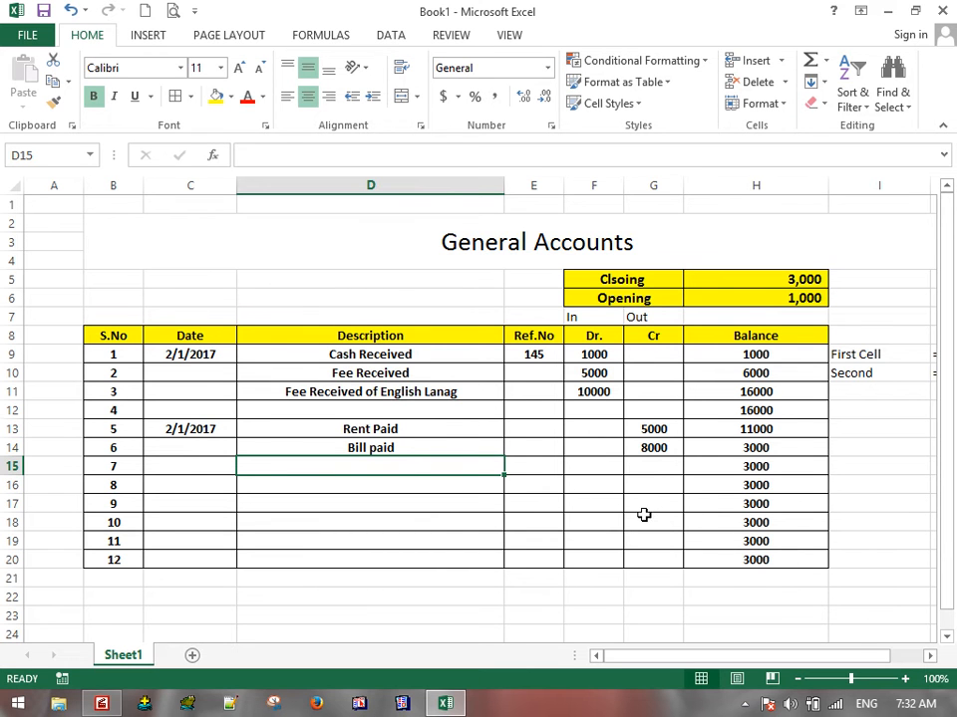
pyautogui.scroll(-1, 652, 515)
pyautogui.click(326, 573)
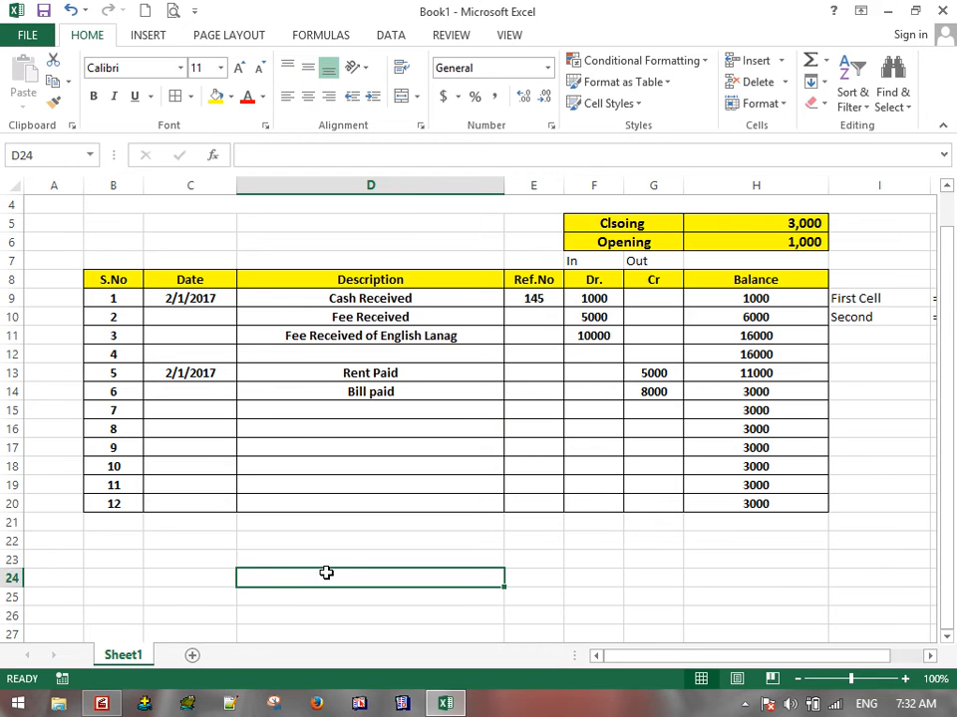
# Step: Label D24 "Total Debit Side" and total the Dr. entries F9:F20 with a SUM formula in E24
pyautogui.write('Total Debit Sid')
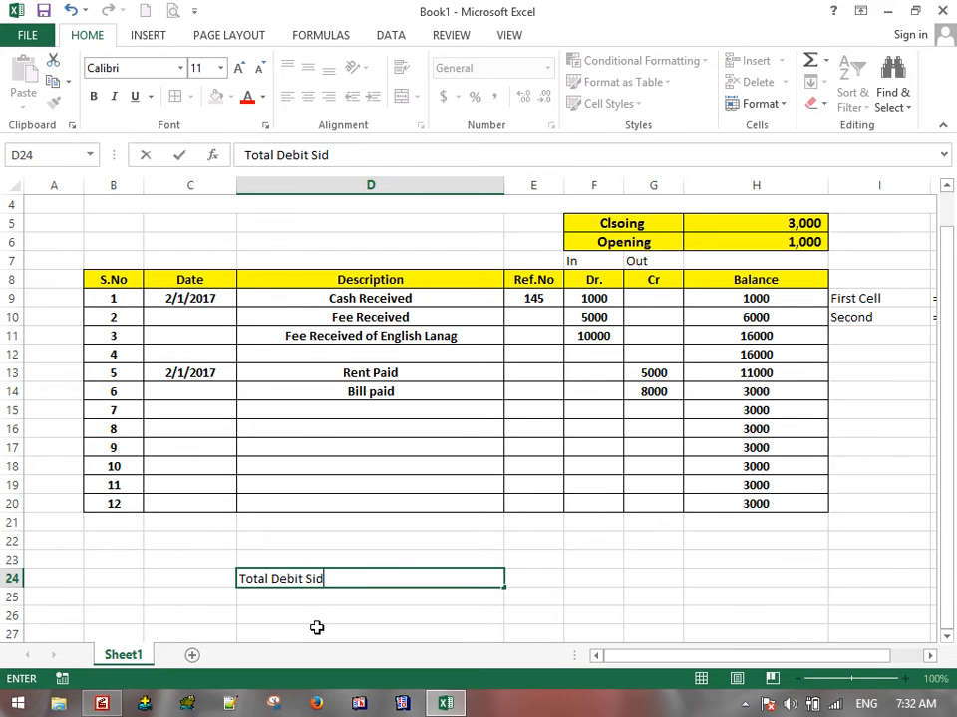
pyautogui.write('e')
pyautogui.press('Right')
pyautogui.press('Right')
pyautogui.press('Left')
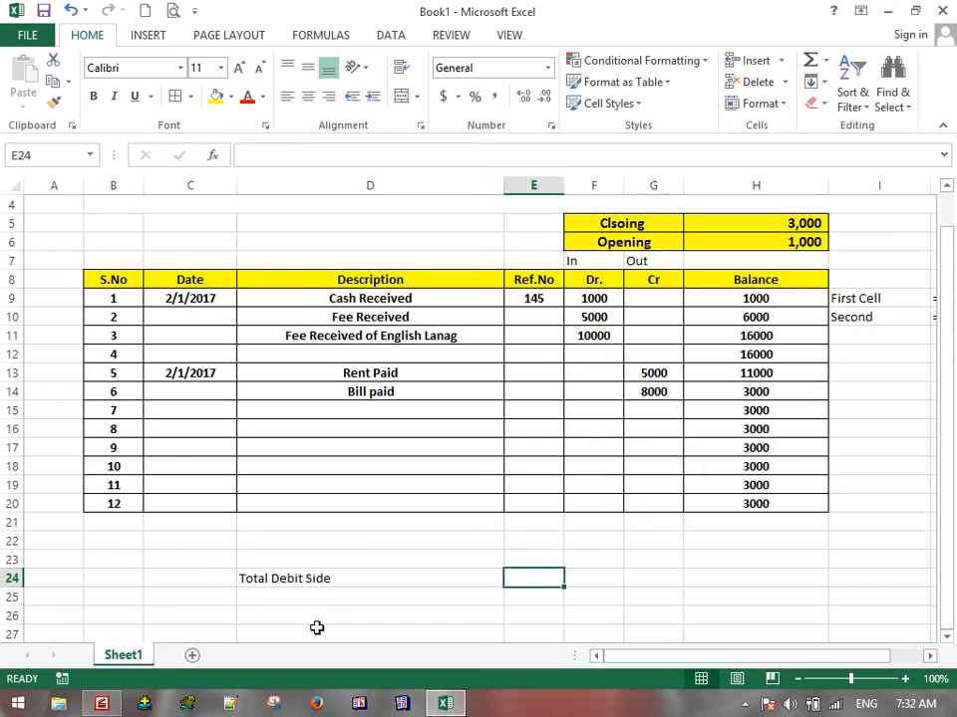
pyautogui.write('=')
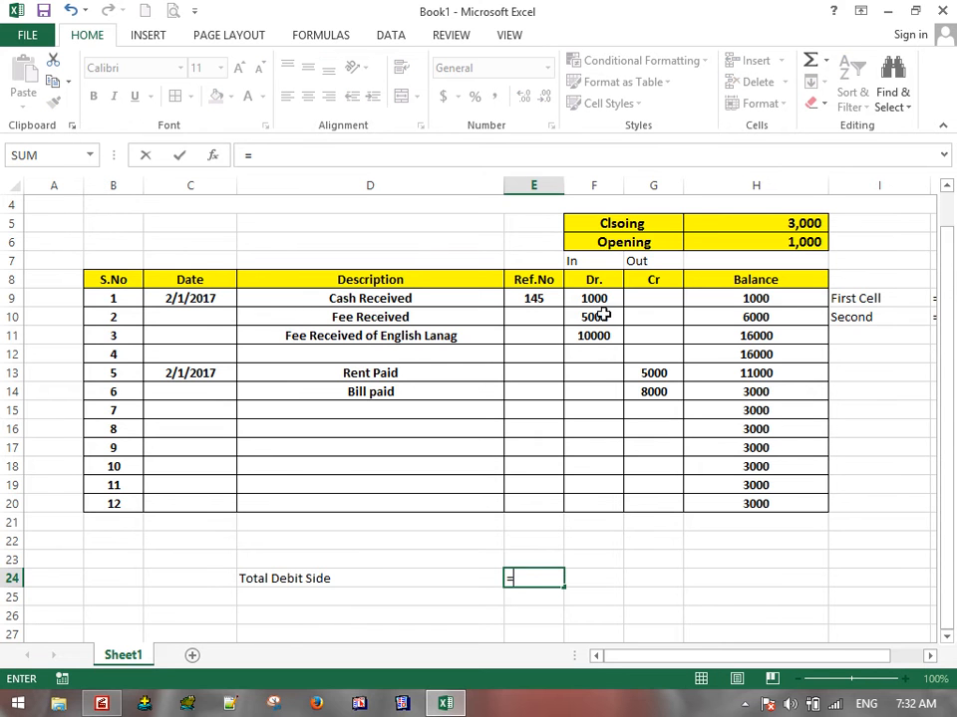
pyautogui.write('sum(')
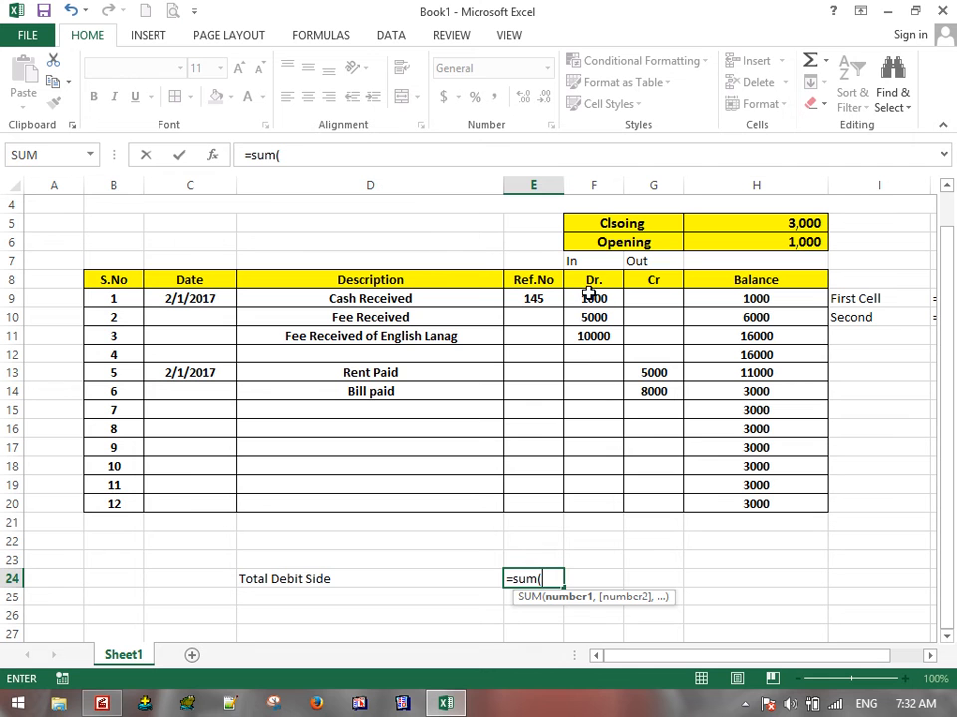
pyautogui.moveTo(586, 296); pyautogui.dragTo(607, 501)
pyautogui.press('Return')
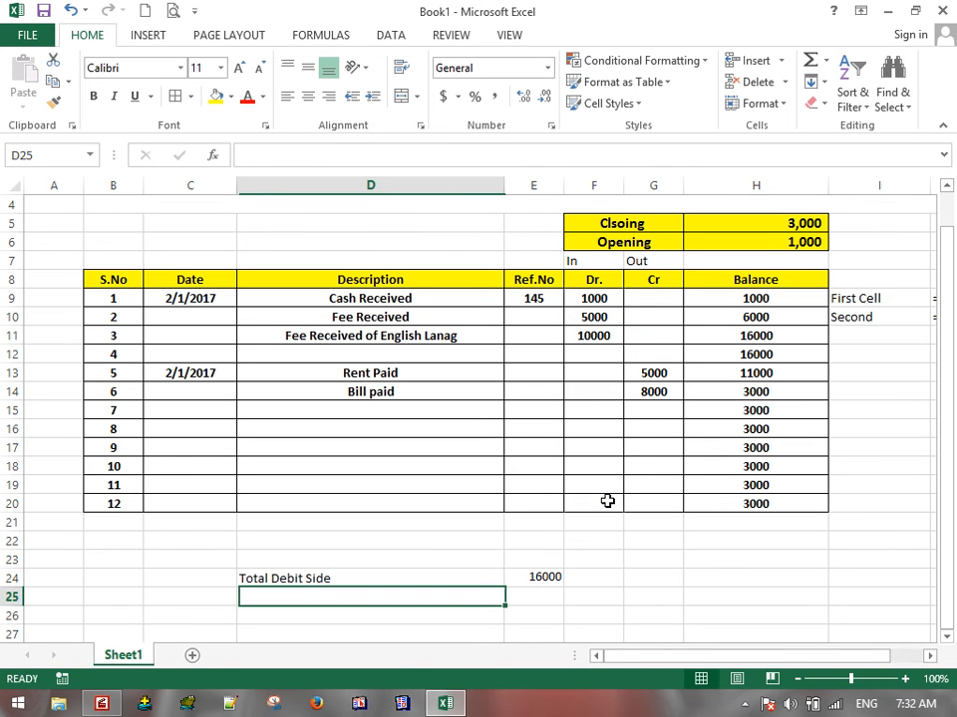
# Step: Label D25 "Total Credit Side" and total the Cr entries G9:G20 with a SUM formula in E25
pyautogui.write('Tto')
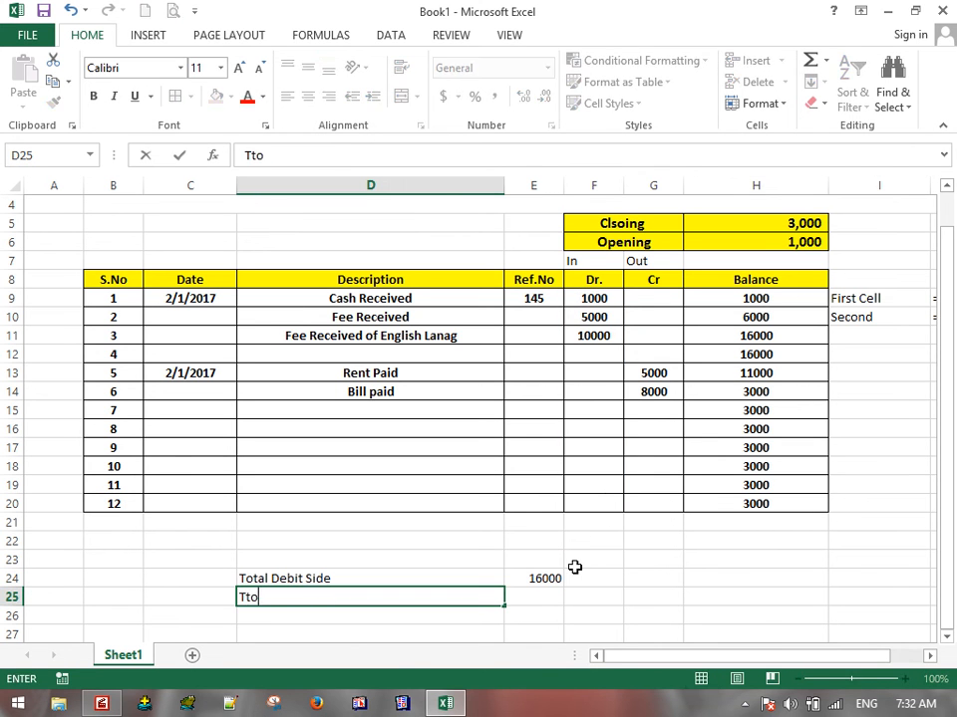
pyautogui.write('al Cotal')
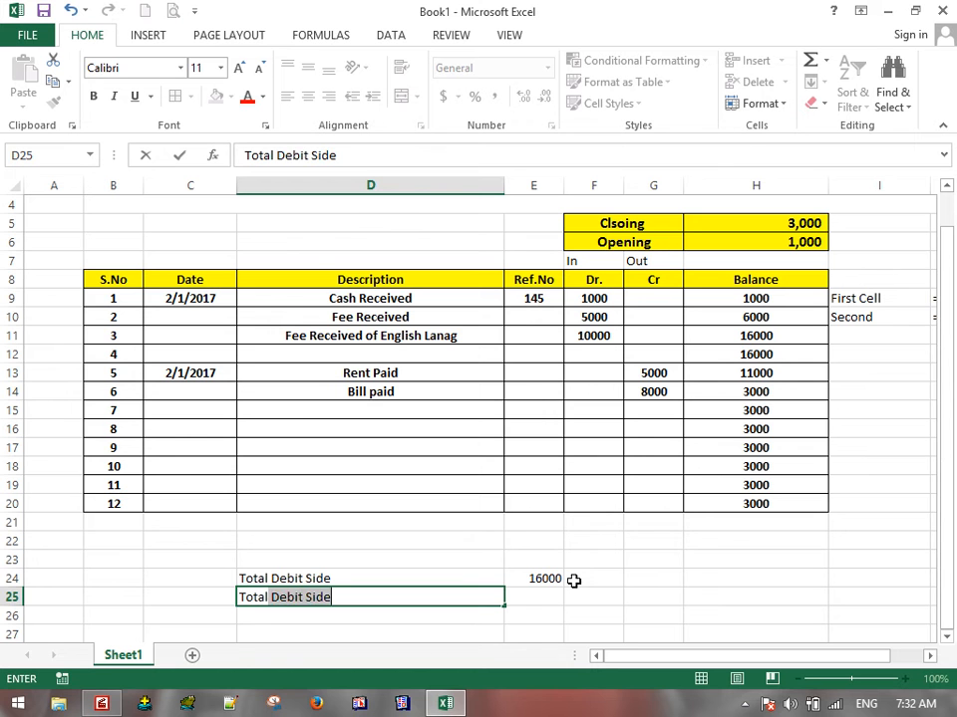
pyautogui.write(' Credit Side')
pyautogui.press('Tab')
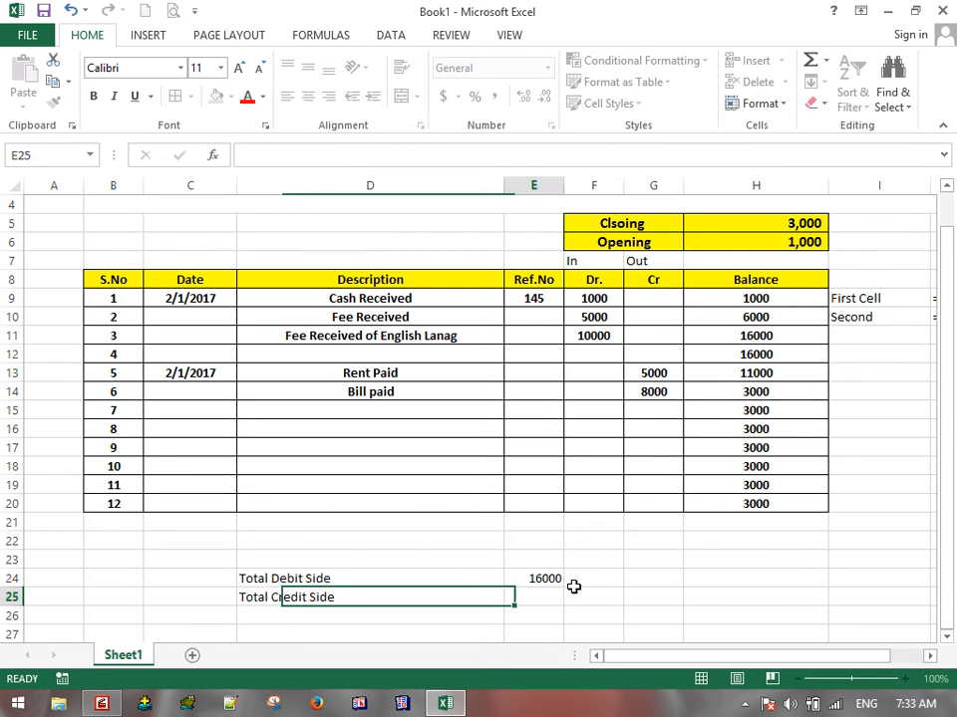
pyautogui.write('=sum(')
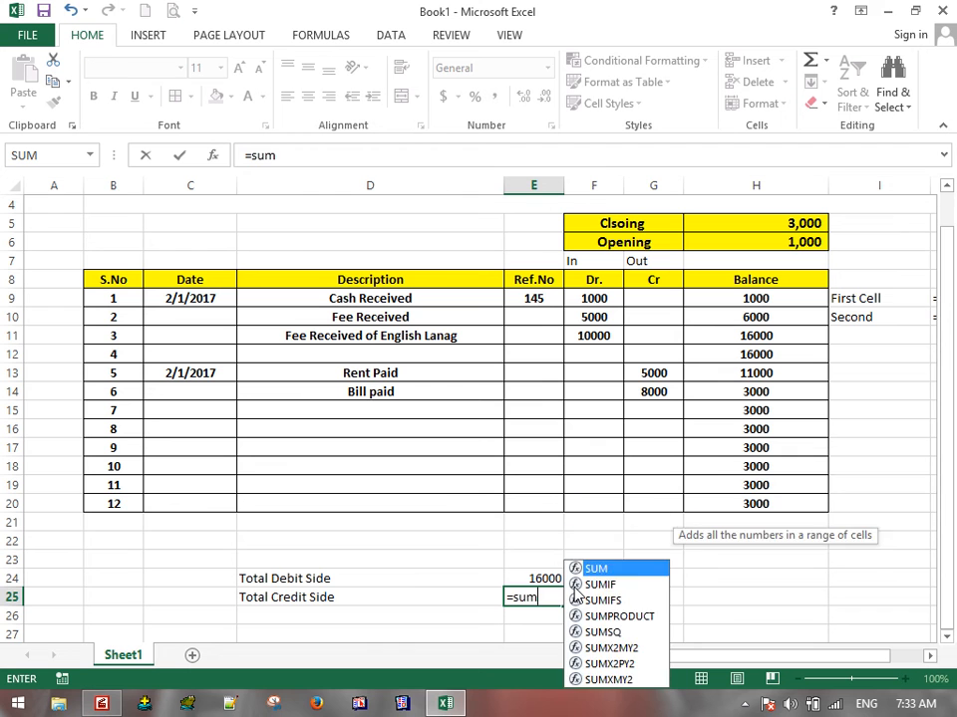
pyautogui.moveTo(653, 297); pyautogui.dragTo(665, 495)
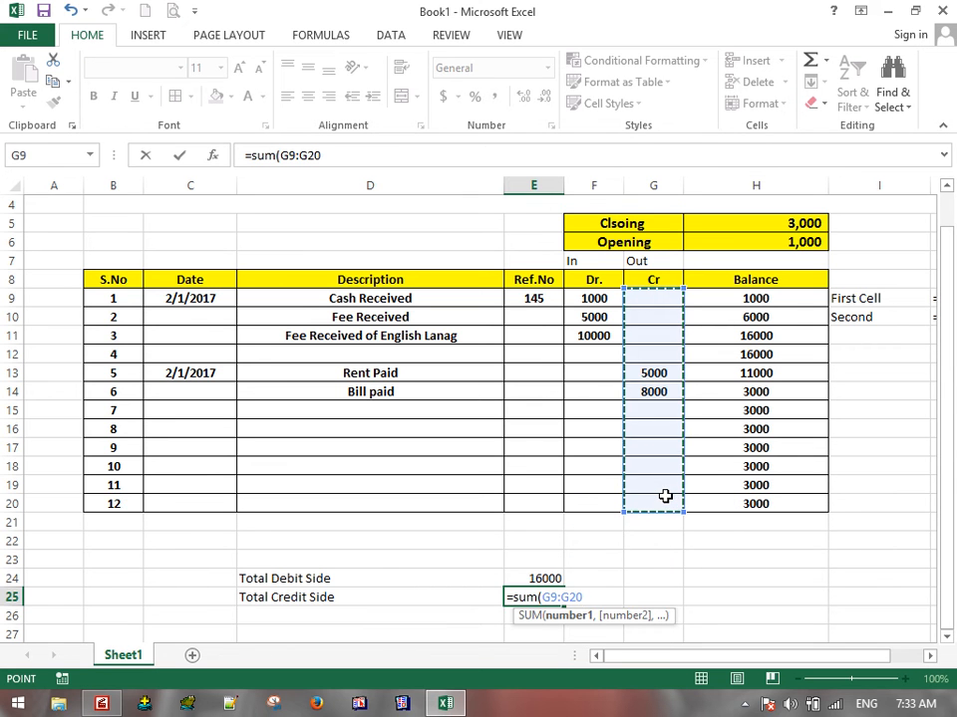
pyautogui.press('Return')
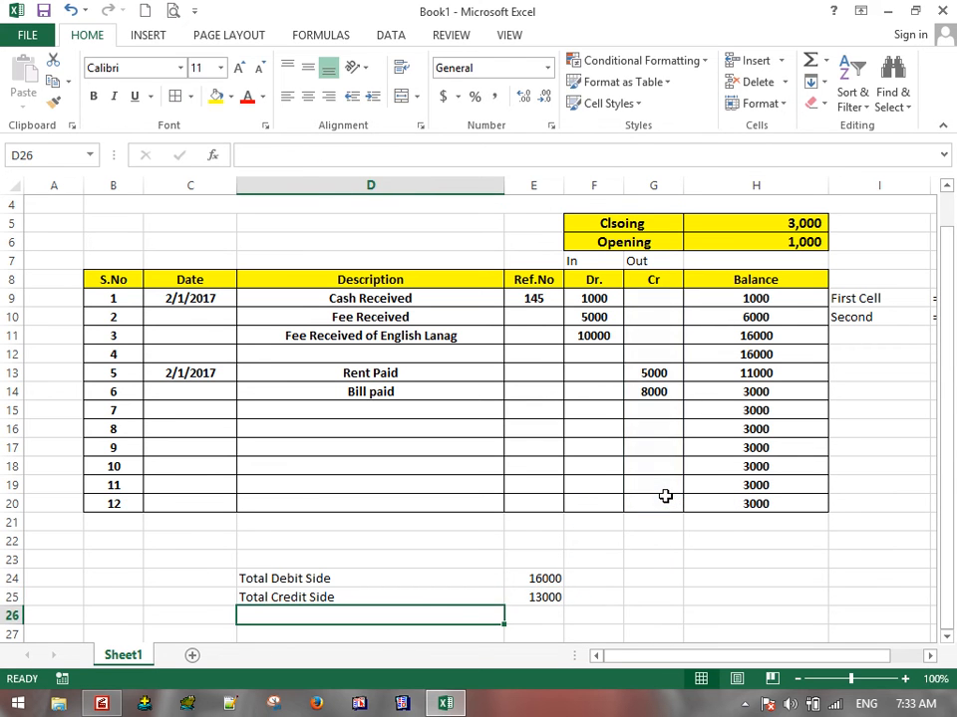
# Step: Label D26 "Net Balance" and calculate it in E26 as total debit minus total credit (E24-E25)
pyautogui.click(617, 603)
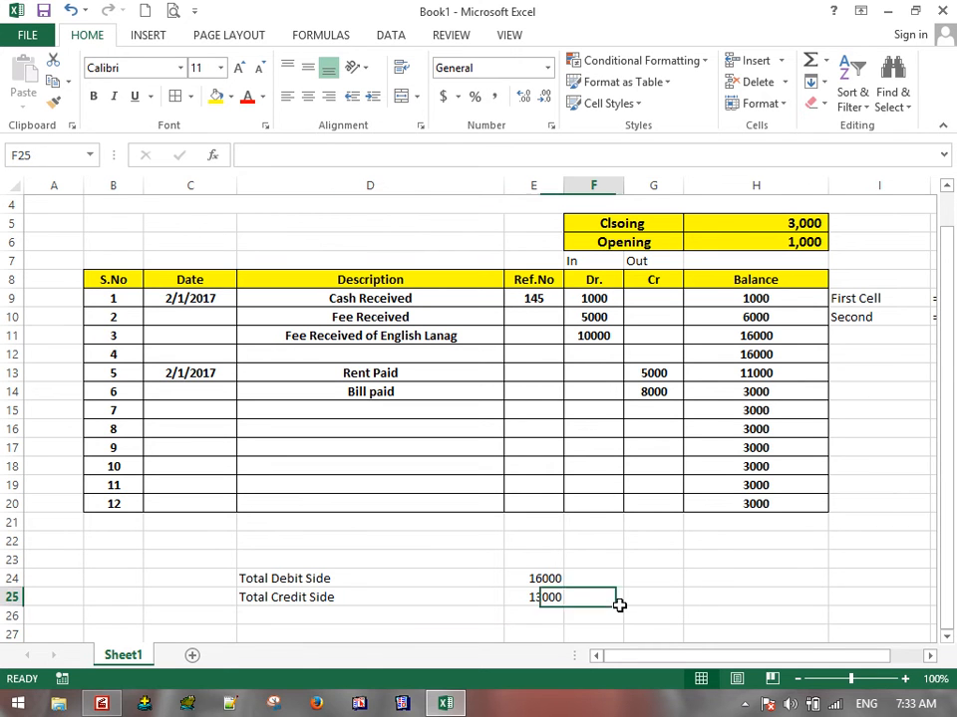
pyautogui.click(425, 611)
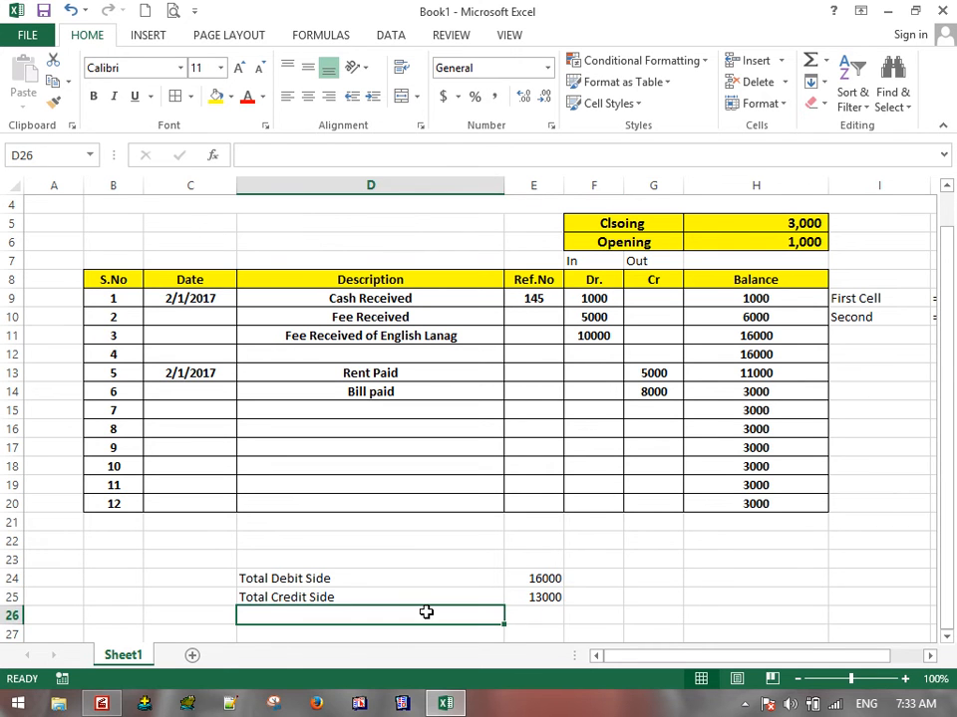
pyautogui.write('Net Balance')
pyautogui.press('Tab')
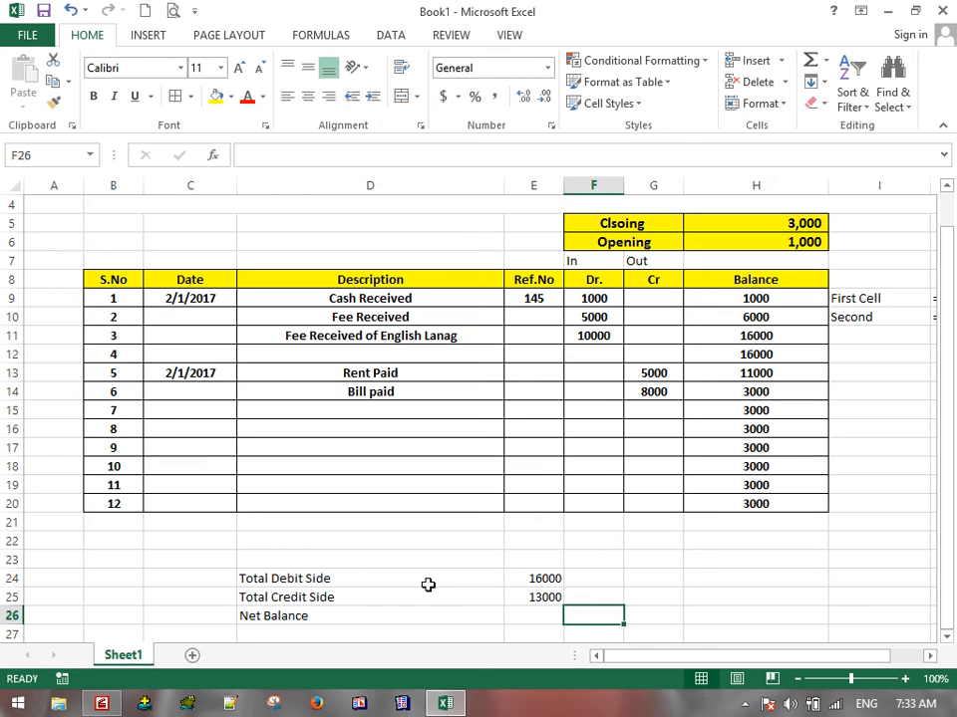
pyautogui.write('=')
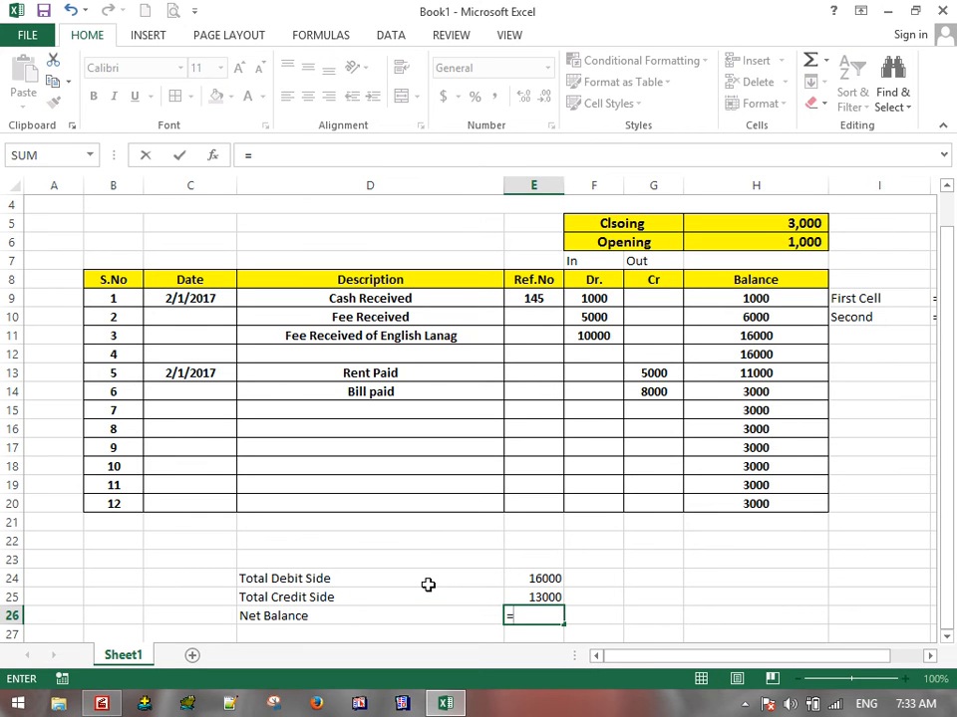
pyautogui.click(556, 580)
pyautogui.write('-')
pyautogui.click(547, 594)
pyautogui.press('Return')
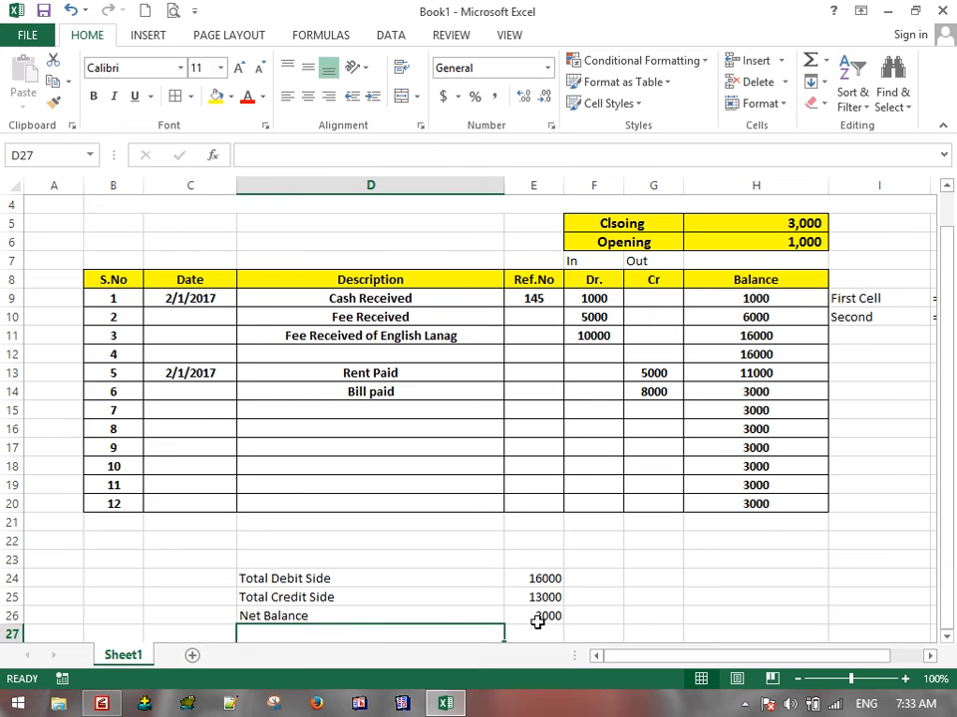
# Step: Apply borders and a yellow fill to the totals block D24:E26
pyautogui.click(543, 615)
pyautogui.moveTo(494, 580); pyautogui.dragTo(508, 623)
pyautogui.click(217, 100)
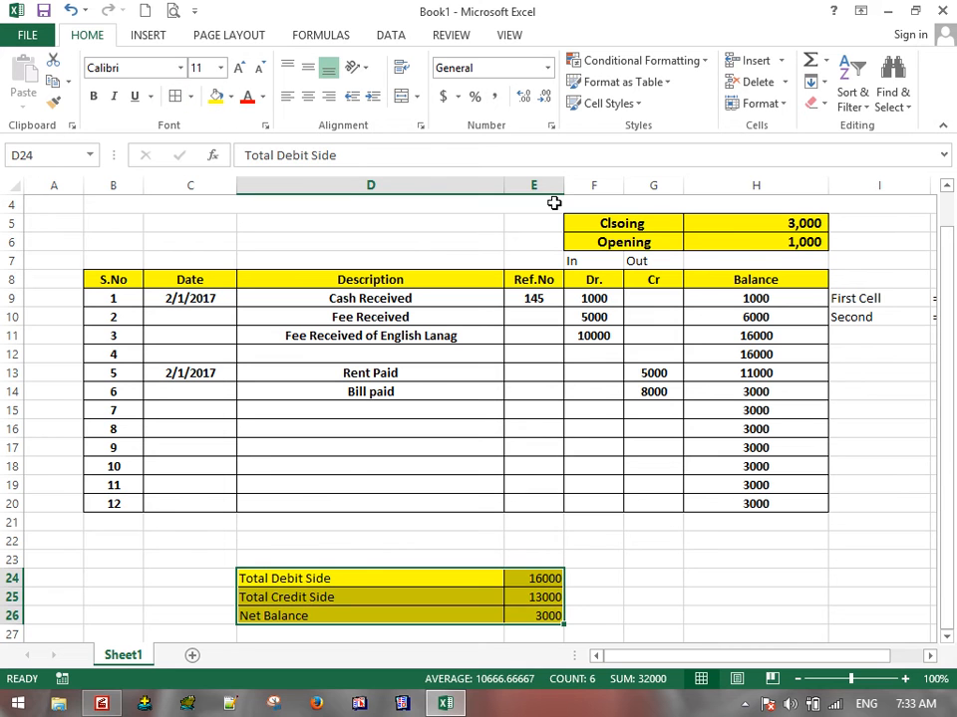
# Step: Make the Net Balance label and value in D26:E26 bold
pyautogui.moveTo(786, 222); pyautogui.dragTo(786, 244)
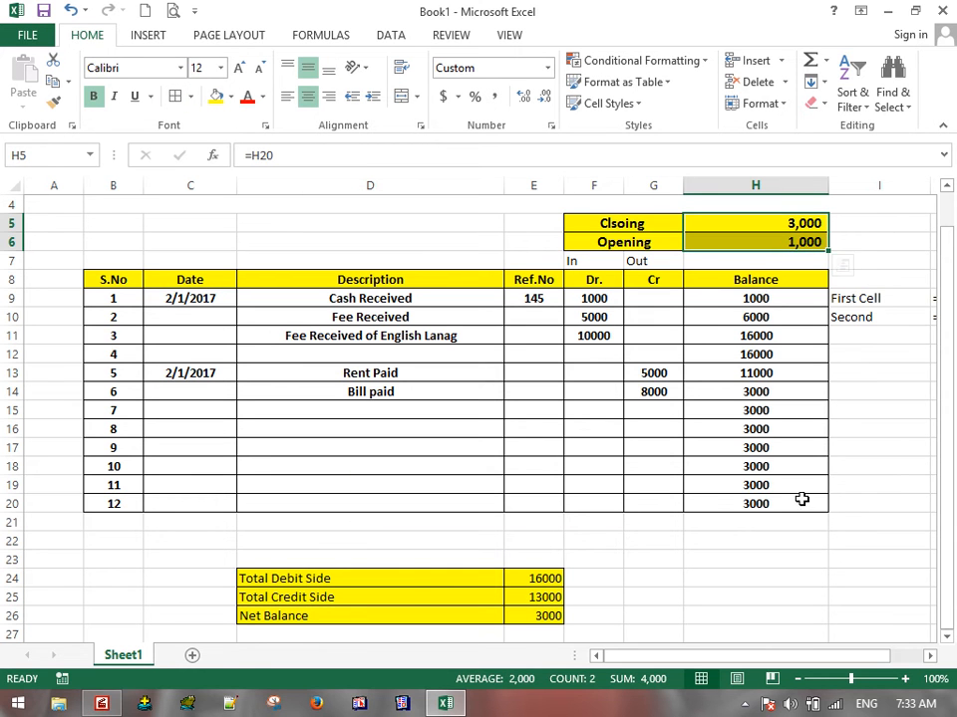
pyautogui.click(721, 538)
pyautogui.moveTo(355, 619); pyautogui.dragTo(531, 614)
pyautogui.click(93, 95)
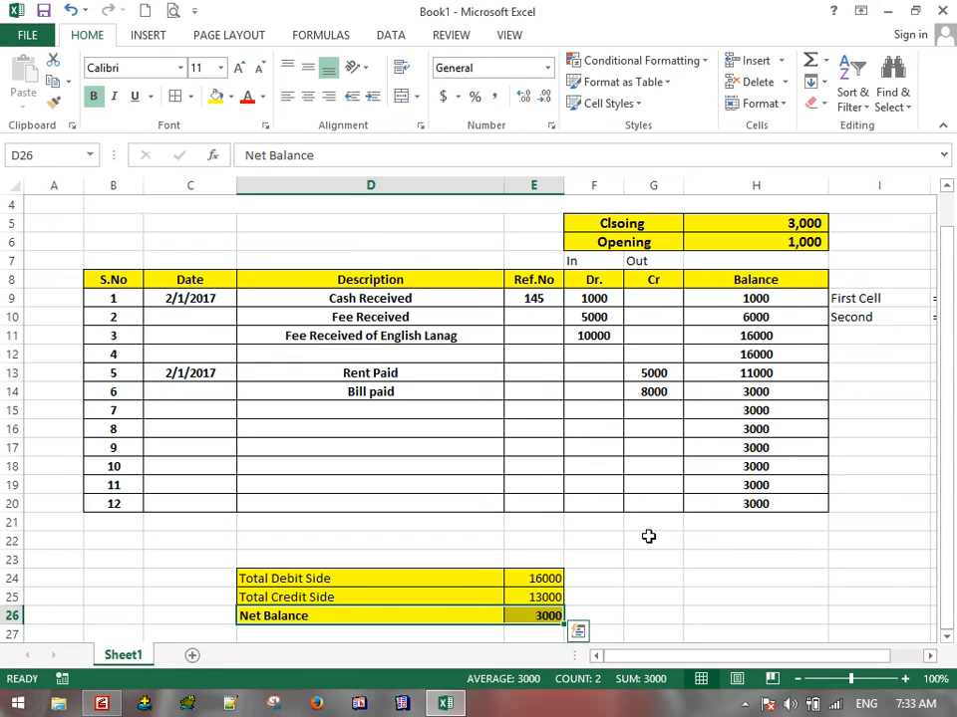
# Step: Left-align the merged title in B2 and replace its text with "Ledger Book Easy"
pyautogui.click(766, 224)
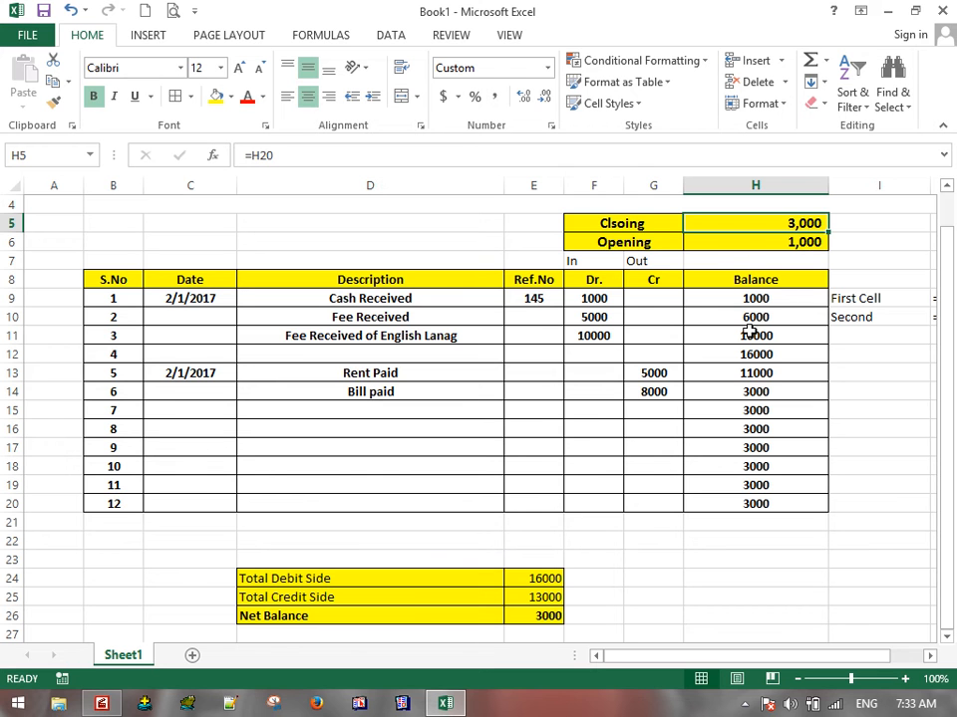
pyautogui.scroll(1, 383, 258)
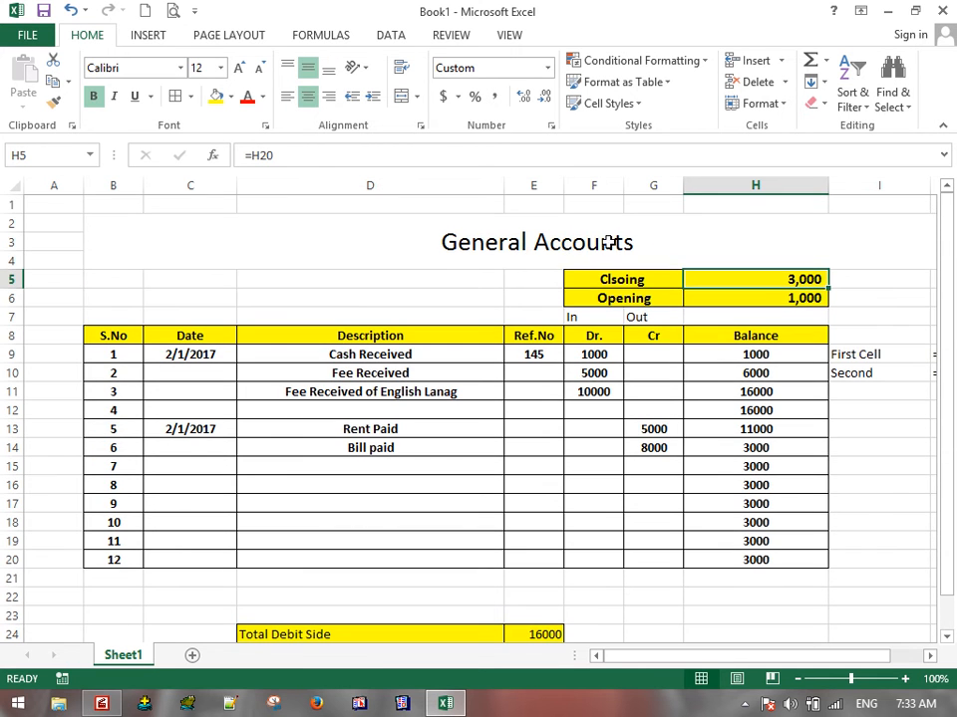
pyautogui.click(448, 259)
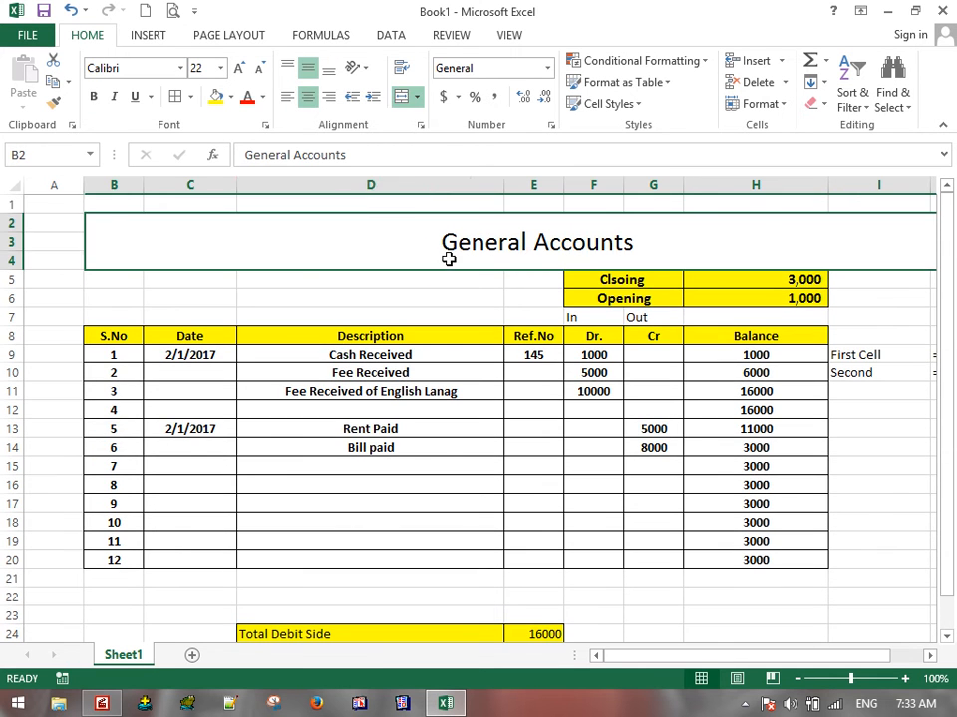
pyautogui.click(287, 96)
pyautogui.write('Ledger Book Eas')
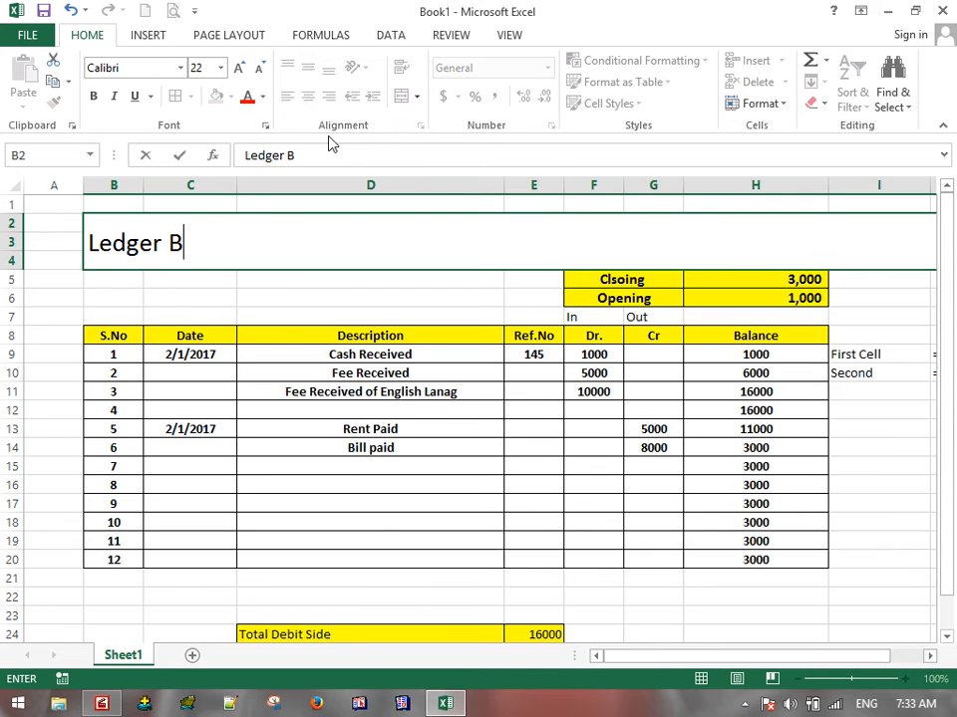
pyautogui.press('BackSpace')
pyautogui.press('BackSpace')
pyautogui.write('asy')
pyautogui.press('Return')
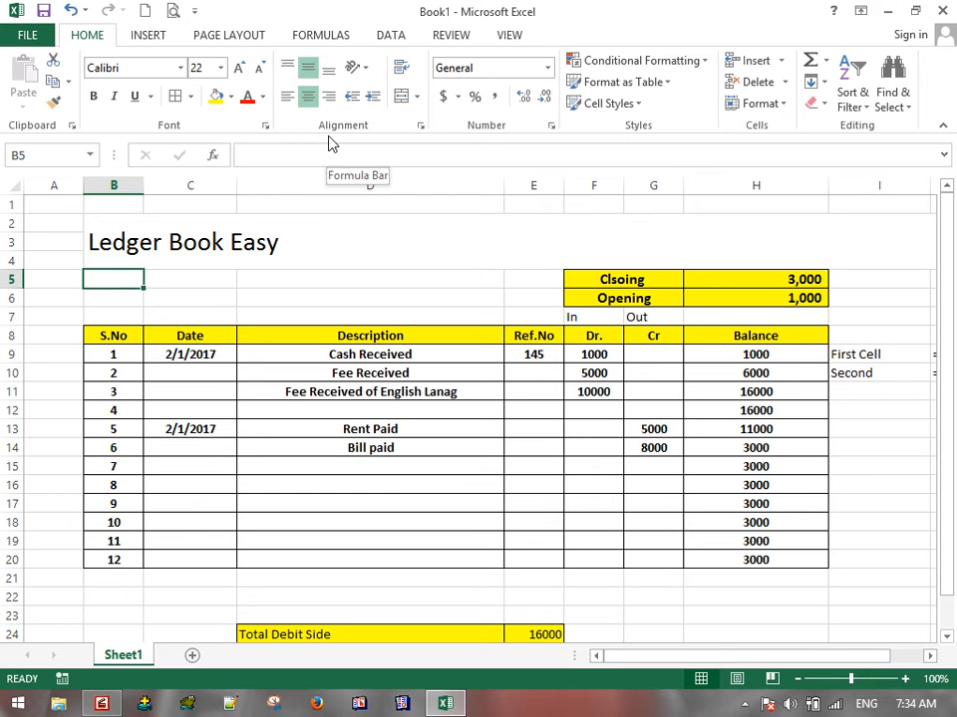
# Step: AutoFit column J to the width of the balance formula notes in J9:J10
pyautogui.click(932, 655)
pyautogui.click(933, 658)
pyautogui.click(934, 658)
pyautogui.click(933, 658)
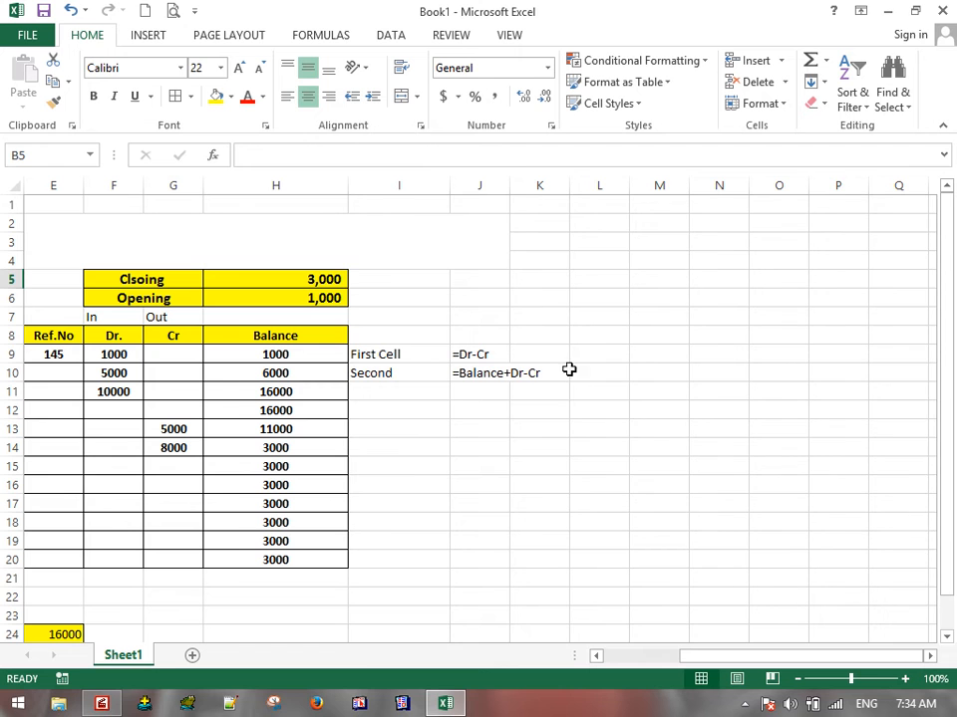
pyautogui.doubleClick(510, 186)
pyautogui.moveTo(503, 351); pyautogui.dragTo(498, 377)
pyautogui.click(516, 499)
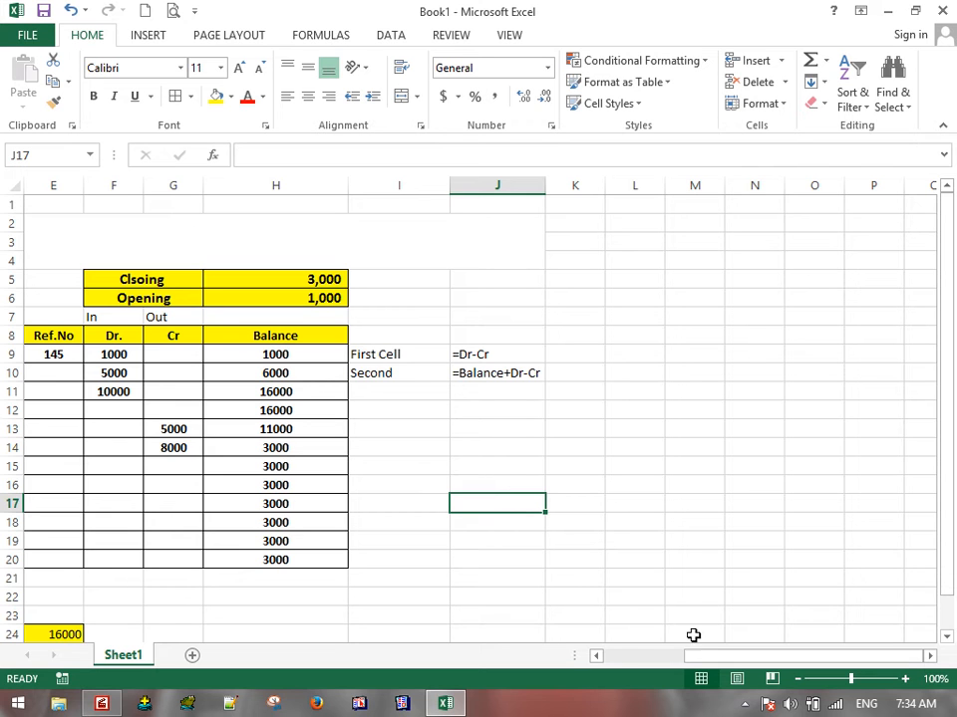
# Step: Add a second worksheet to the workbook
pyautogui.moveTo(719, 656); pyautogui.dragTo(644, 660)
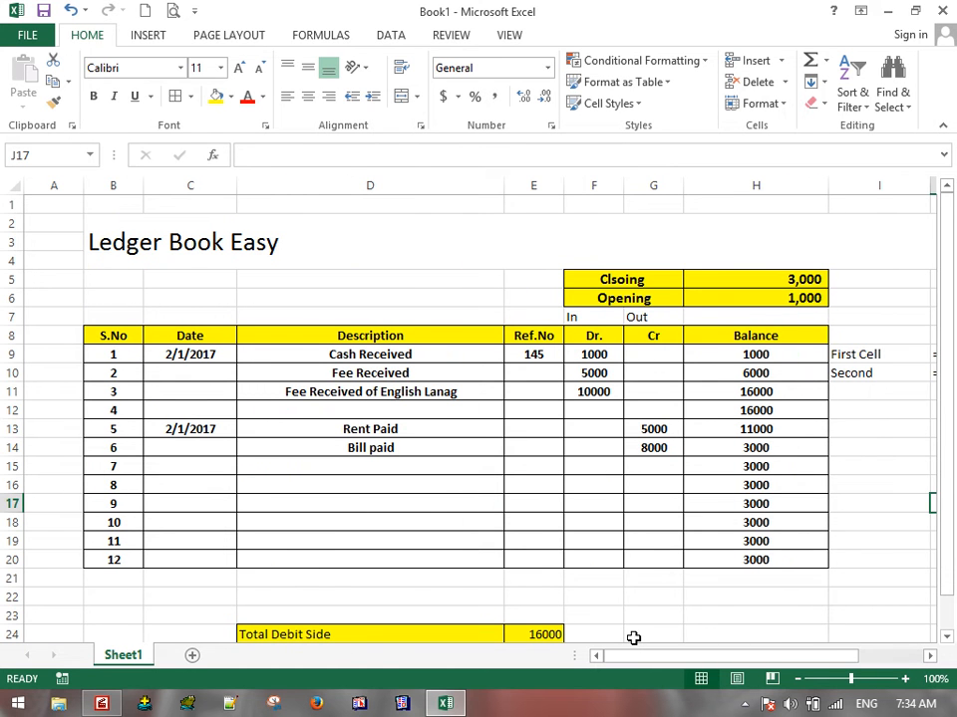
pyautogui.scroll(-1, 551, 504)
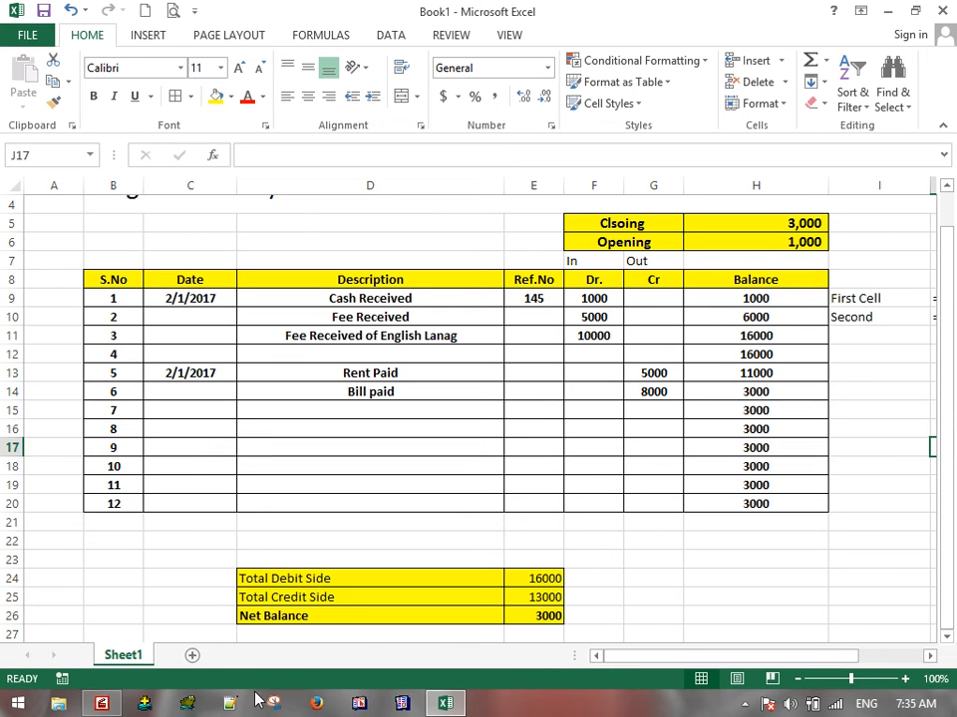
pyautogui.click(191, 656)
pyautogui.scroll(5, 421, 331)
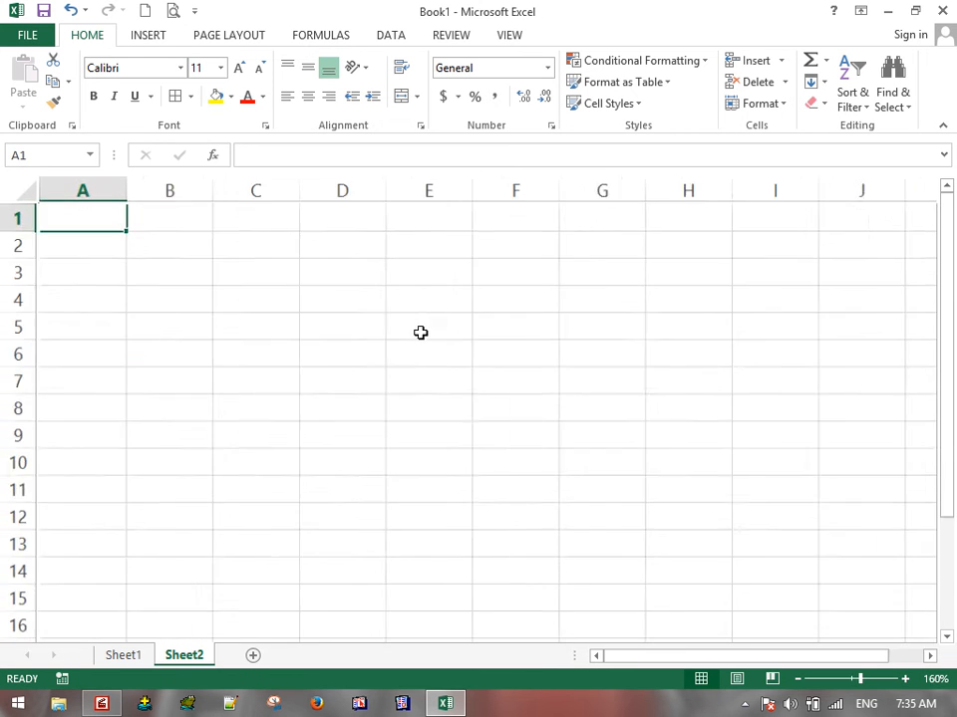
# Step: Enter the headers Item and Amount in B1 and C1 of the new sheet
pyautogui.click(314, 213)
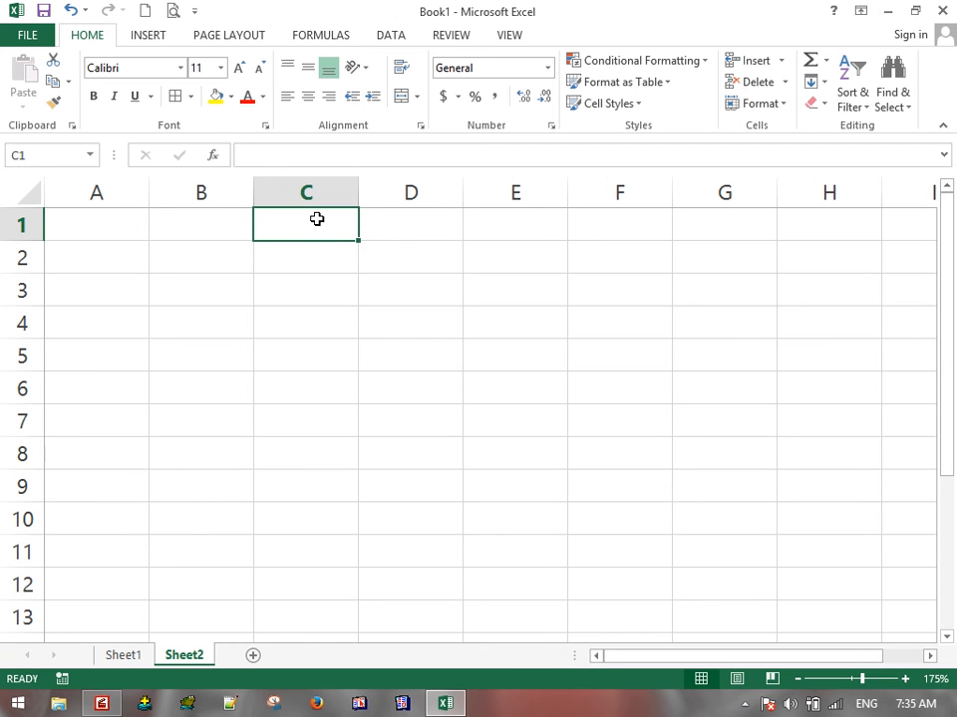
pyautogui.click(226, 225)
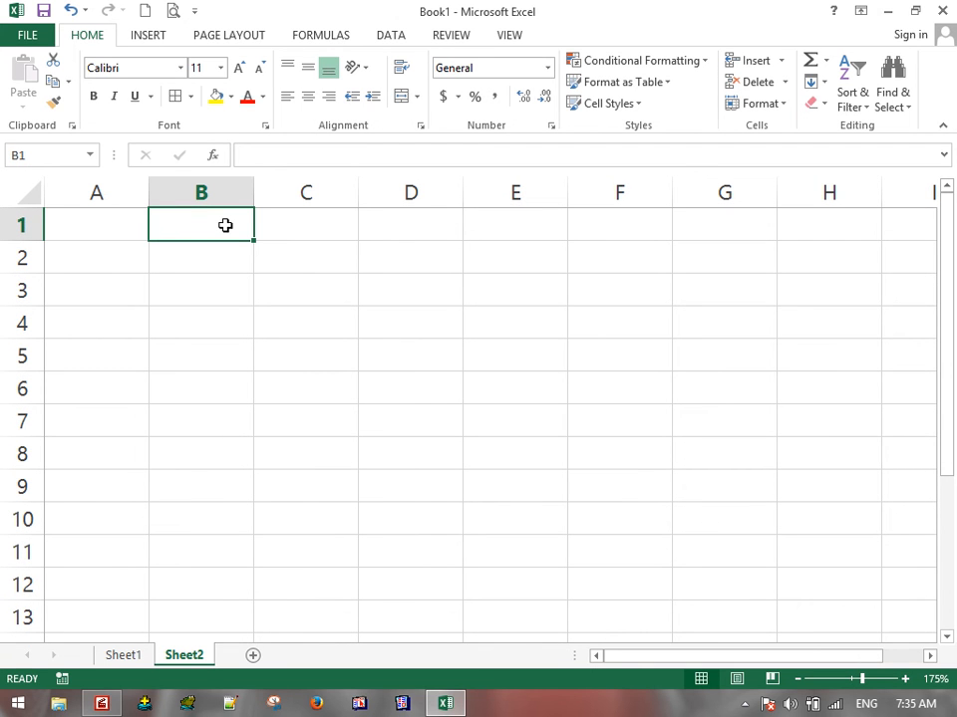
pyautogui.write('Item')
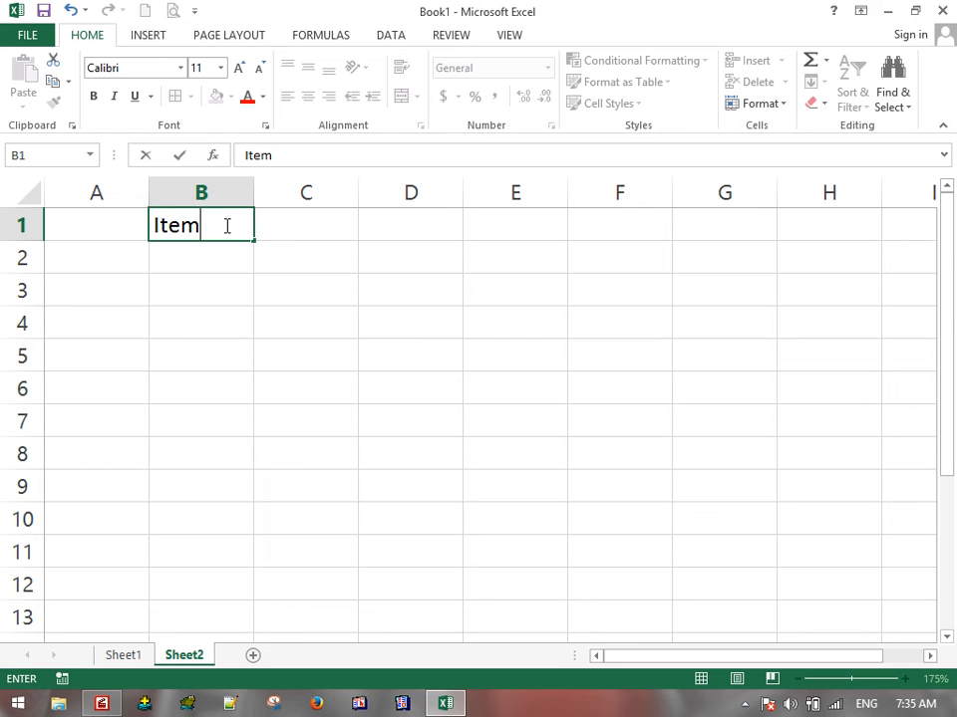
pyautogui.press('Tab')
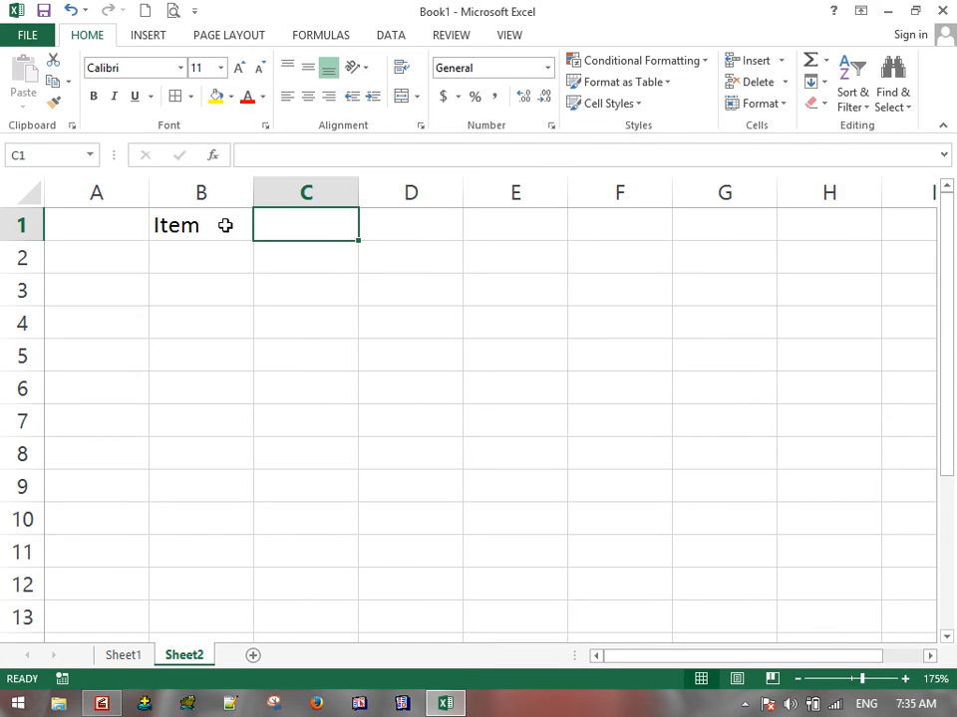
pyautogui.write('Amount')
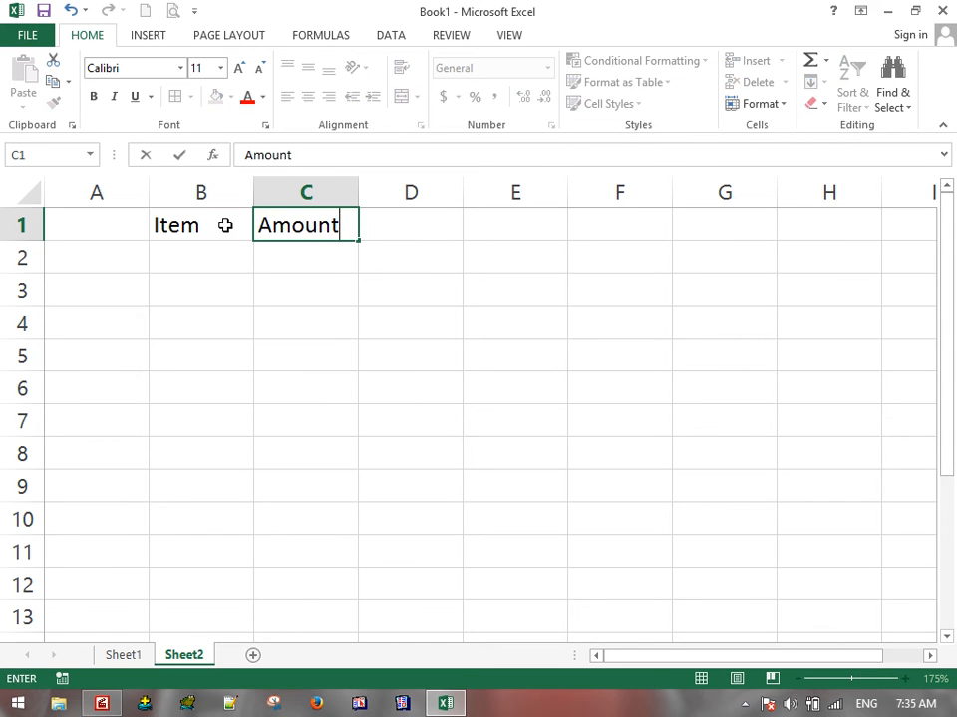
# Step: Enter the header Transaction Type in D1 and AutoFit column D to it
pyautogui.press('Tab')
pyautogui.write('Trnsa')
pyautogui.press('BackSpace')
pyautogui.press('BackSpace')
pyautogui.press('BackSpace')
pyautogui.write('ansaction Type')
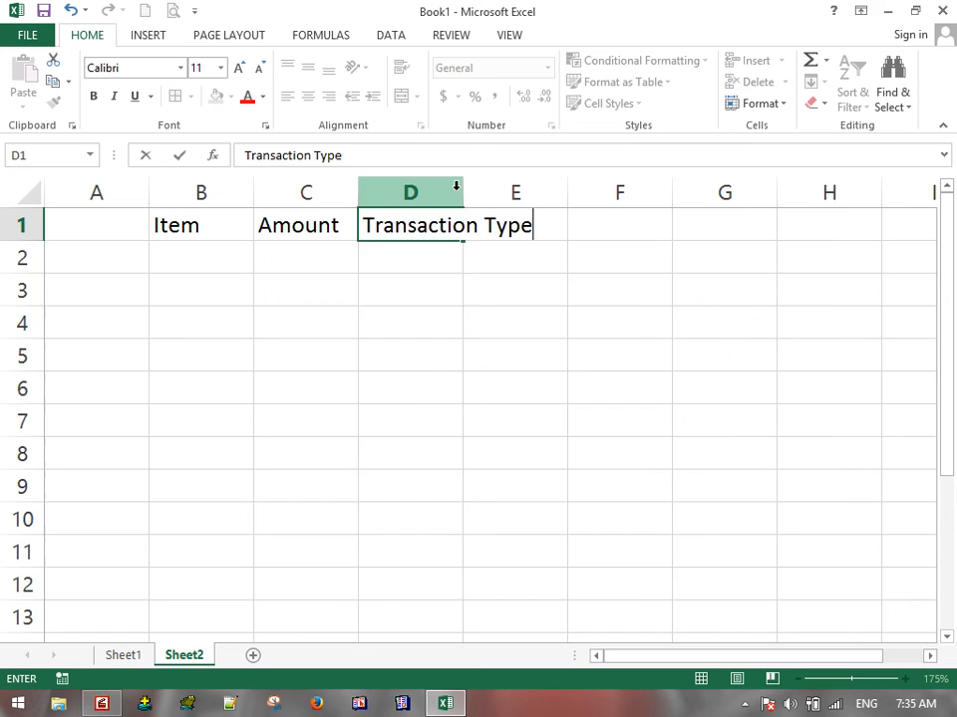
pyautogui.doubleClick(457, 189)
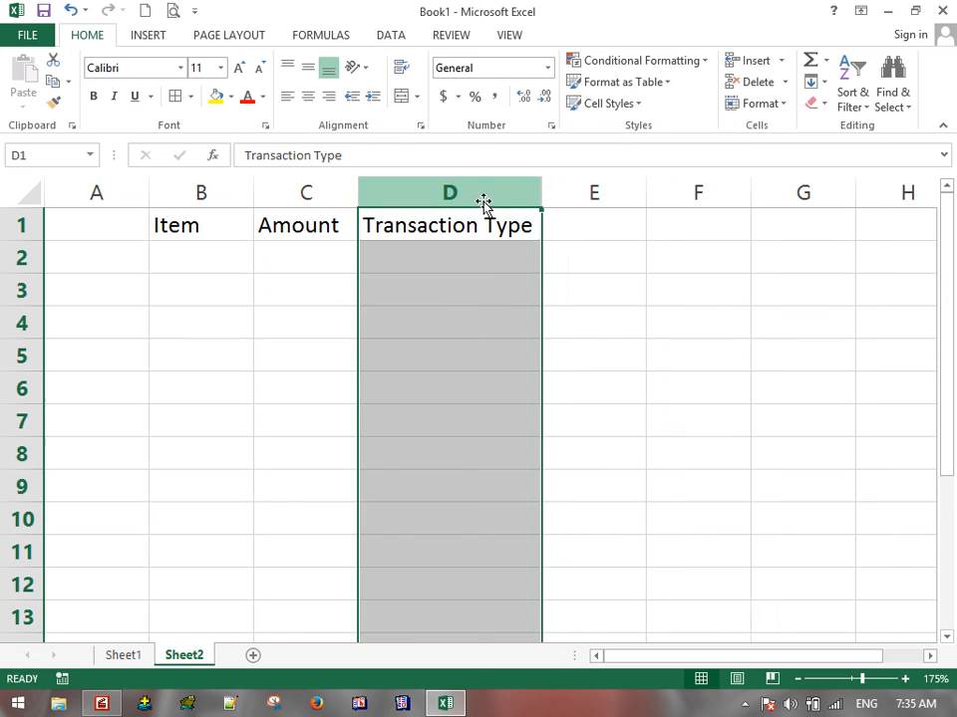
pyautogui.click(595, 231)
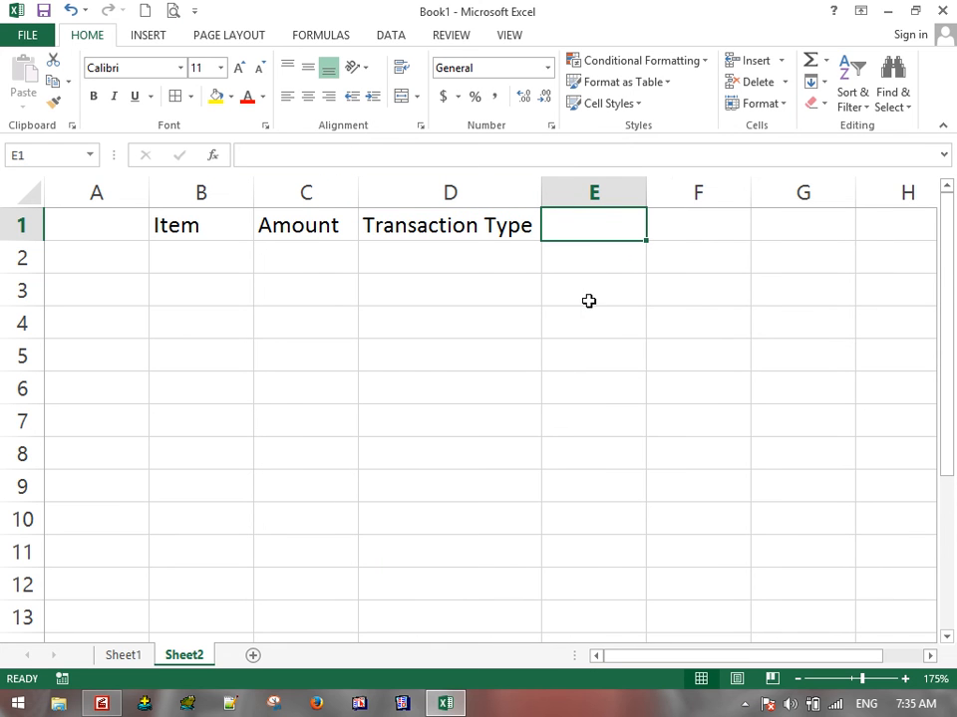
# Step: Insert a column before Transaction Type and give it the header Qty
pyautogui.click(404, 191)
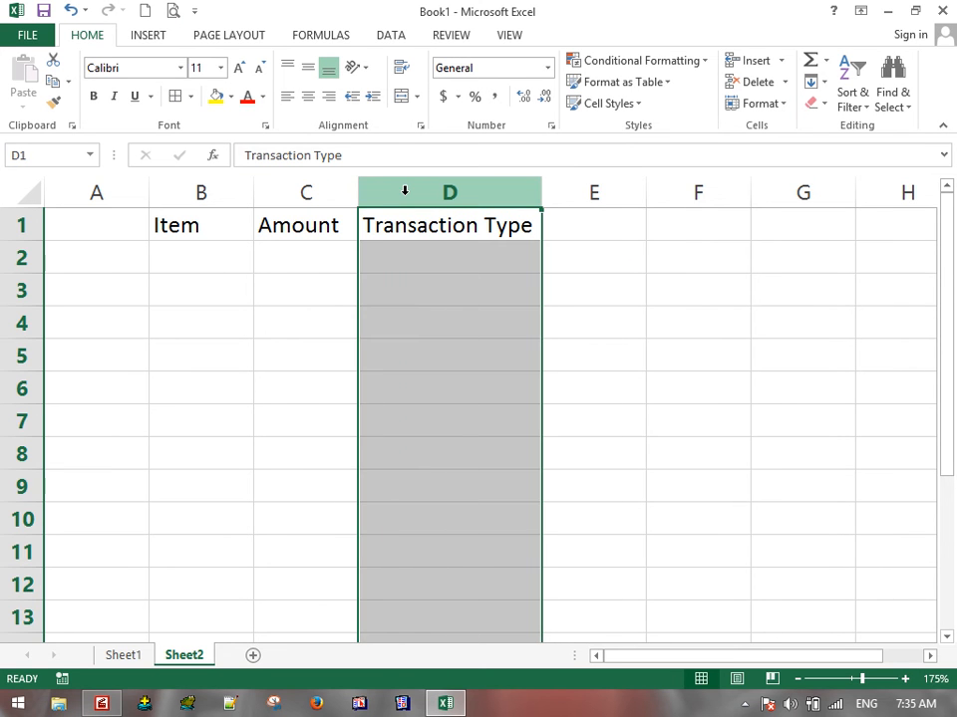
pyautogui.hotkey('ctrl', '+')
pyautogui.click(446, 235)
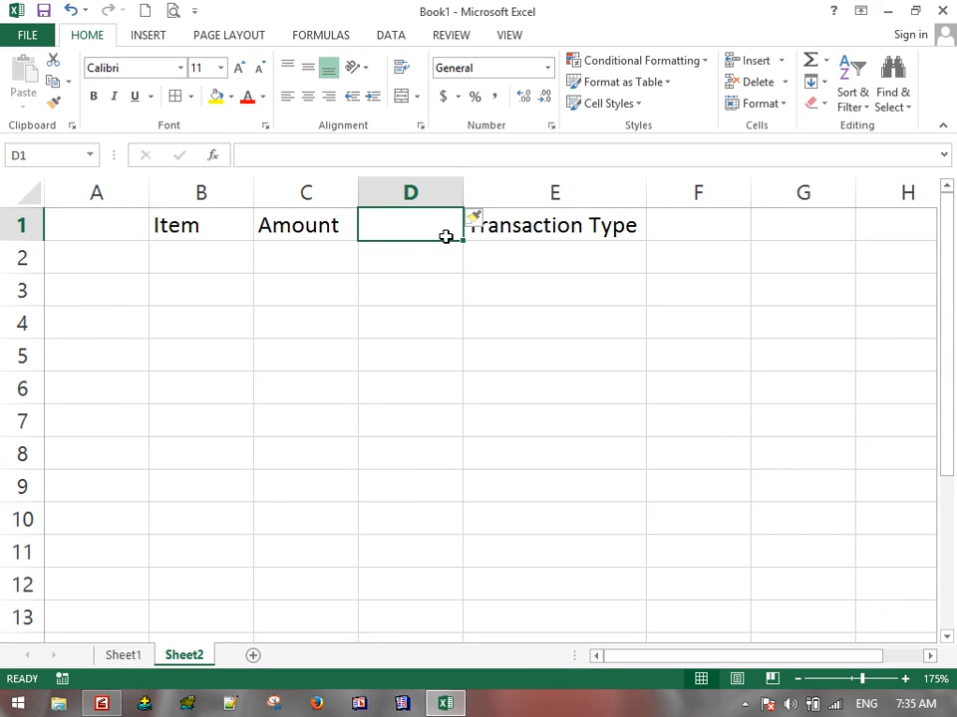
pyautogui.write('Qty')
pyautogui.press('Tab')
# Step: Enter the header Total Amount in F1, correcting its spelling
pyautogui.press('Tab')
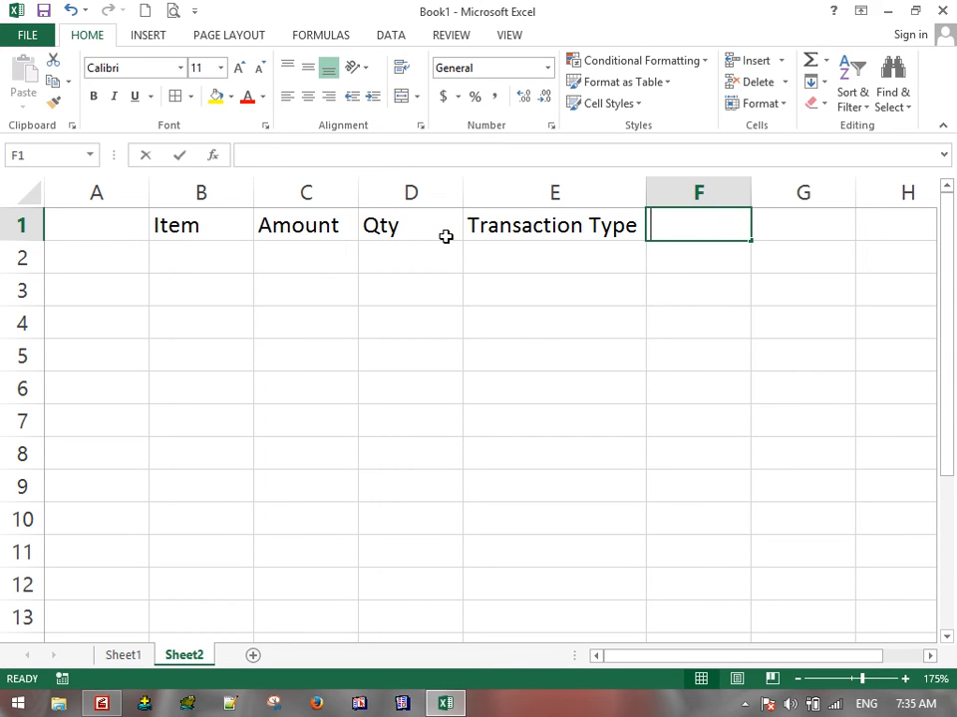
pyautogui.write('Total Amont')
pyautogui.click(434, 265)
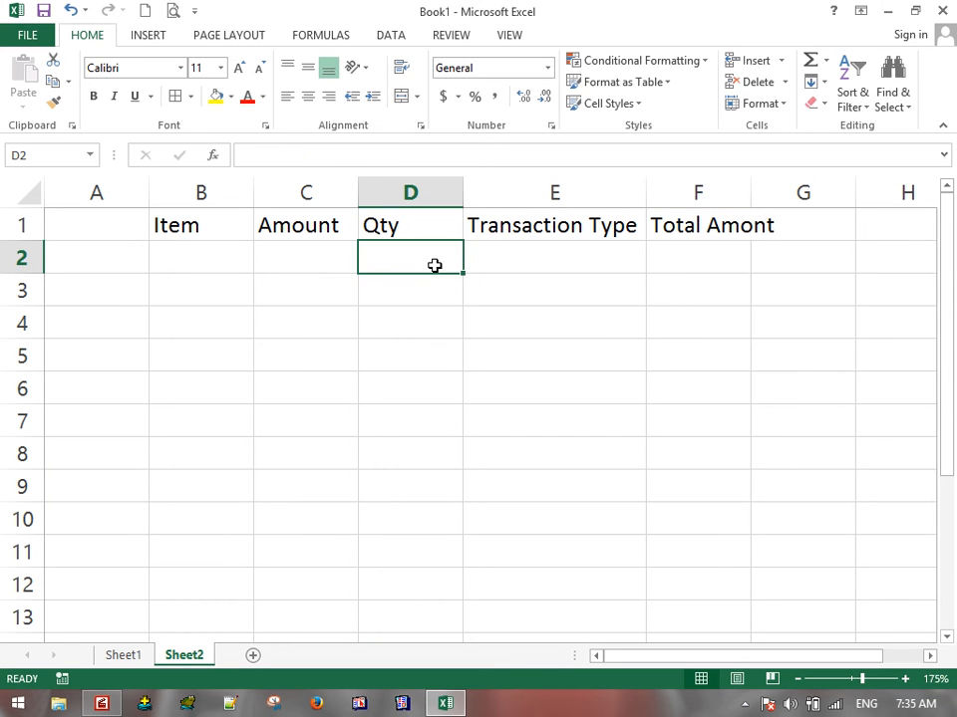
pyautogui.doubleClick(700, 224)
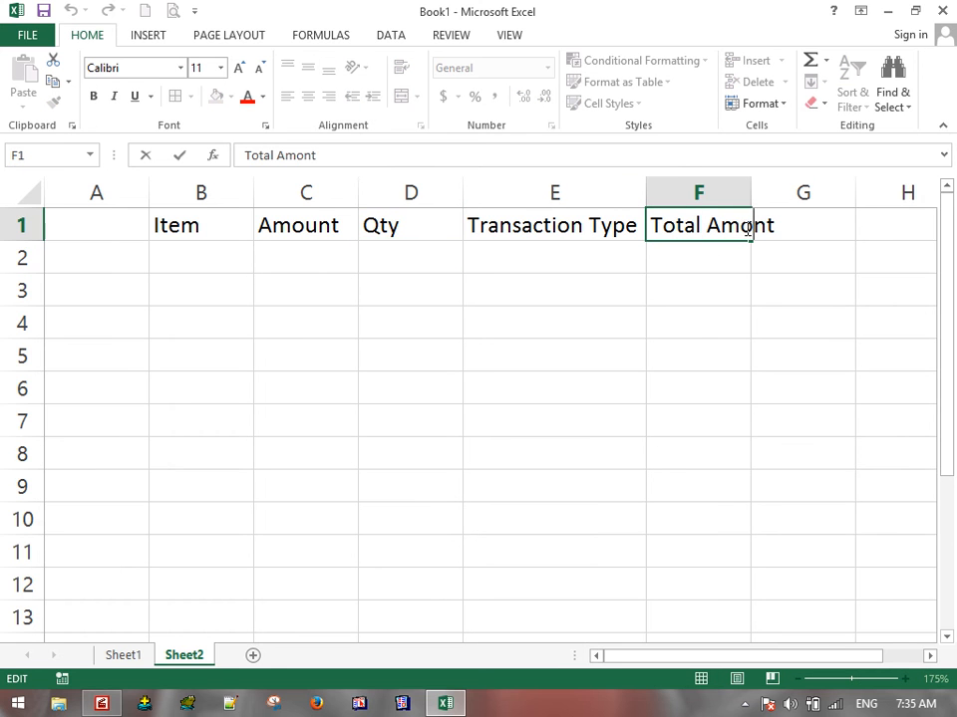
pyautogui.write('u')
pyautogui.press('Return')
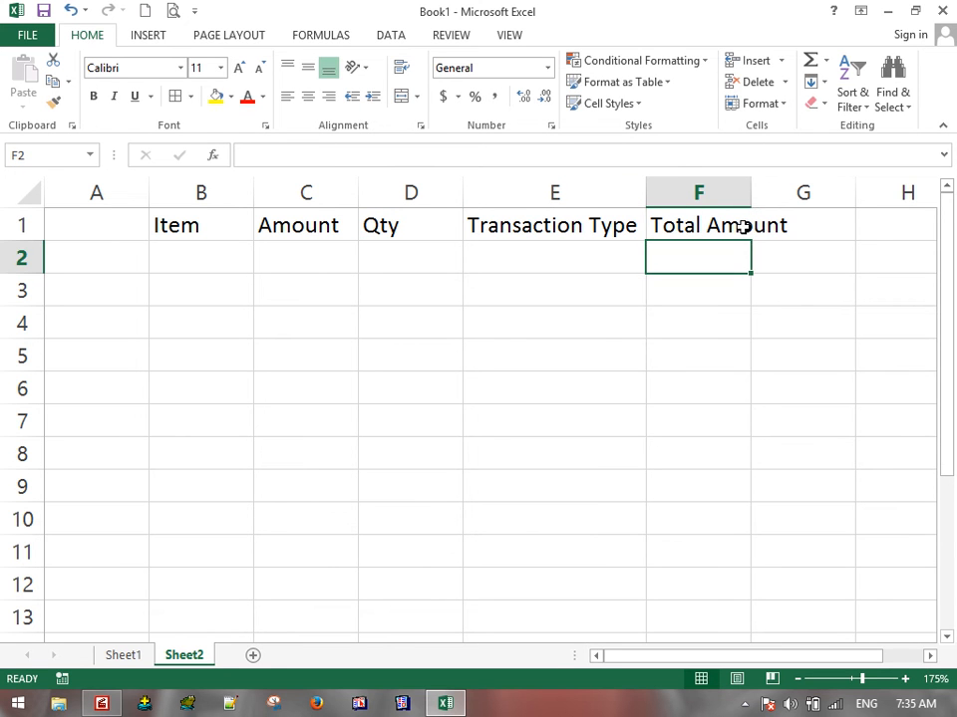
# Step: Enter Mouse as the first item in B2
pyautogui.moveTo(214, 231); pyautogui.dragTo(213, 260)
pyautogui.click(231, 265)
pyautogui.write('MOS')
pyautogui.press('Return')
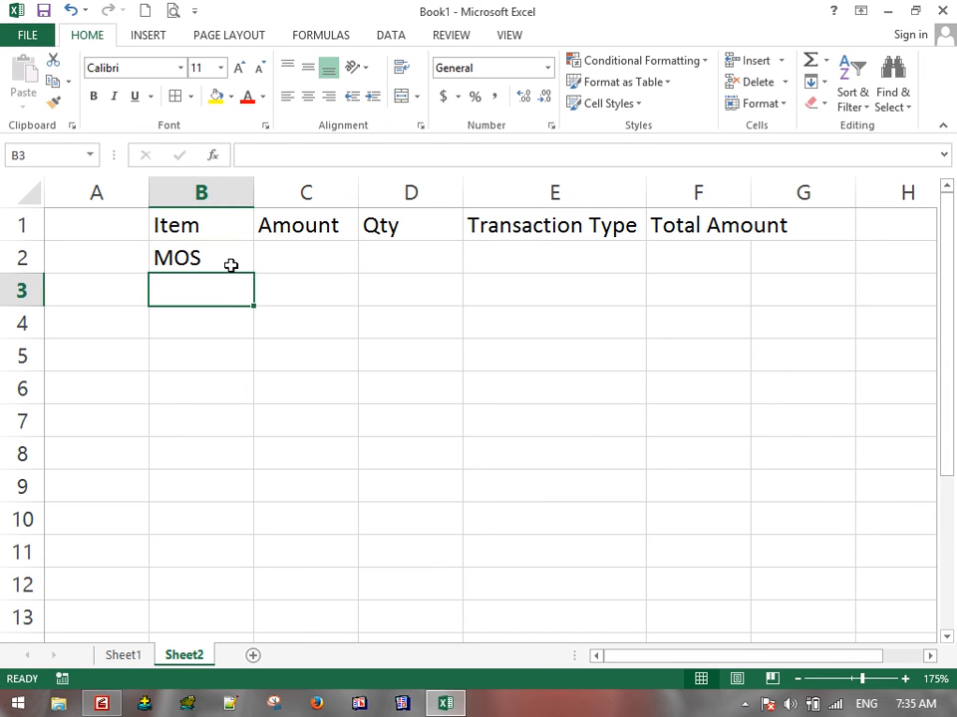
pyautogui.click(230, 265)
pyautogui.write('mOuse')
pyautogui.press('Return')
pyautogui.write('K')
pyautogui.hotkey('ctrl', 'Return')
pyautogui.click(230, 265)
pyautogui.write('Mouse')
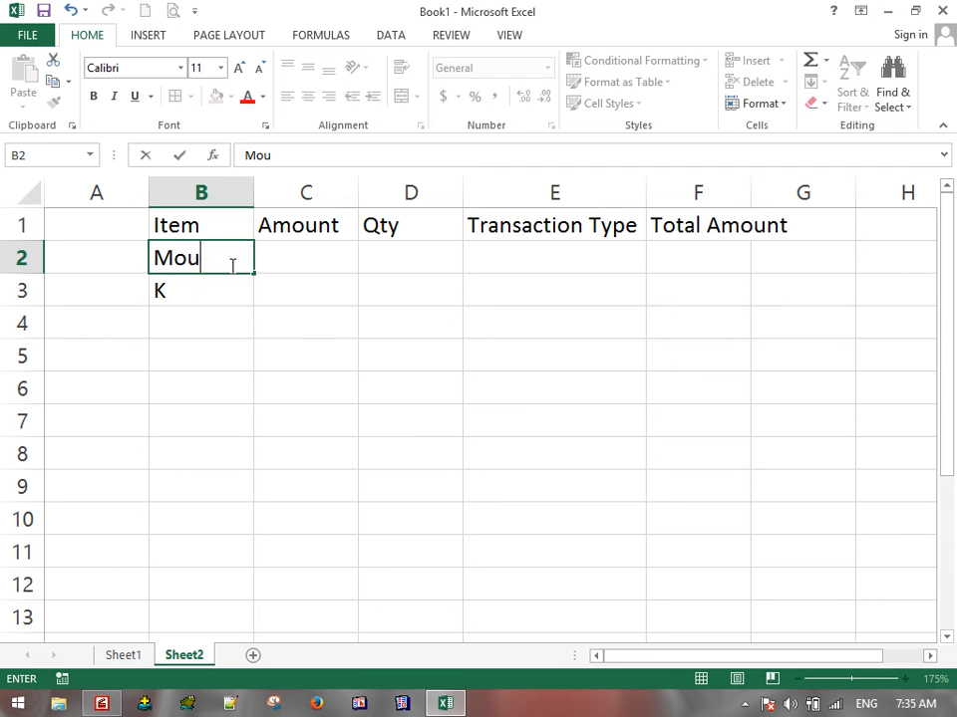
# Step: List Keyboard, Printer and Scanner in B3:B5 below Mouse
pyautogui.press('Return')
pyautogui.write('Keyboard')
pyautogui.press('Return')
pyautogui.write('Printer')
pyautogui.press('Return')
pyautogui.write('Scanner')
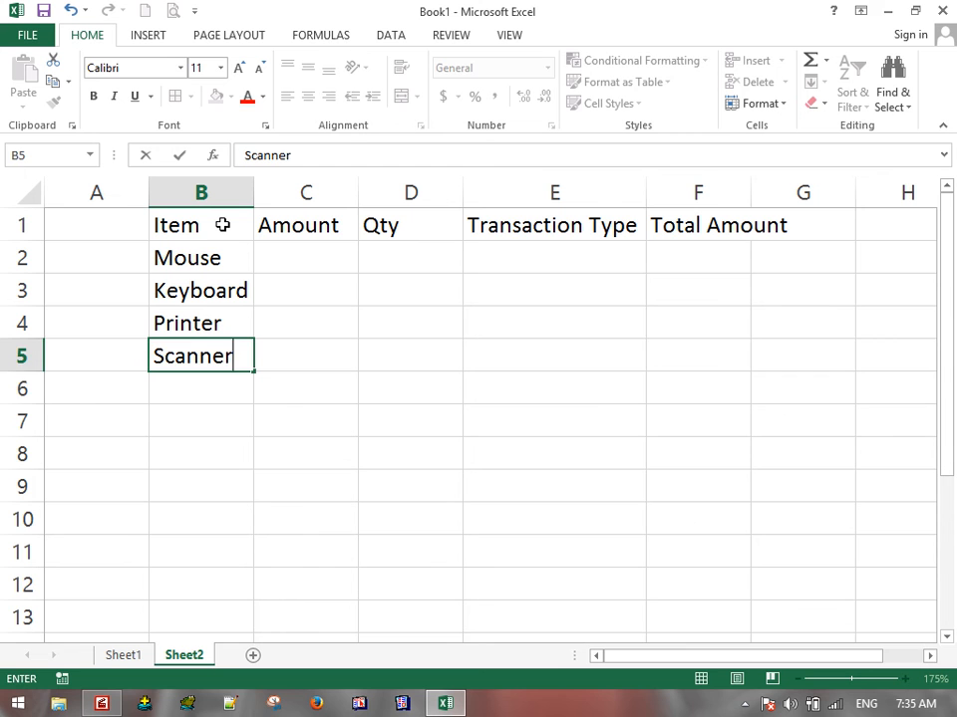
pyautogui.press('Return')
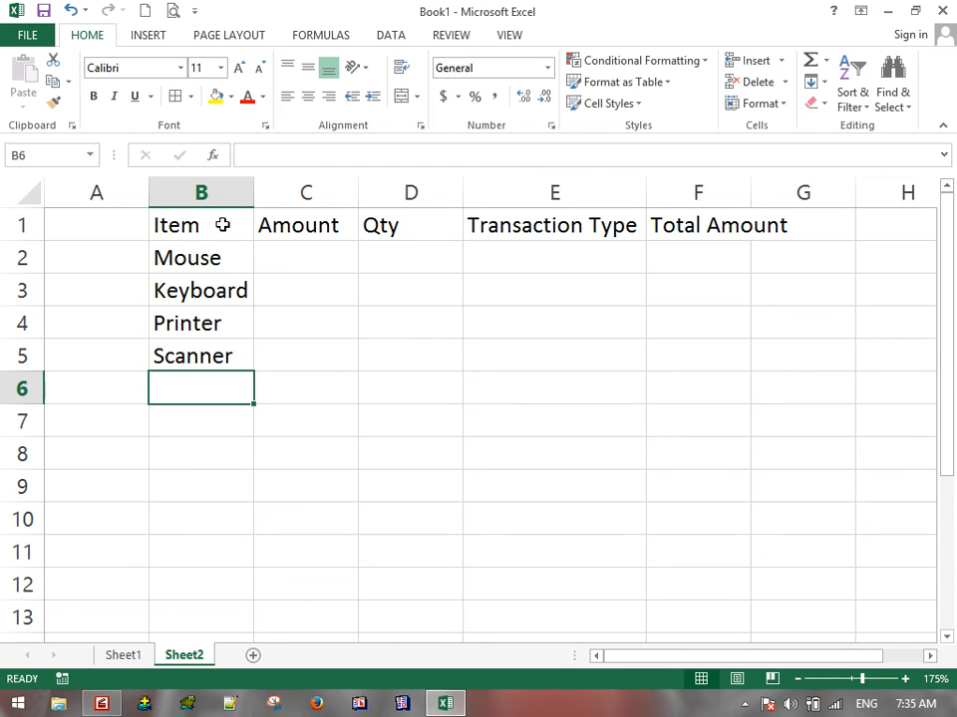
# Step: Widen column B and clear the item names from B2:B5
pyautogui.moveTo(253, 190); pyautogui.dragTo(345, 217)
pyautogui.moveTo(250, 256); pyautogui.dragTo(267, 353)
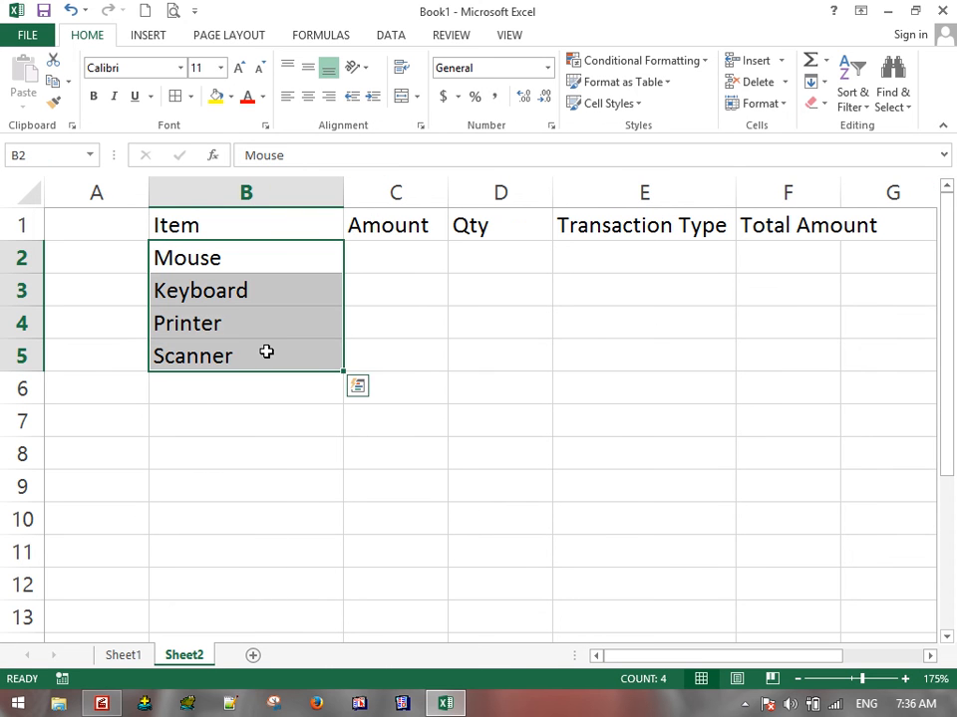
pyautogui.press('Delete')
# Step: Replace the Item header in B1 with Description
pyautogui.click(280, 224)
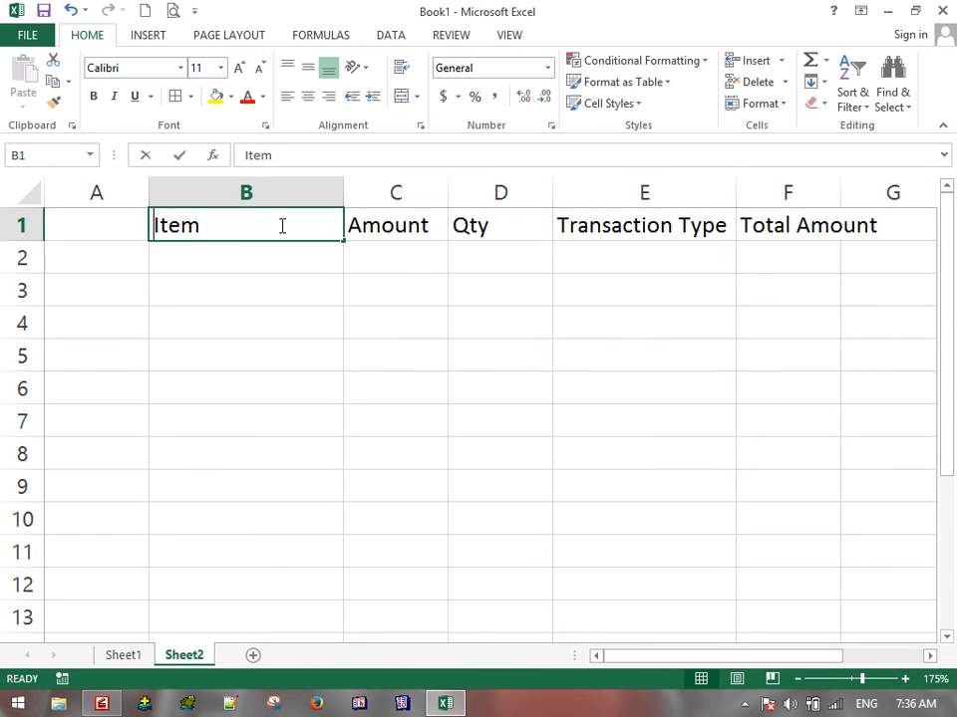
pyautogui.write('Description')
pyautogui.press('Return')
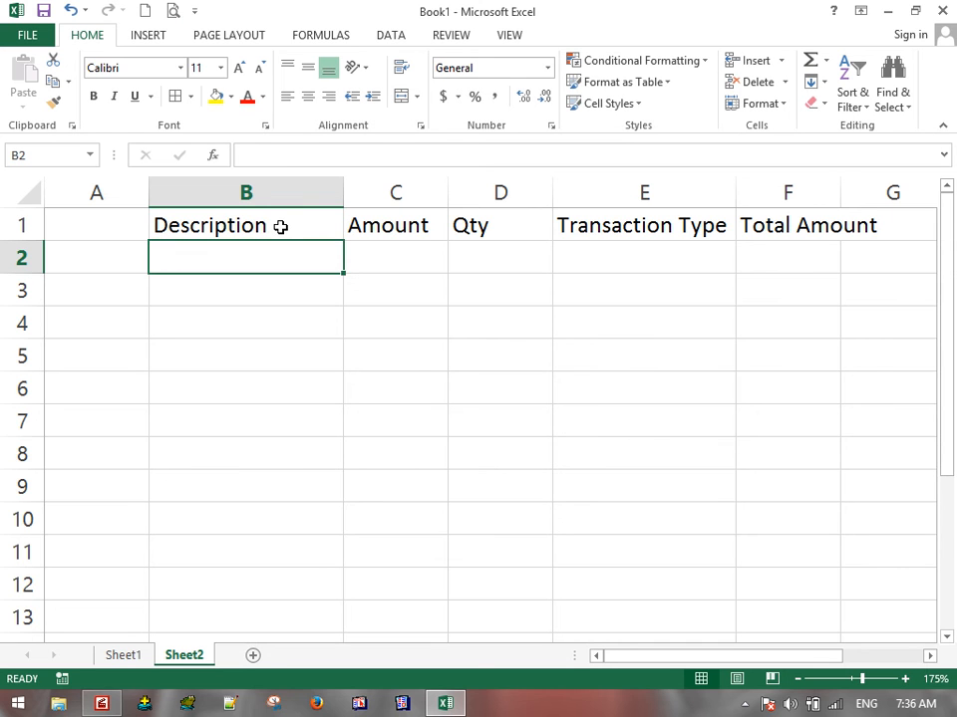
# Step: Delete the Qty column and clear the Total Amount column
pyautogui.click(497, 192)
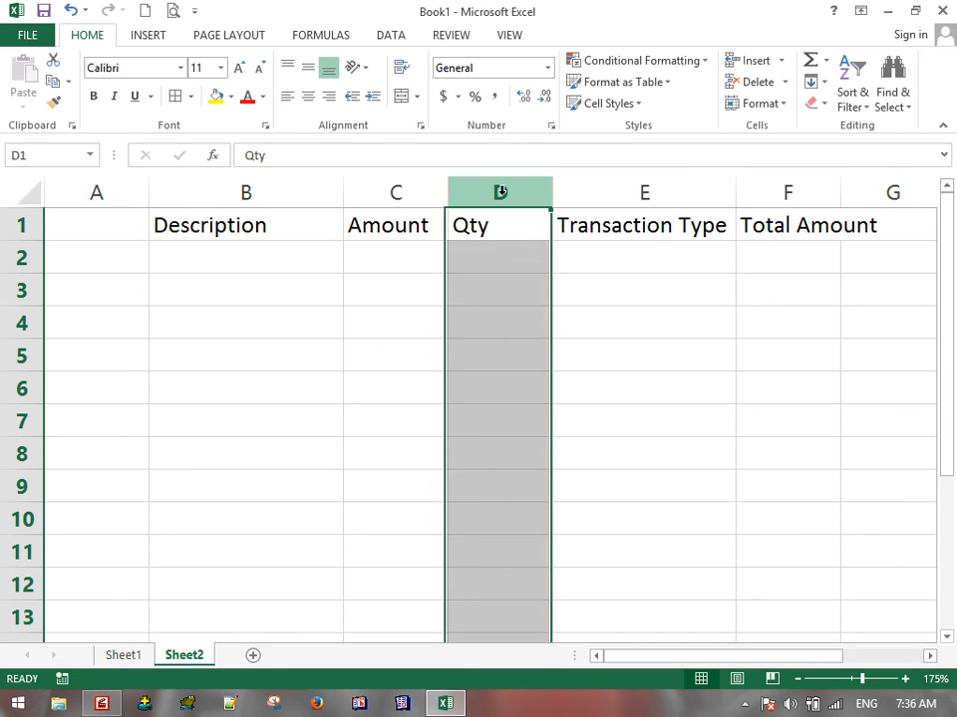
pyautogui.hotkey('ctrl', '-')
pyautogui.click(684, 192)
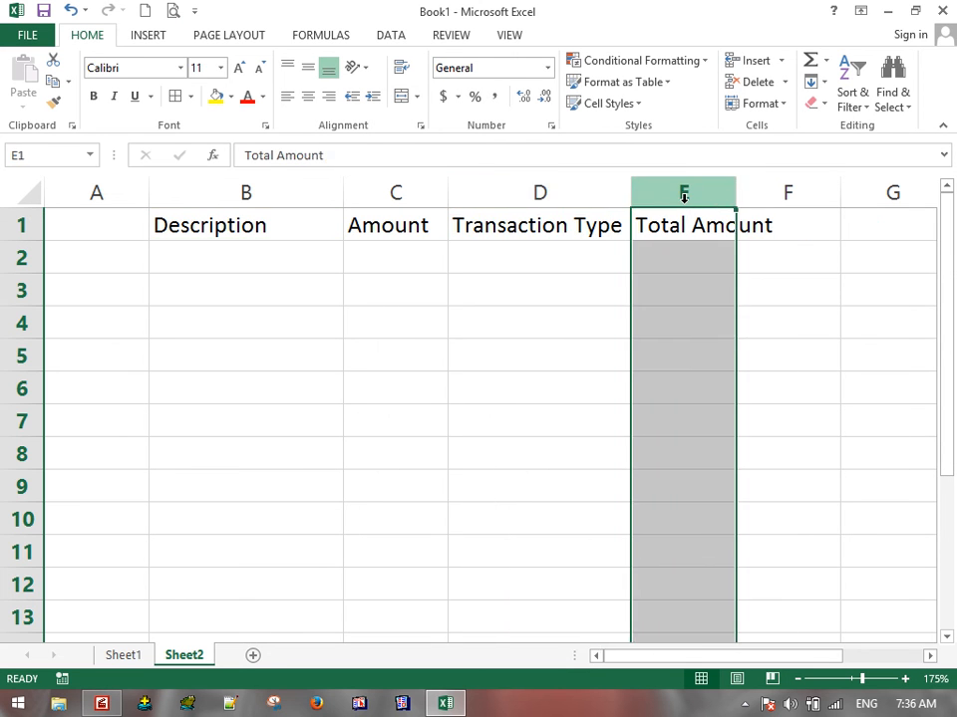
pyautogui.press('Delete')
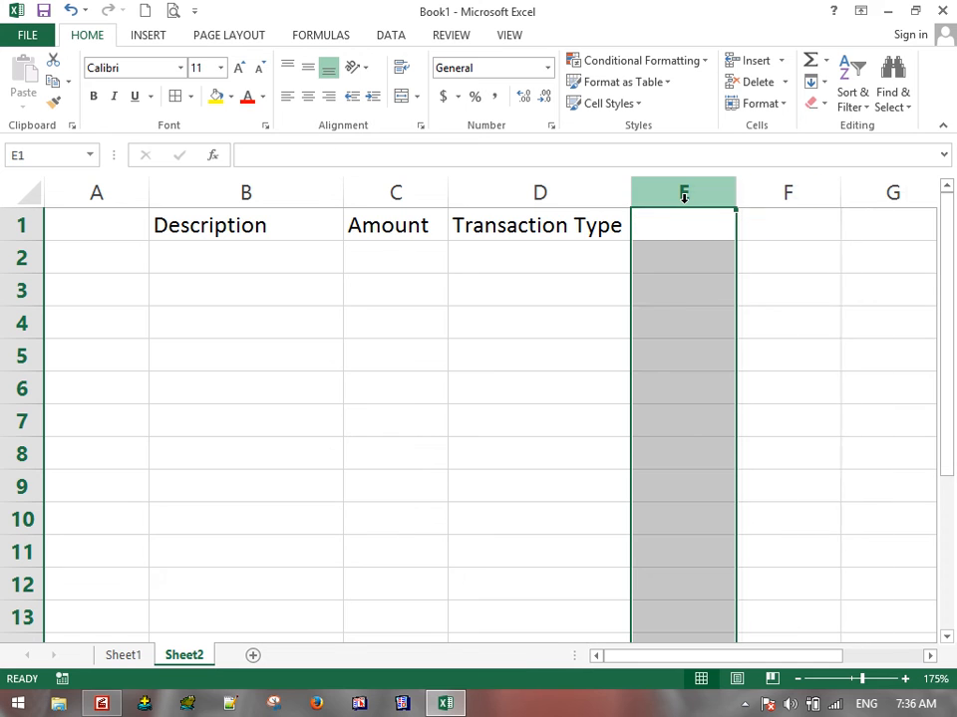
# Step: Widen the Amount column, insert a new column before it and enter the header Date in C1
pyautogui.moveTo(449, 192); pyautogui.dragTo(486, 199)
pyautogui.click(436, 184)
pyautogui.hotkey('ctrl', '+')
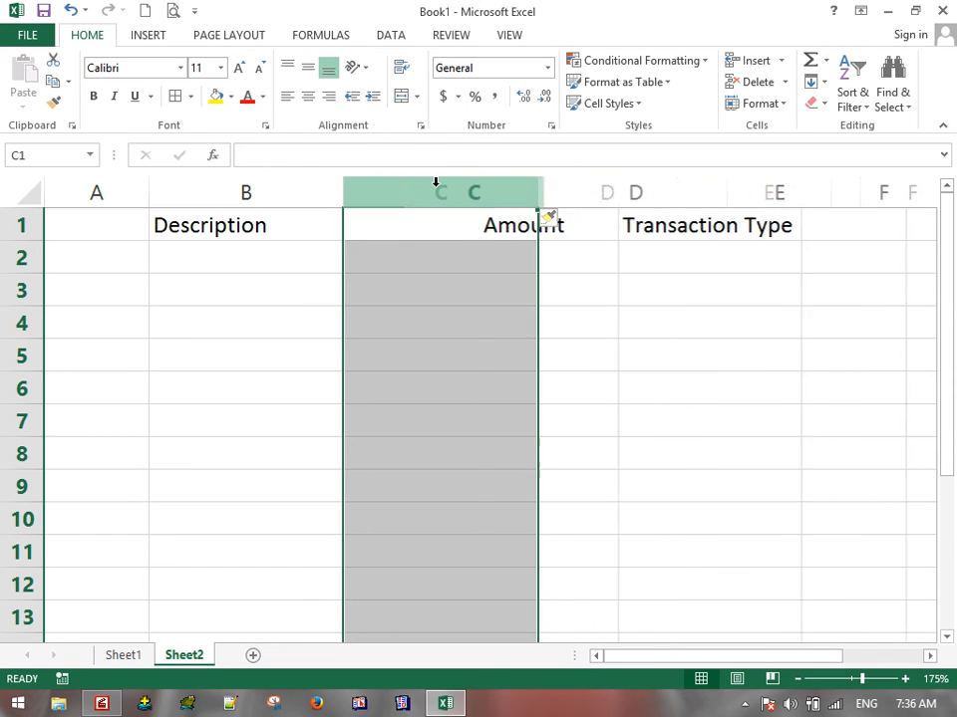
pyautogui.doubleClick(403, 222)
pyautogui.write('Date')
pyautogui.press('Return')
# Step: Fill row 2 with the description Cash, date 2/1/2017, amount 10000 and transaction type Pay
pyautogui.keyDown('ctrl'); pyautogui.scroll(-1, 583, 295); pyautogui.keyUp('ctrl')
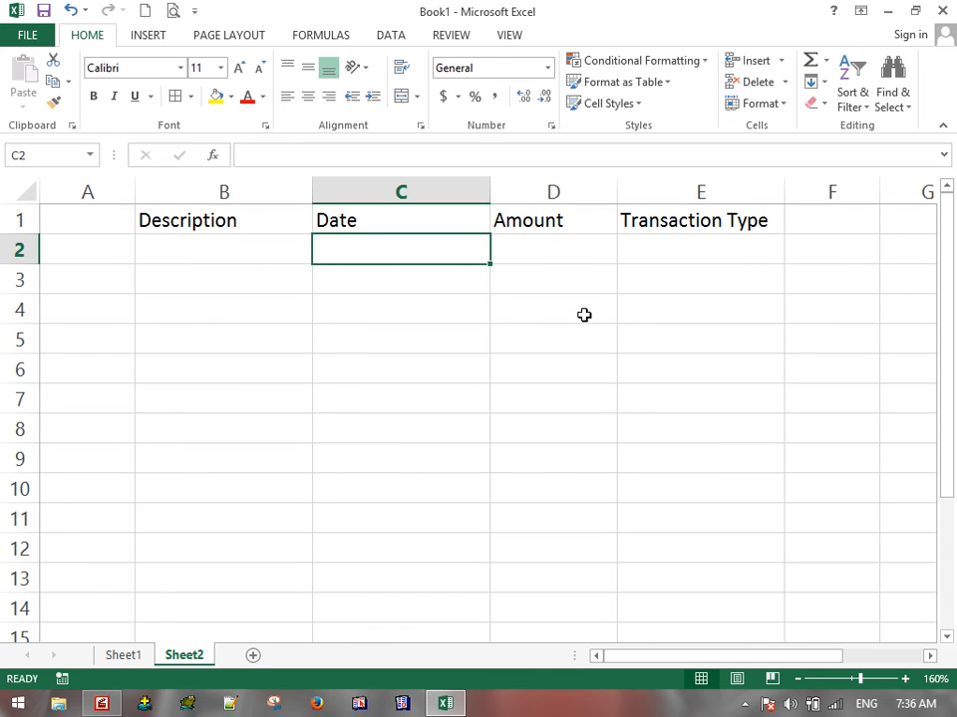
pyautogui.click(250, 249)
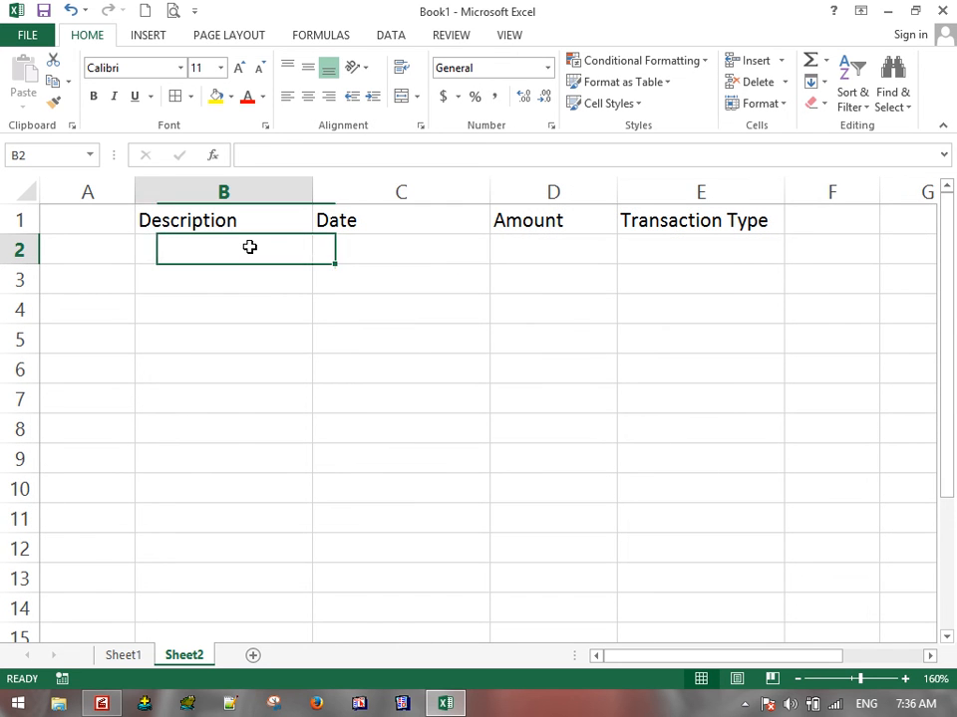
pyautogui.write('Cash')
pyautogui.click(438, 251)
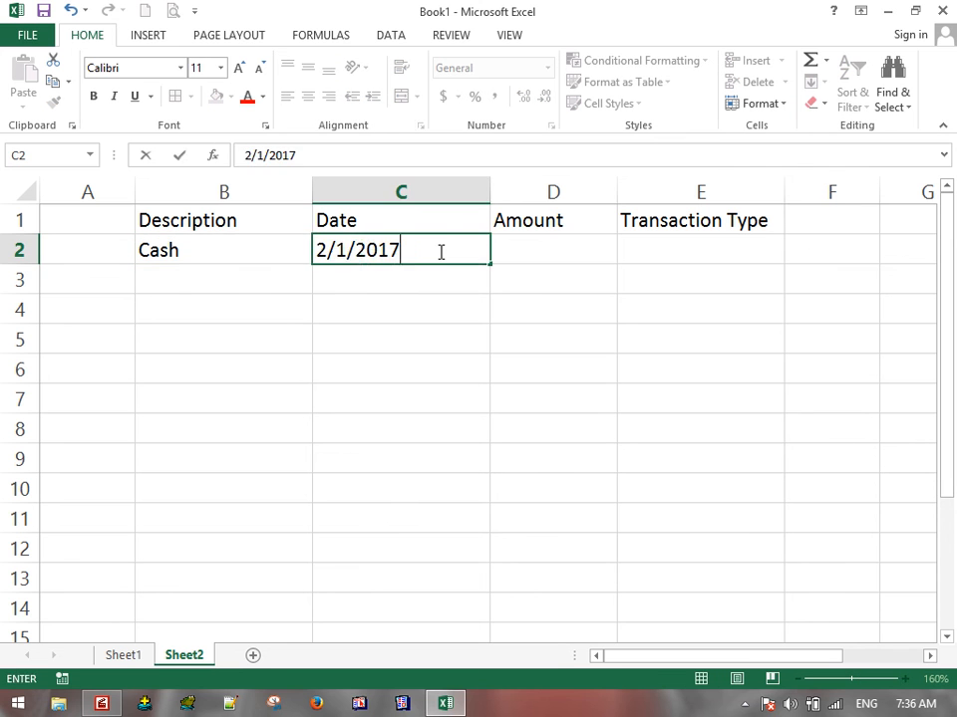
pyautogui.write('2/1/2017')
pyautogui.press('Tab')
pyautogui.write('10000')
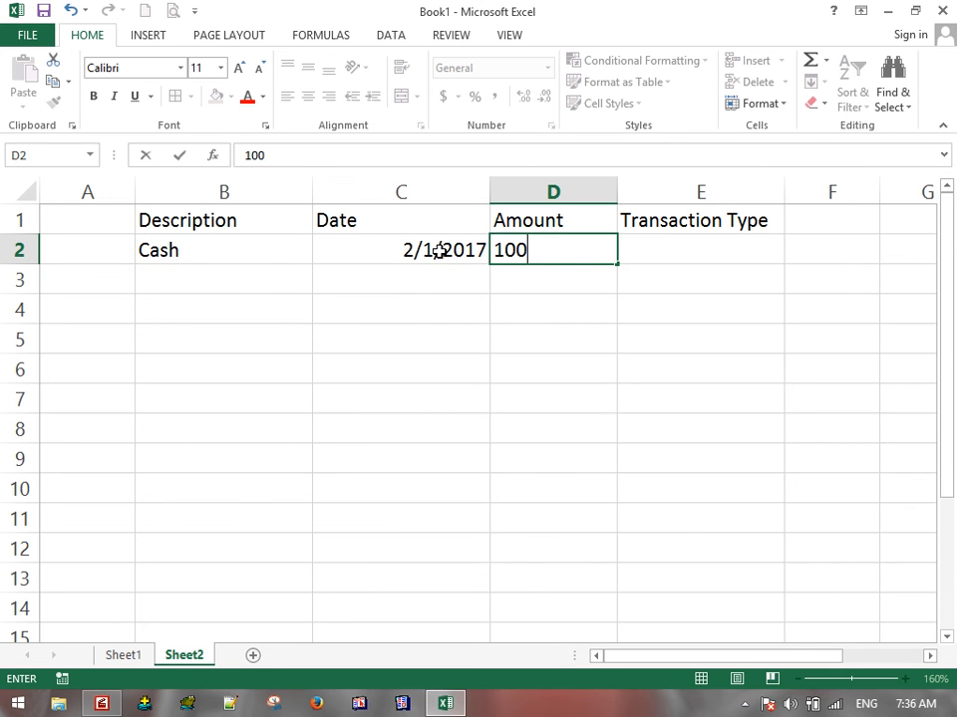
pyautogui.press('Tab')
pyautogui.write('Pay')
pyautogui.press('Return')
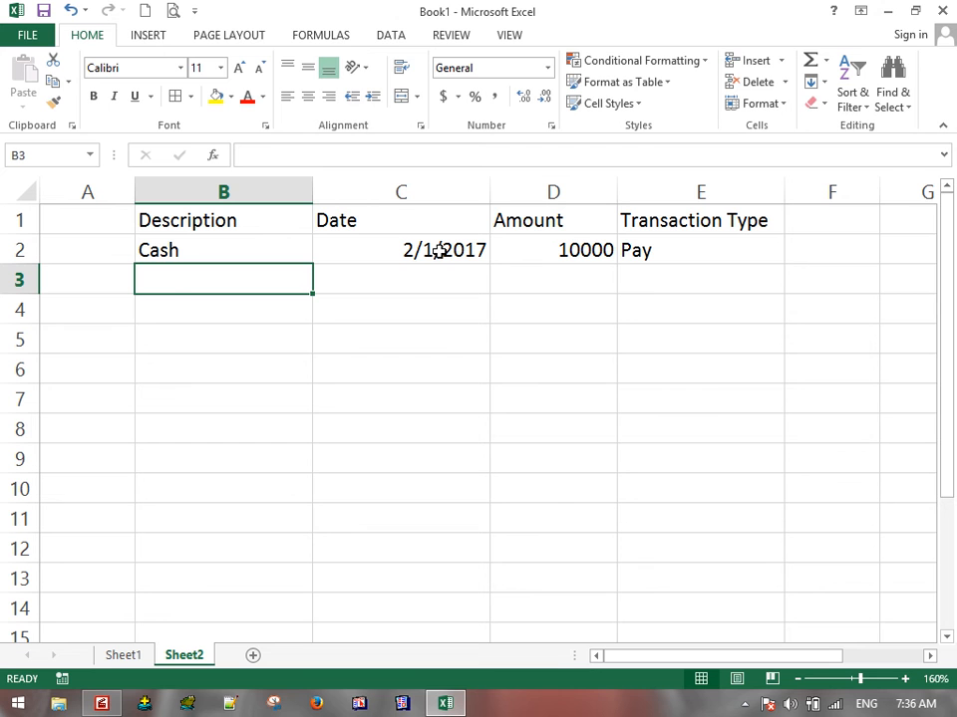
# Step: Fill row 3 with the description Cash, date 2/1/2017, amount 50000 and transaction type Rec
pyautogui.write('Cash')
pyautogui.press('Tab')
pyautogui.write('2/1/2017')
pyautogui.press('Tab')
pyautogui.write('50000')
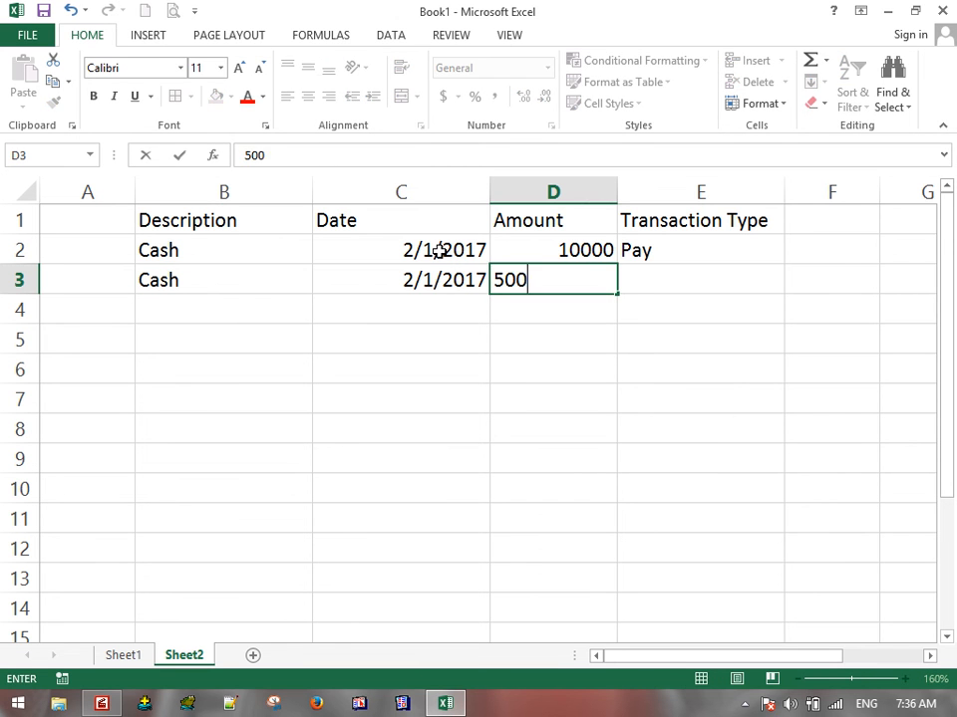
pyautogui.press('Tab')
pyautogui.write('Rec')
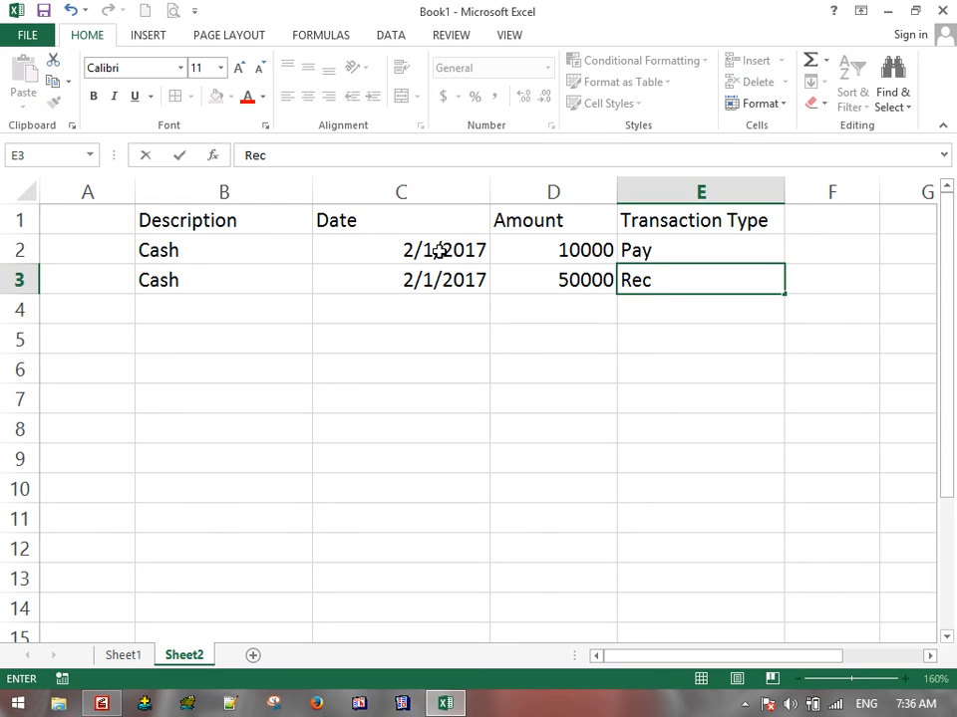
pyautogui.press('Return')
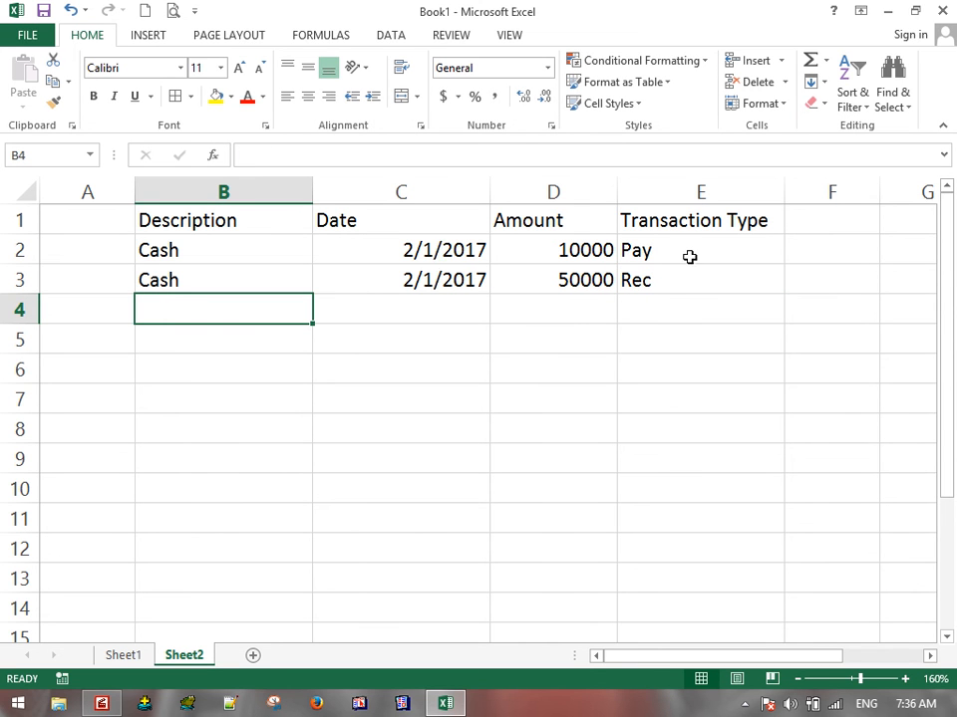
# Step: Copy the Pay and Rec entries in E2:E3 into E4:E5
pyautogui.moveTo(686, 260); pyautogui.dragTo(713, 476)
pyautogui.hotkey('ctrl', 'c')
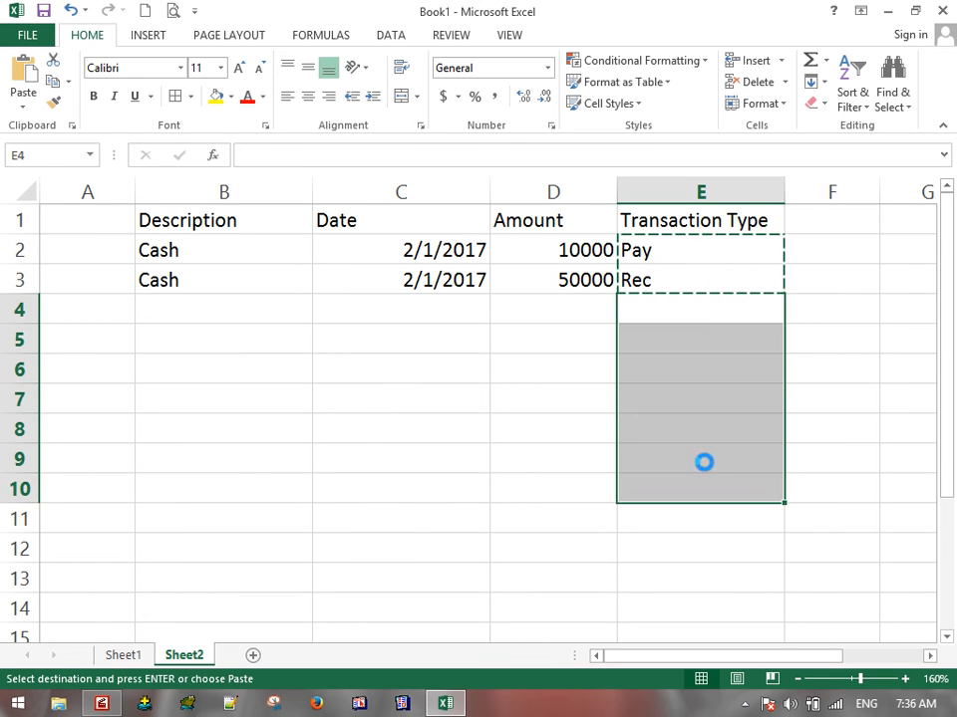
pyautogui.hotkey('ctrl', 'v')
# Step: Copy the four transaction types in E2:E5 into E6:E9
pyautogui.moveTo(691, 251); pyautogui.dragTo(690, 333)
pyautogui.hotkey('ctrl', 'c')
pyautogui.click(677, 370)
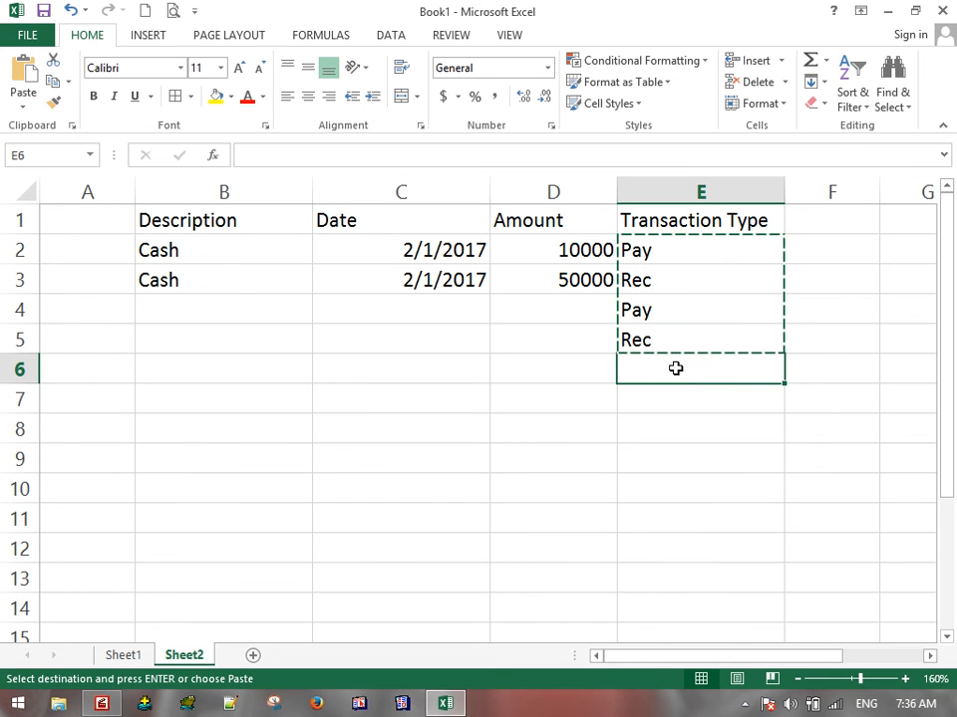
pyautogui.press('Return')
# Step: Enter the descriptions Bills in B4 and Electri in B5
pyautogui.click(265, 303)
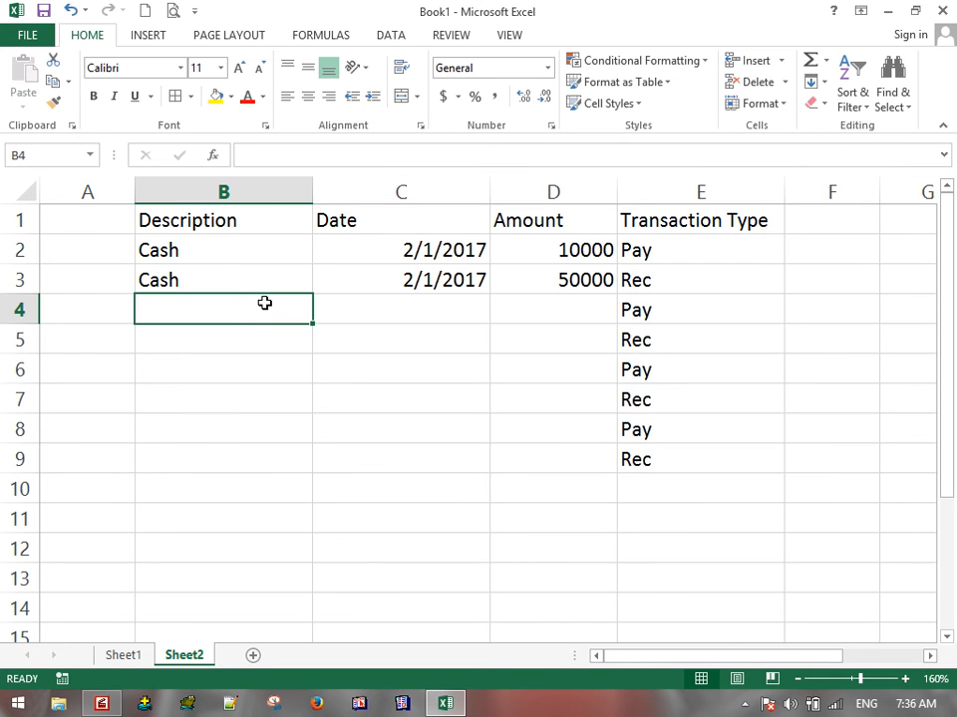
pyautogui.write('Bill')
pyautogui.press('BackSpace')
pyautogui.press('BackSpace')
pyautogui.press('BackSpace')
pyautogui.press('BackSpace')
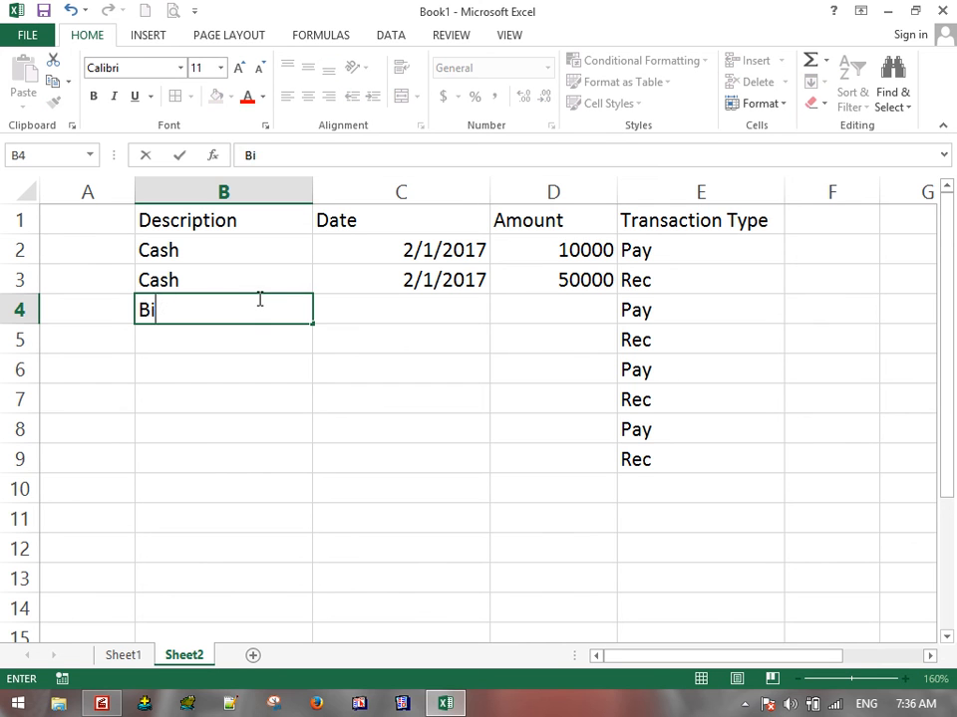
pyautogui.write('Bills')
pyautogui.press('Return')
pyautogui.write('Electri')
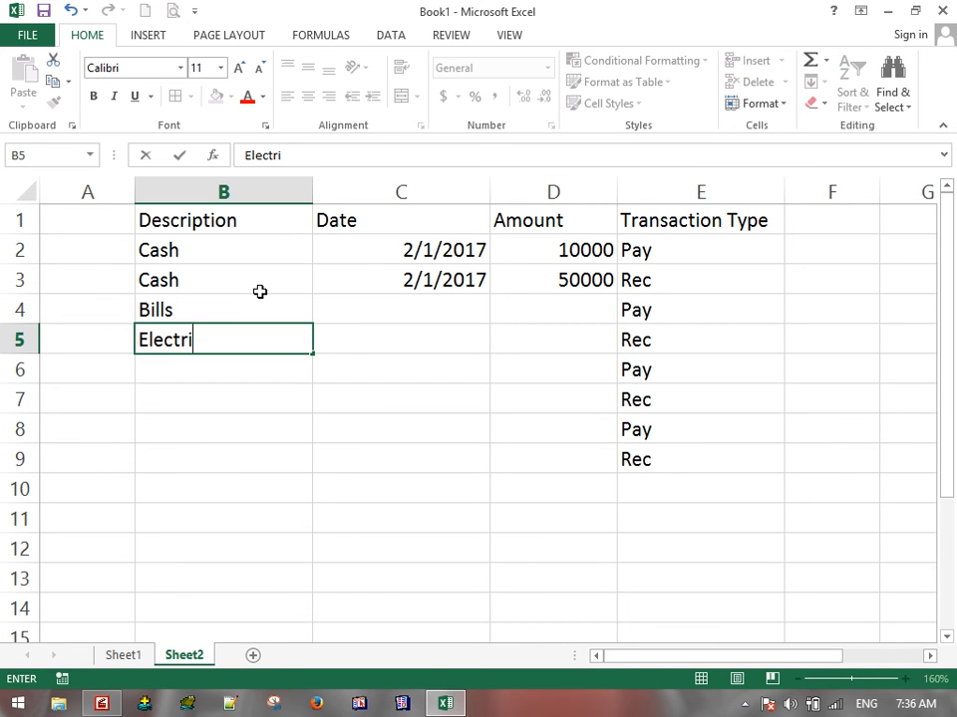
pyautogui.press('Return')
# Step: Enter the descriptions Other, Fee, Salary and English Language in B6 through B9
pyautogui.write('Other')
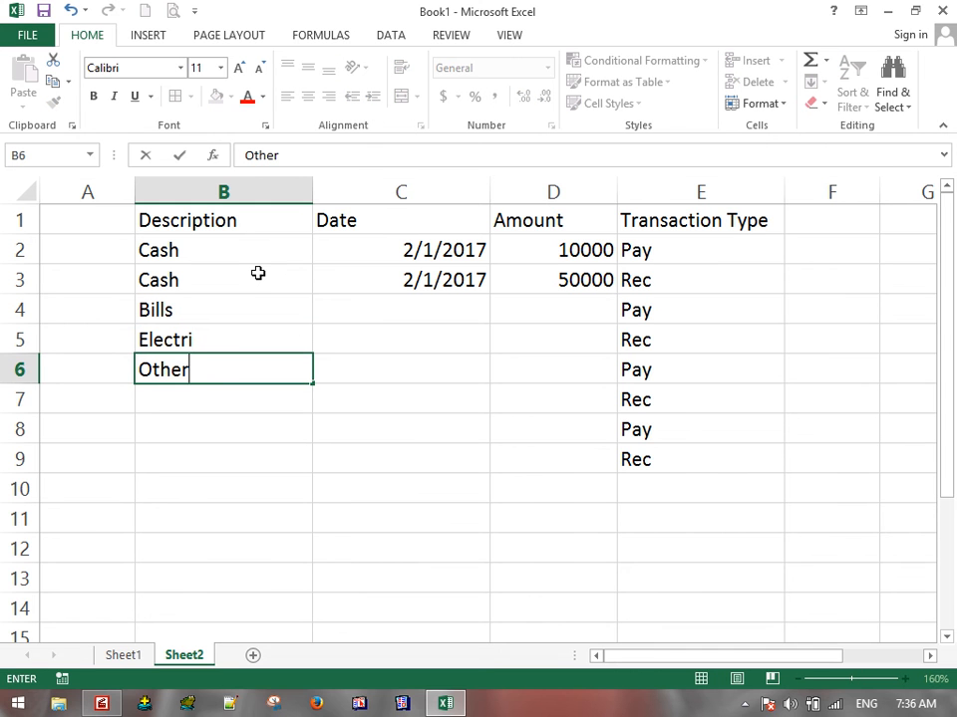
pyautogui.press('Return')
pyautogui.write('Fee')
pyautogui.press('Return')
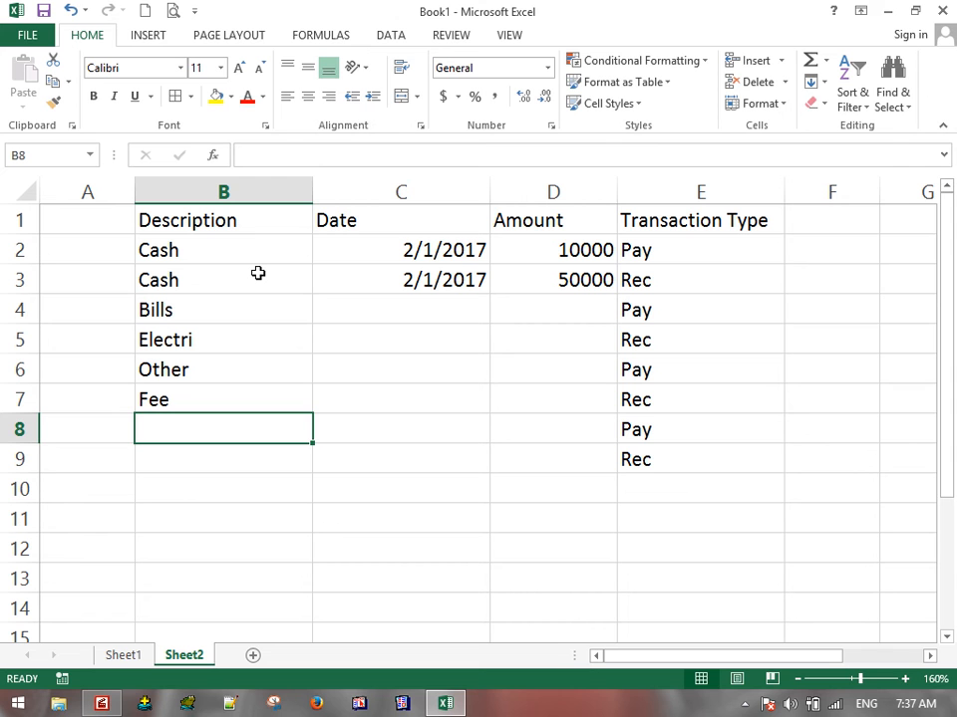
pyautogui.write('Salary')
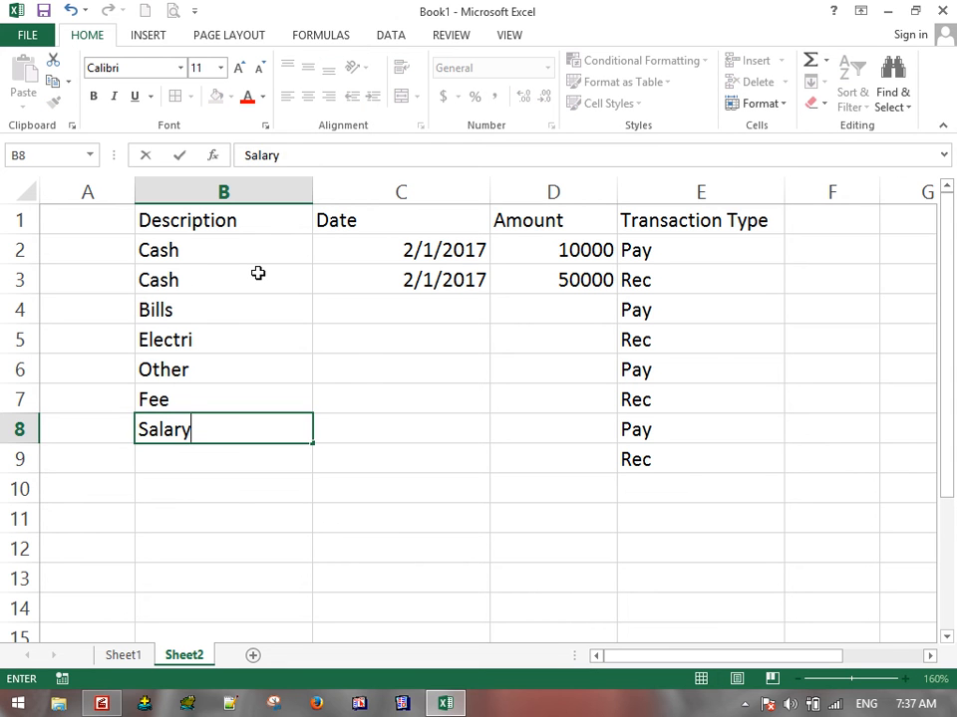
pyautogui.press('Return')
pyautogui.write('English Language')
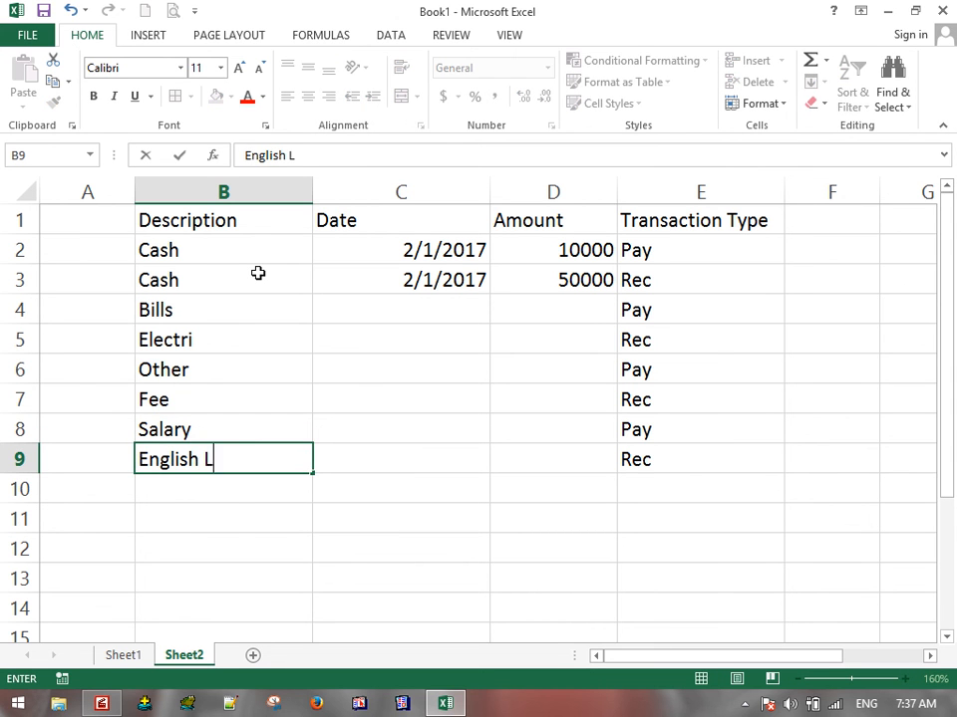
pyautogui.press('Return')
# Step: Fill the dates in C2:C3 and the amount series in D2:D3 down to row 9
pyautogui.moveTo(432, 249); pyautogui.dragTo(437, 273)
pyautogui.moveTo(488, 295); pyautogui.dragTo(480, 465)
pyautogui.moveTo(583, 251); pyautogui.dragTo(598, 281)
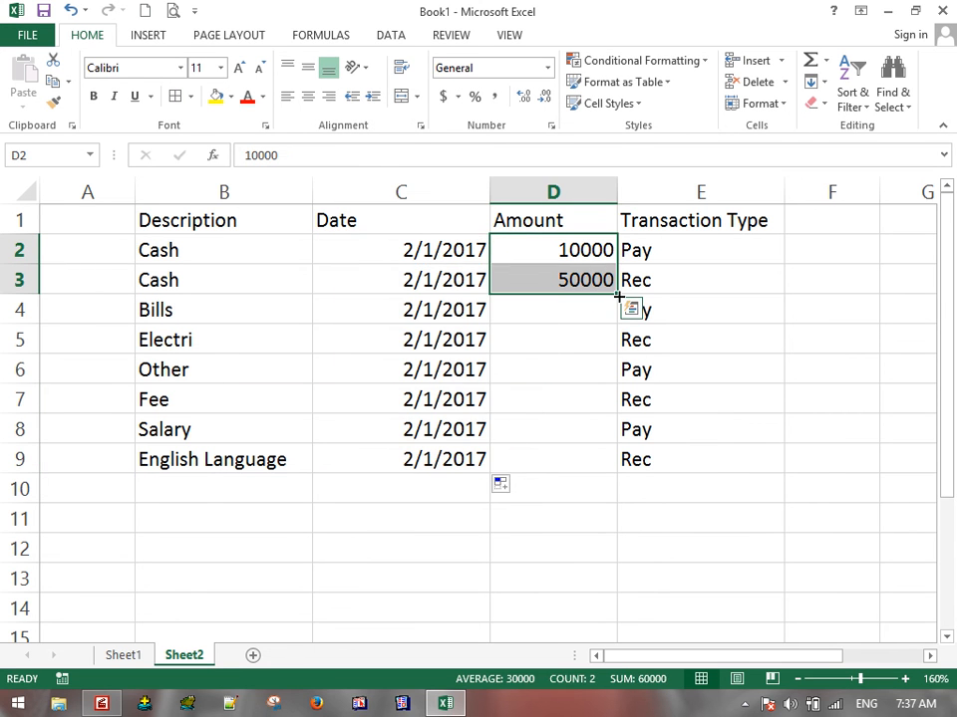
pyautogui.doubleClick(619, 297)
pyautogui.click(787, 384)
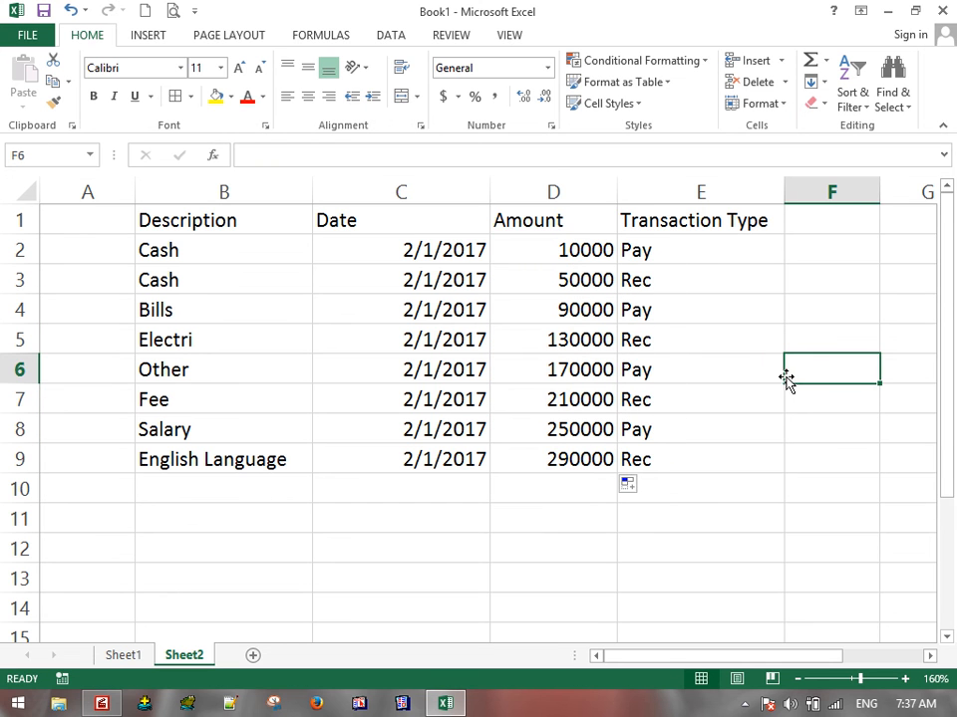
pyautogui.keyDown('ctrl'); pyautogui.scroll(-1, 641, 369); pyautogui.keyUp('ctrl')
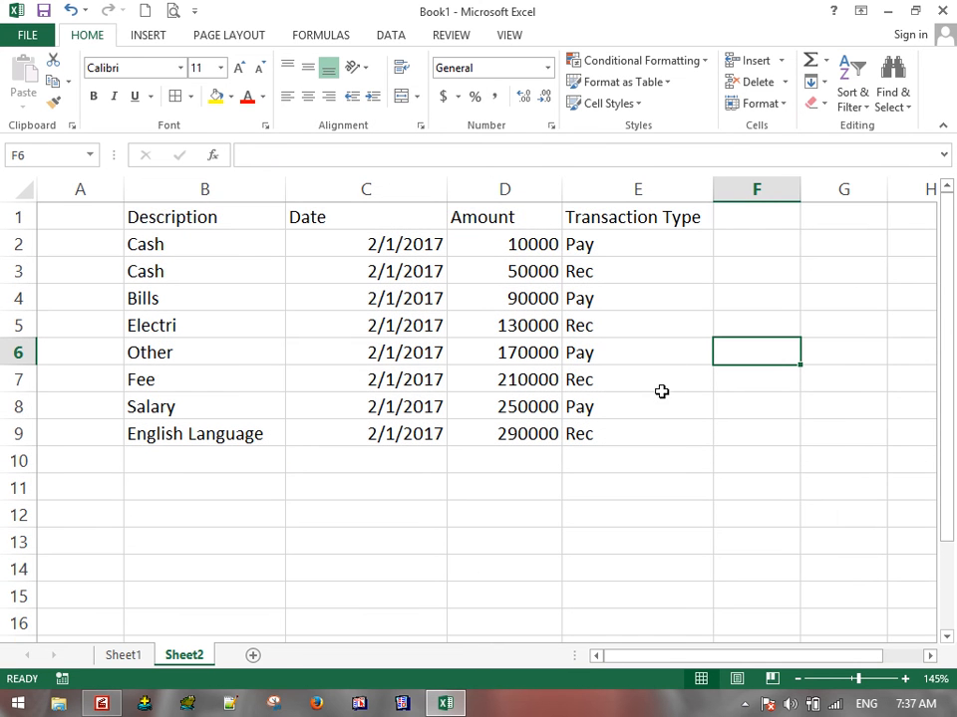
# Step: Enter the label Total Receive in C12
pyautogui.click(337, 512)
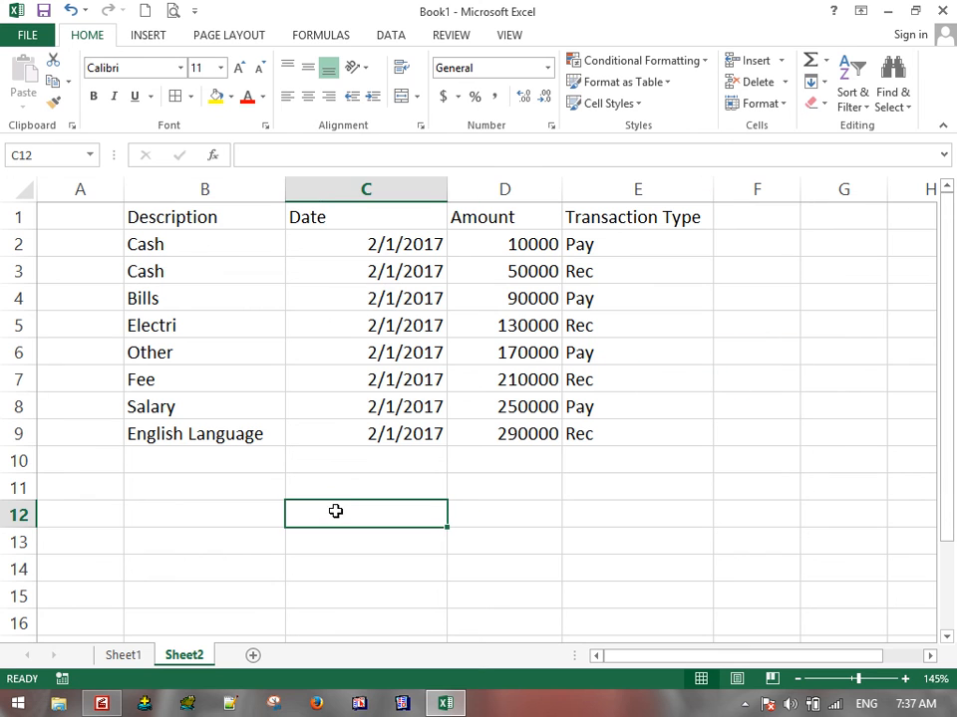
pyautogui.write('Total')
pyautogui.press('Tab')
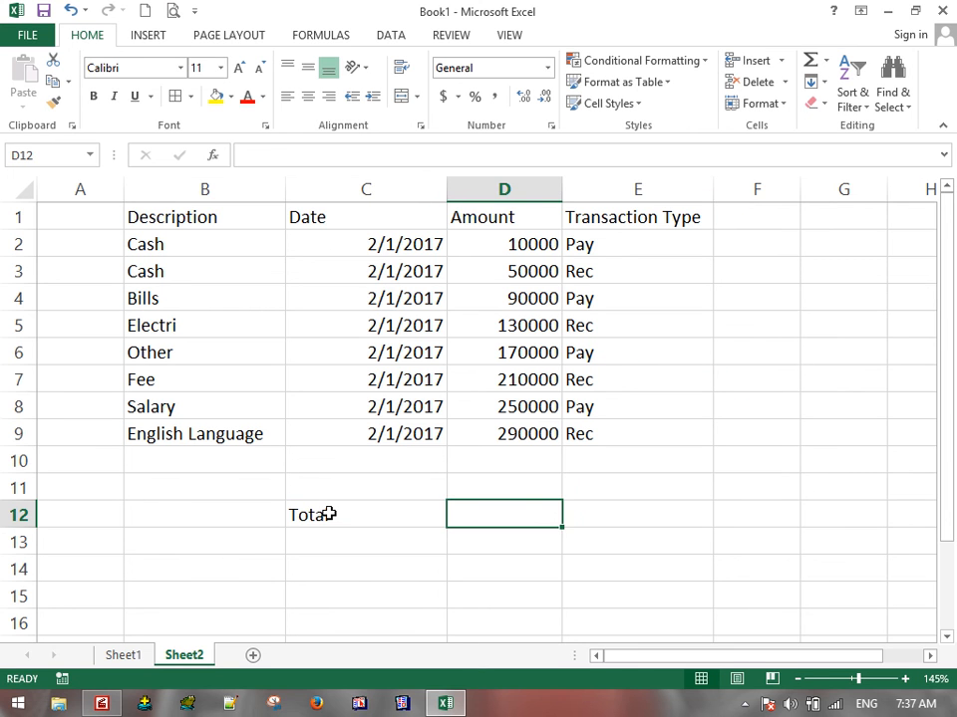
pyautogui.click(328, 514)
pyautogui.doubleClick(330, 518)
pyautogui.write('Receive')
pyautogui.press('Tab')
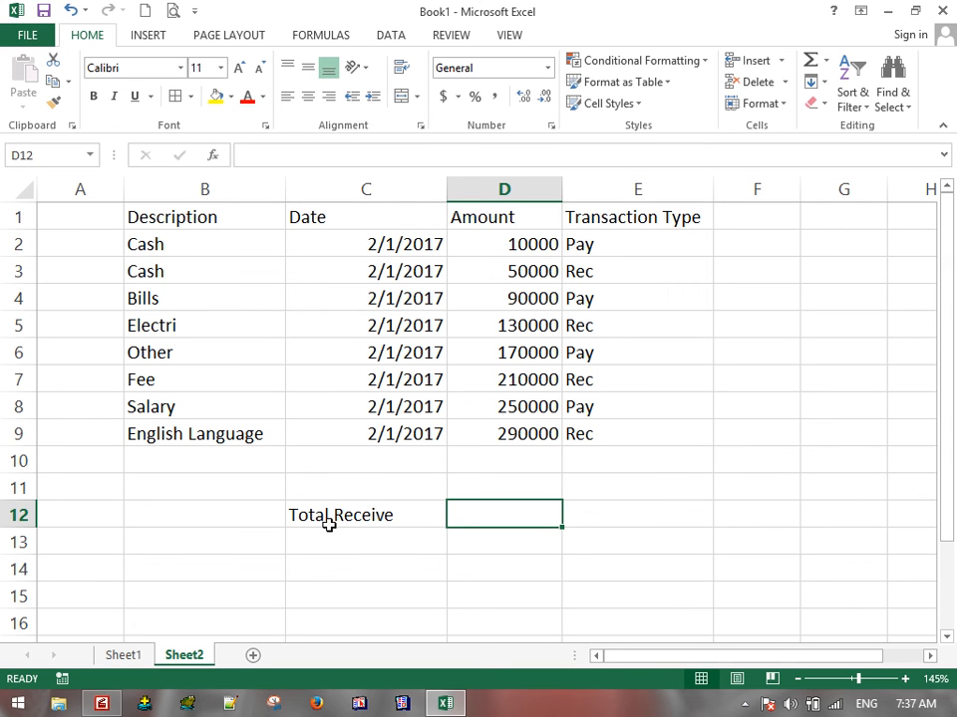
# Step: Sum the received amounts in D12 with SUMIF, using range E2:E9, criterion "Rec" and sum range D2:D9
pyautogui.write('=sumif(')
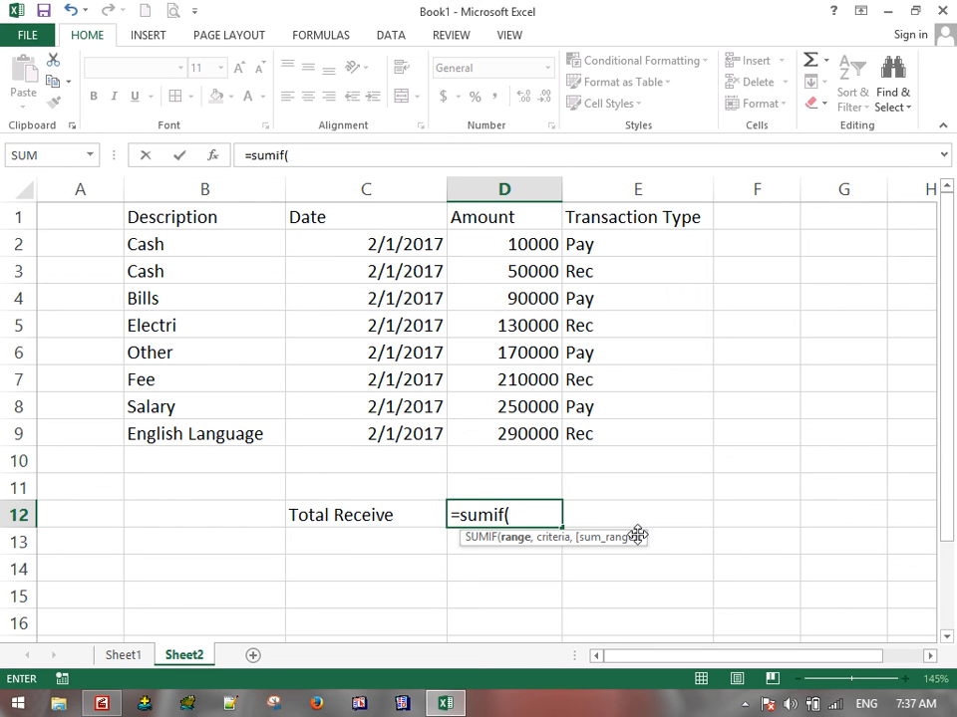
pyautogui.moveTo(187, 240); pyautogui.dragTo(258, 433)
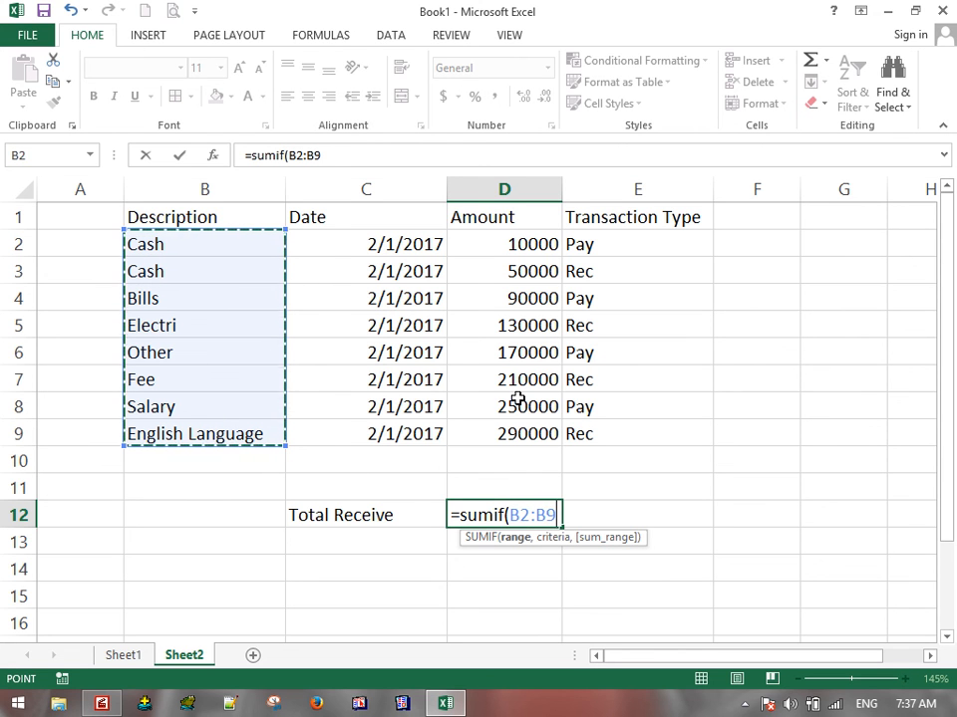
pyautogui.moveTo(613, 244); pyautogui.dragTo(636, 428)
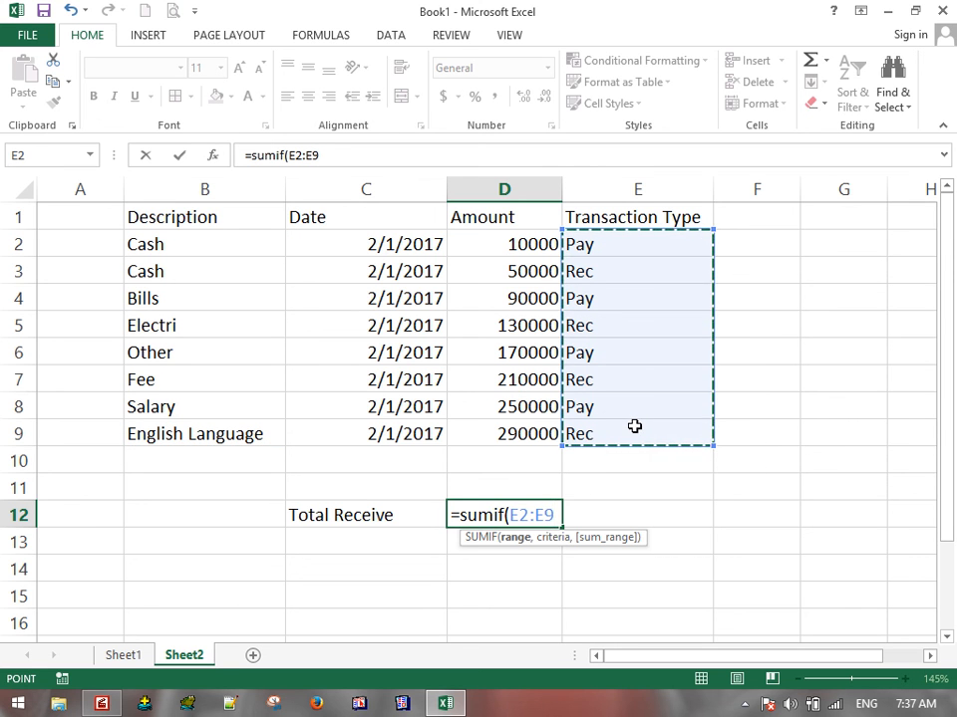
pyautogui.write('"')
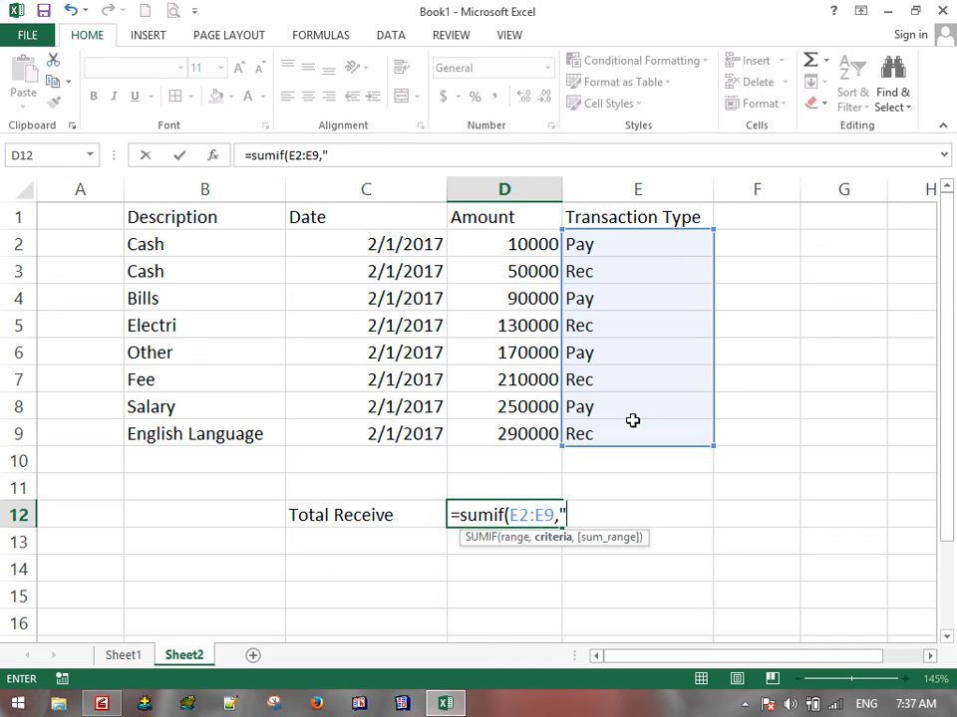
pyautogui.write('Rec",')
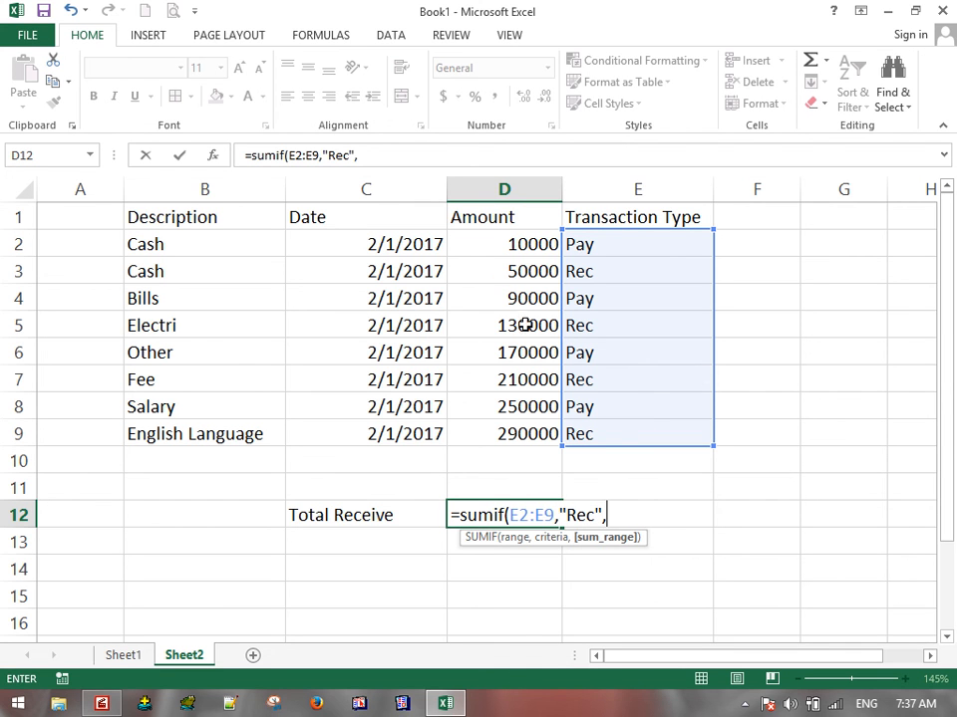
pyautogui.moveTo(509, 247); pyautogui.dragTo(542, 427)
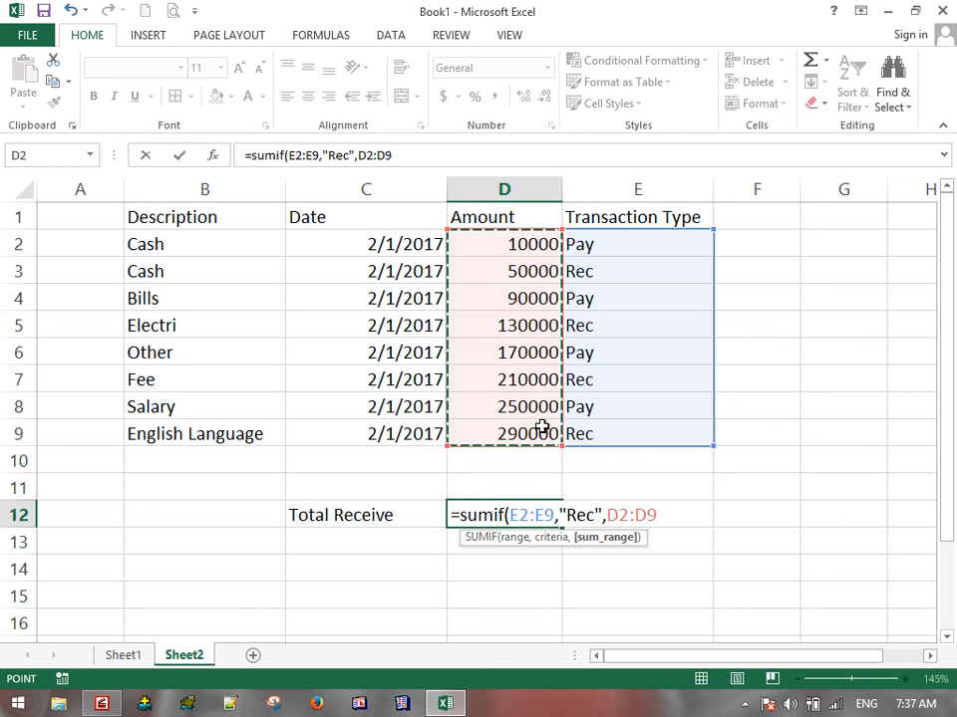
pyautogui.press('Return')
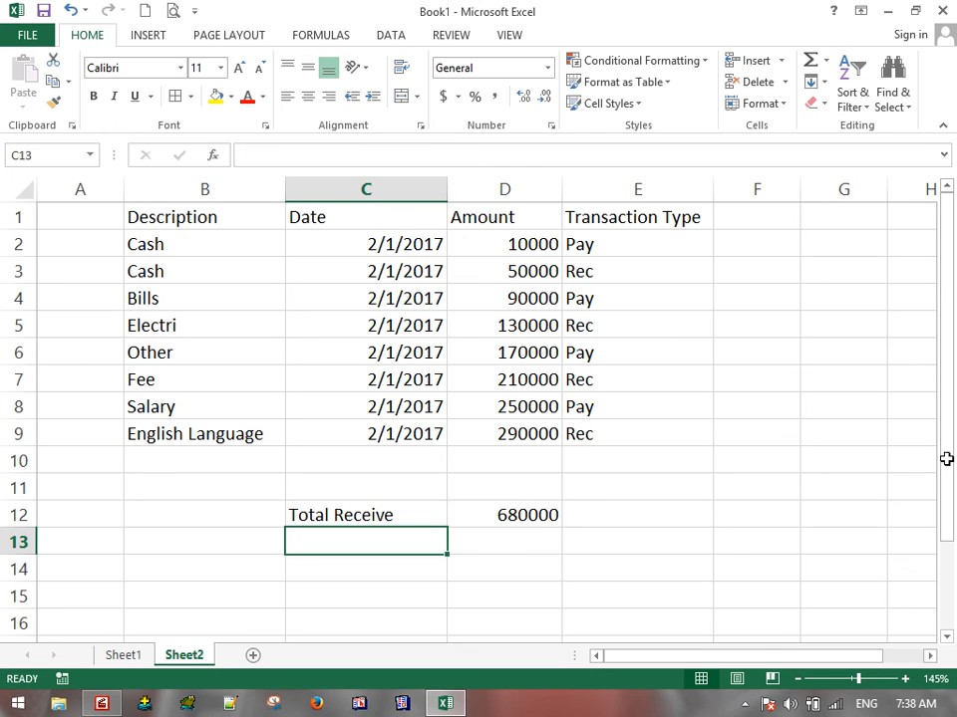
# Step: Cross-check the received total with the formula =D3+D5+D7+D9 in E13, and clear that cell after comparing
pyautogui.click(657, 554)
pyautogui.write('=')
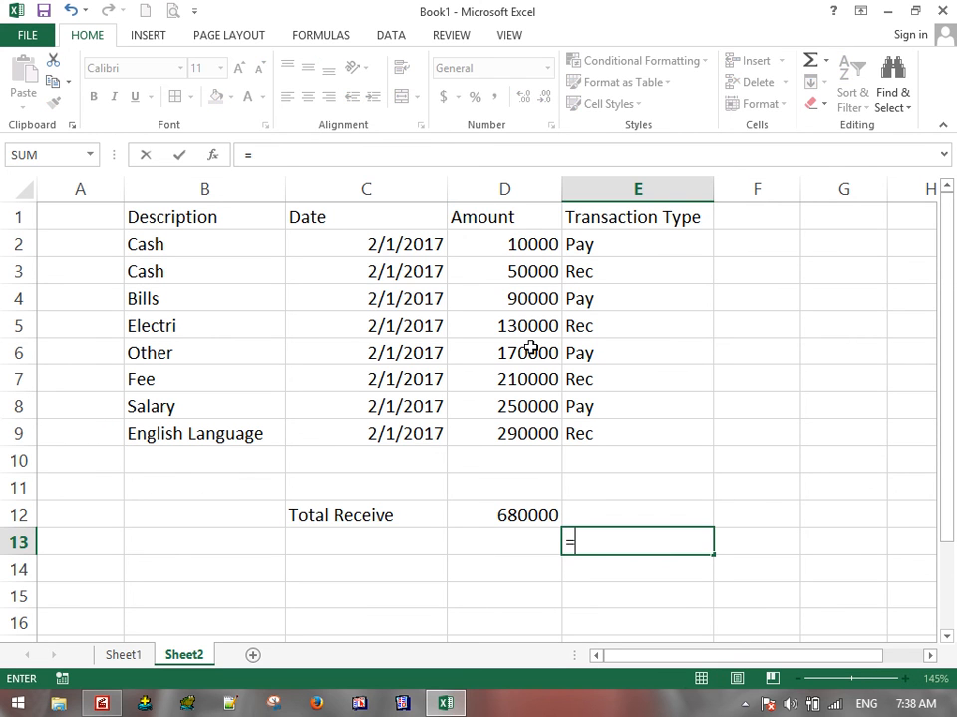
pyautogui.click(533, 264)
pyautogui.write('+')
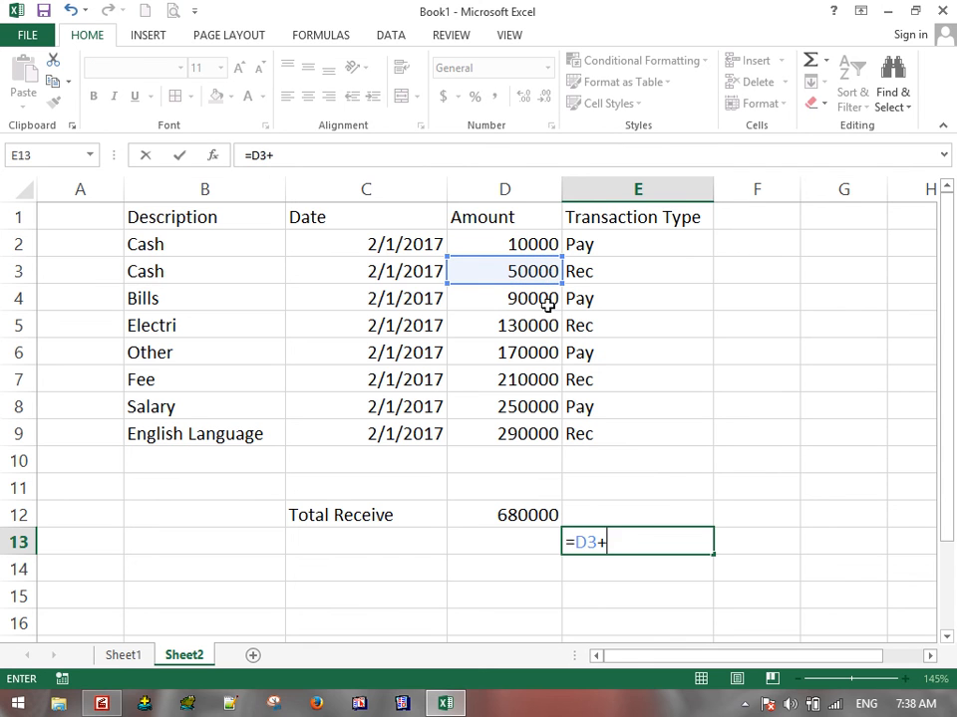
pyautogui.click(535, 331)
pyautogui.write('+')
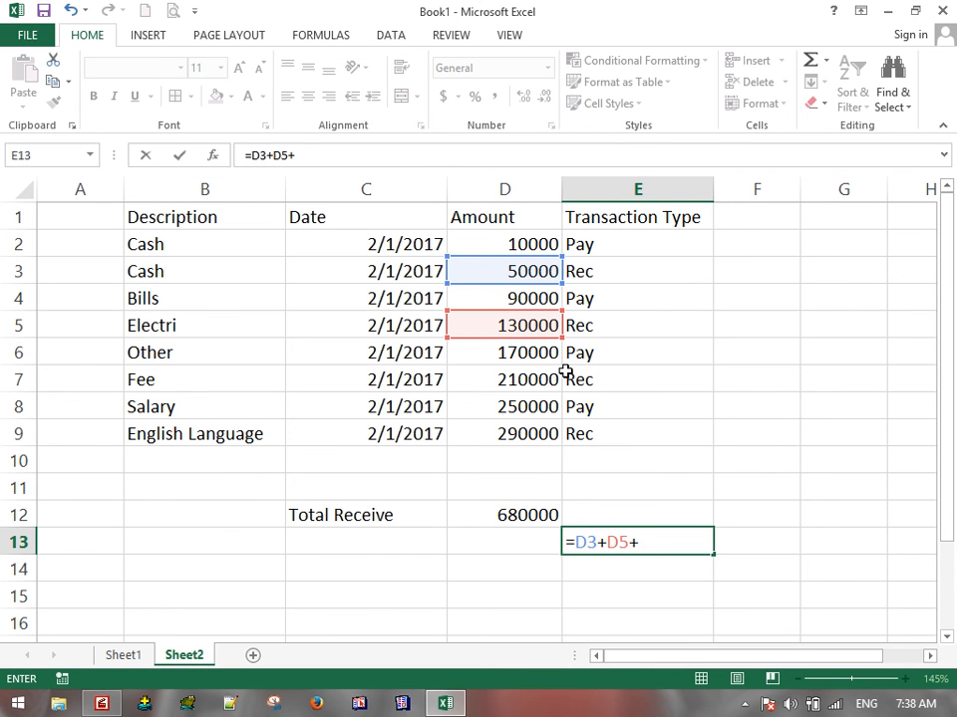
pyautogui.click(536, 382)
pyautogui.write('+')
pyautogui.click(531, 431)
pyautogui.press('Return')
pyautogui.click(669, 542)
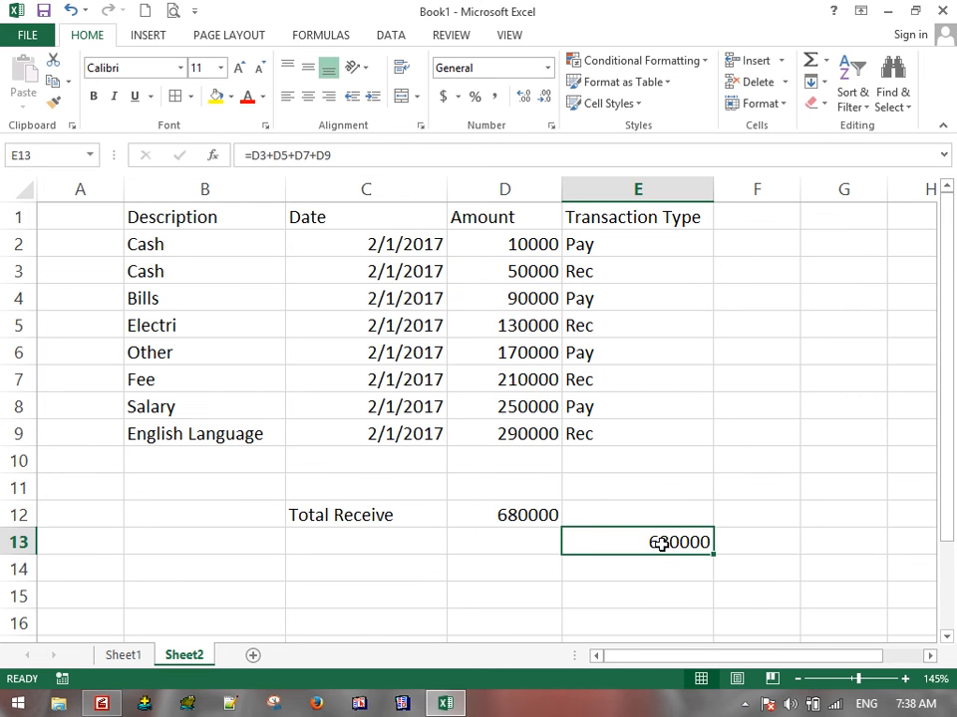
pyautogui.click(499, 508)
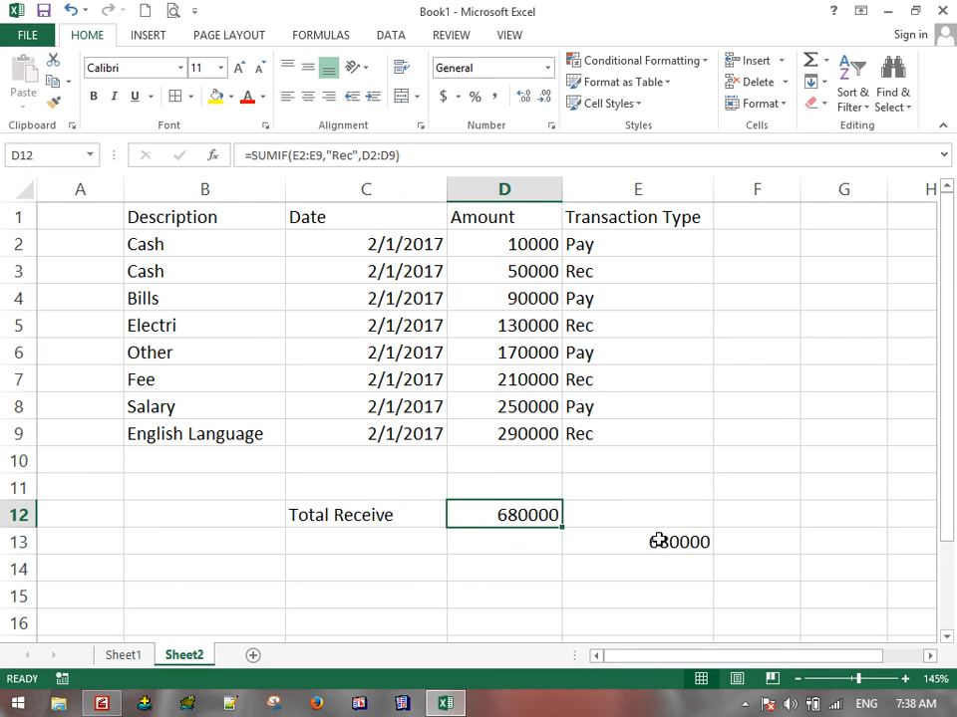
pyautogui.click(659, 542)
pyautogui.press('Delete')
# Step: Replace the contents of C12 and D12 with the headers Transaction Type and Total Amount
pyautogui.click(385, 515)
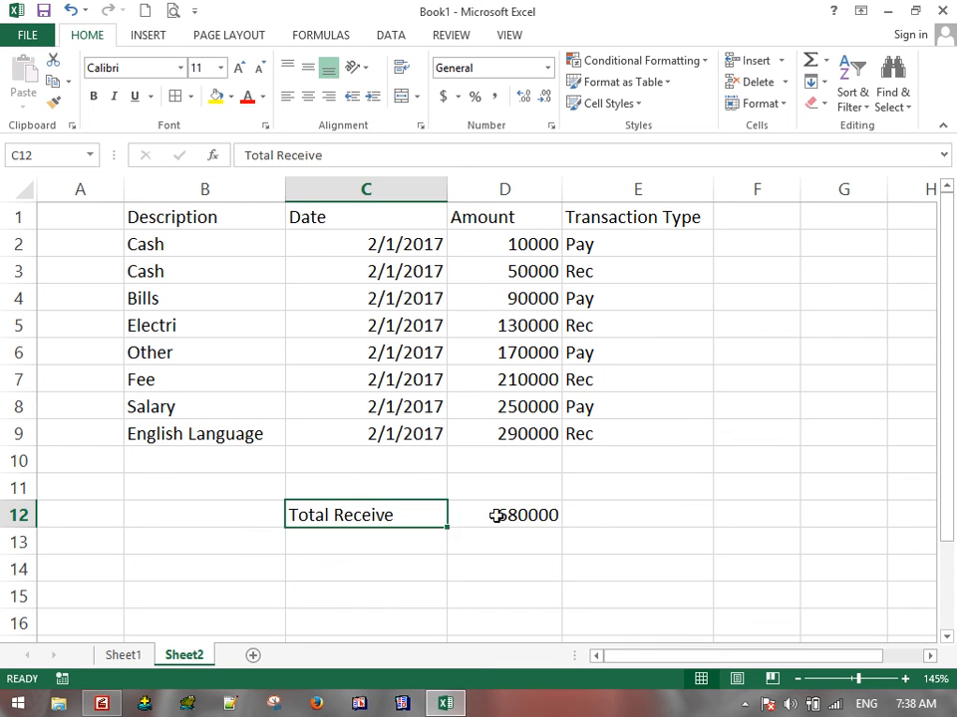
pyautogui.write('Tran')
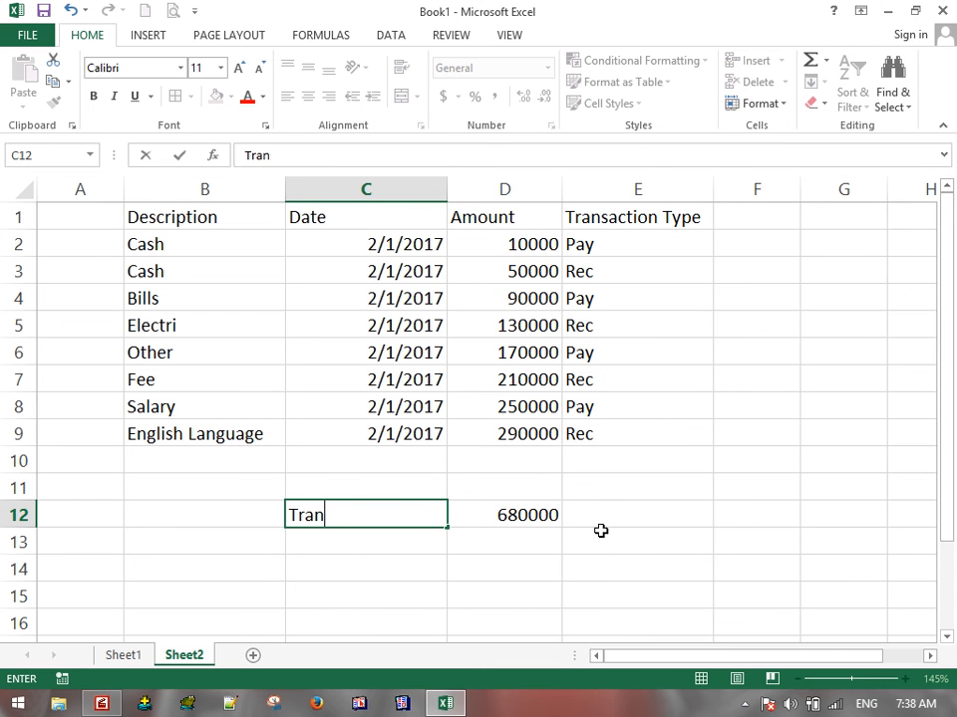
pyautogui.write('saction Type')
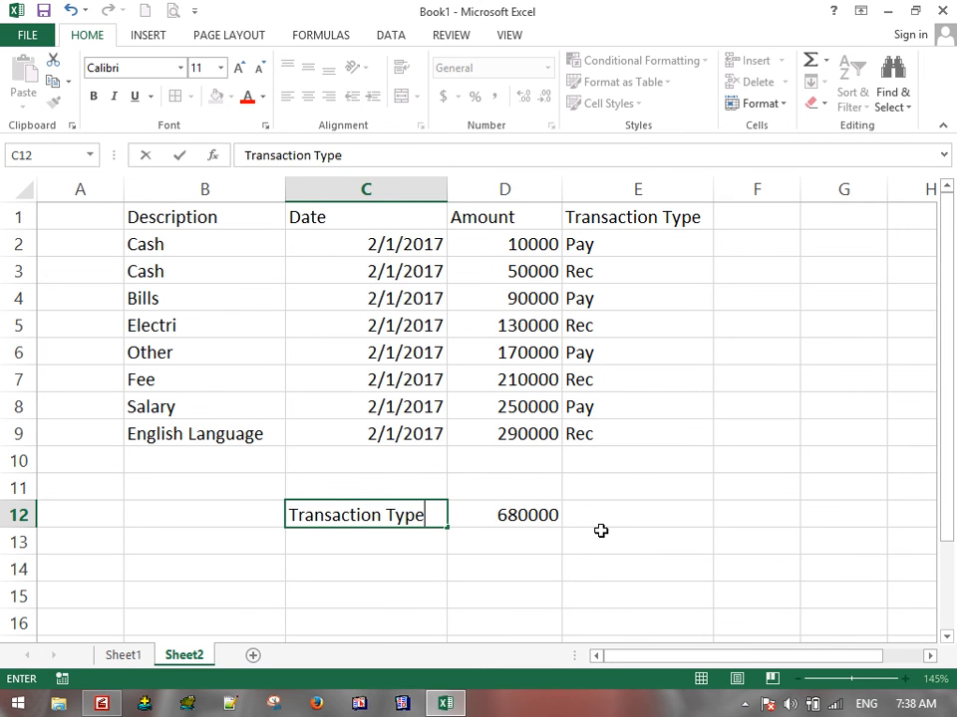
pyautogui.press('Tab')
pyautogui.write('Total Amount')
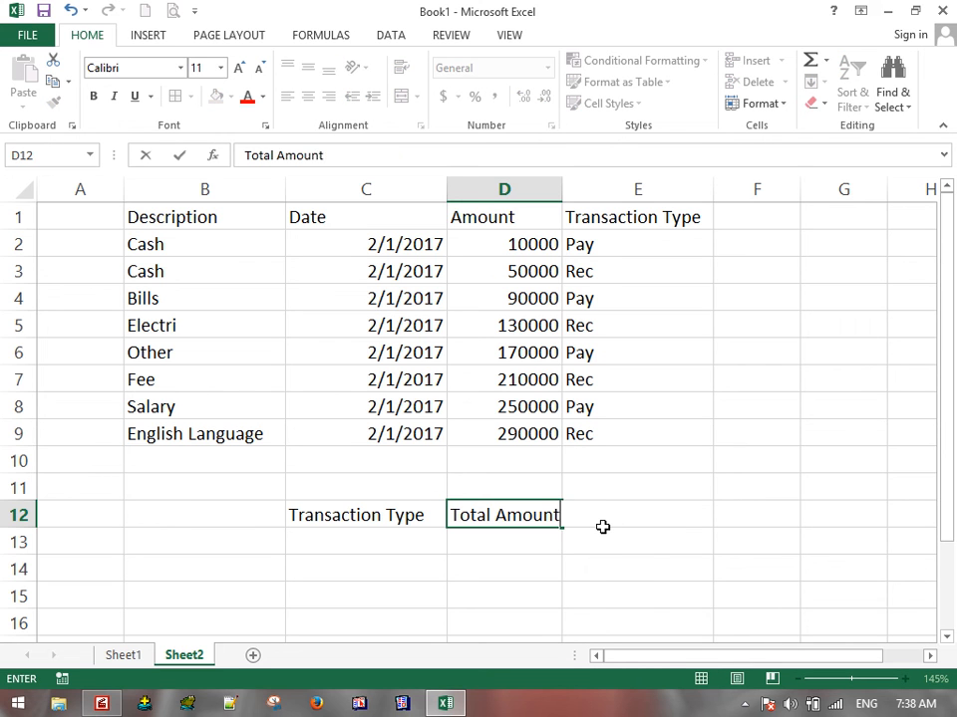
pyautogui.press('Return')
# Step: Enter a SUMIF formula in D13 with range E2:E9, criterion cell C13 and sum range D2:D9
pyautogui.press('Right')
pyautogui.write('=')
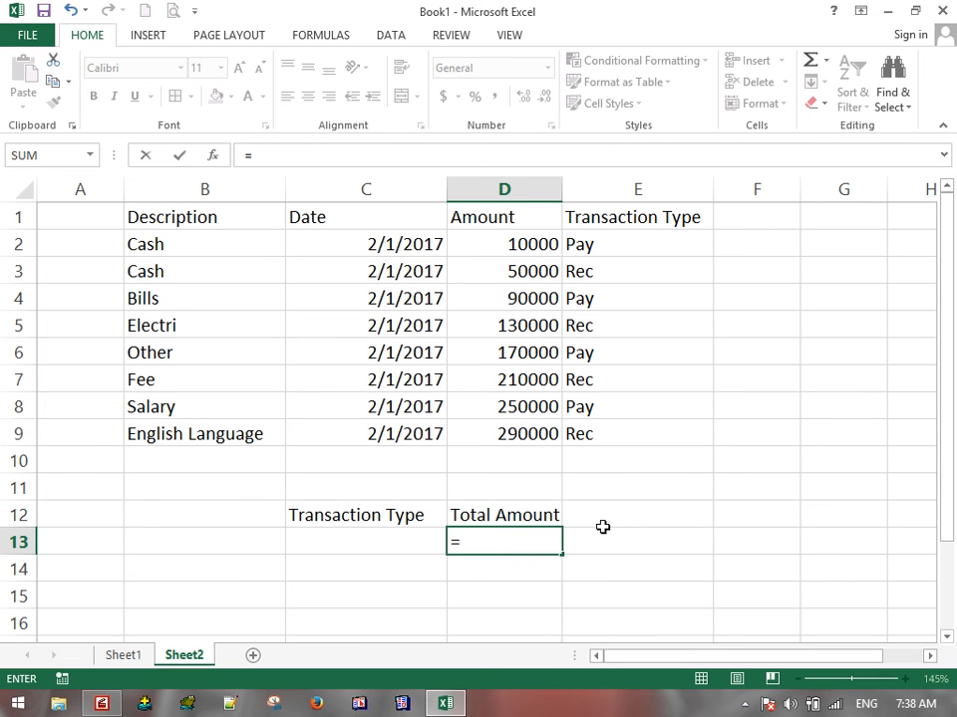
pyautogui.write('Sumif(')
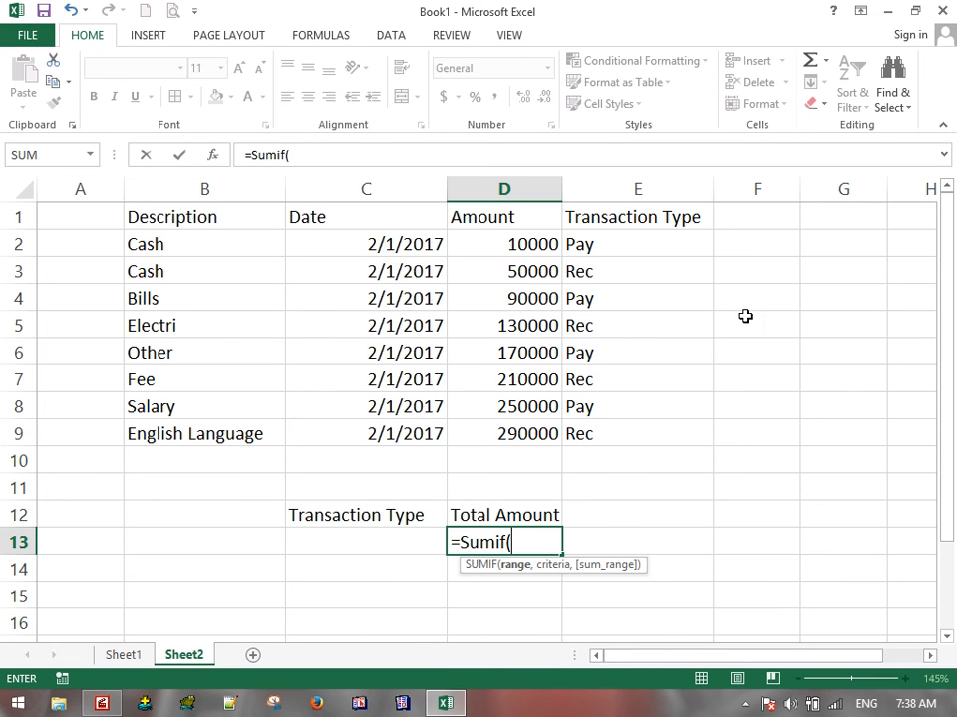
pyautogui.moveTo(617, 248); pyautogui.dragTo(640, 430)
pyautogui.write(',')
pyautogui.click(396, 539)
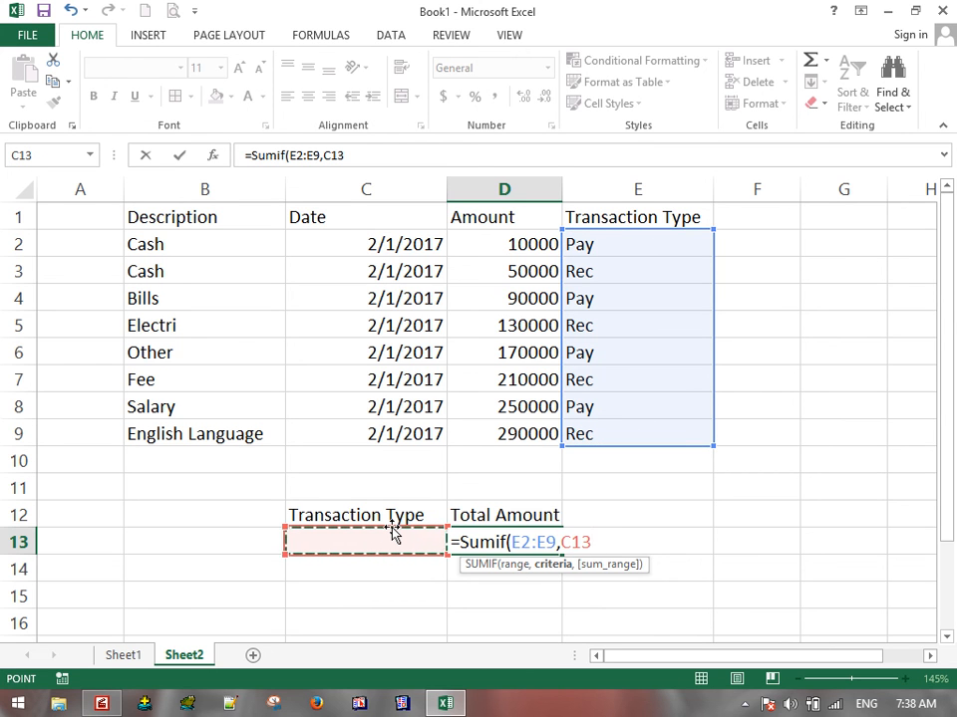
pyautogui.write(',')
pyautogui.moveTo(507, 249); pyautogui.dragTo(523, 417)
pyautogui.press('Return')
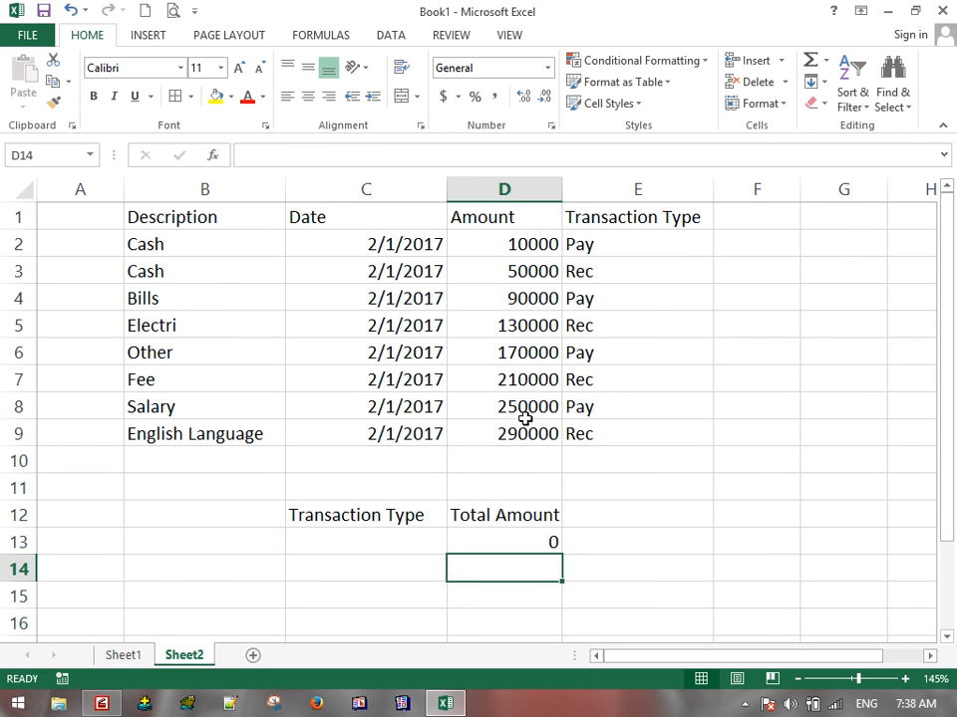
# Step: Enter Rec in C13 as the transaction type to total
pyautogui.click(413, 533)
pyautogui.write('e')
pyautogui.press('BackSpace')
pyautogui.write('Rec')
pyautogui.press('Return')
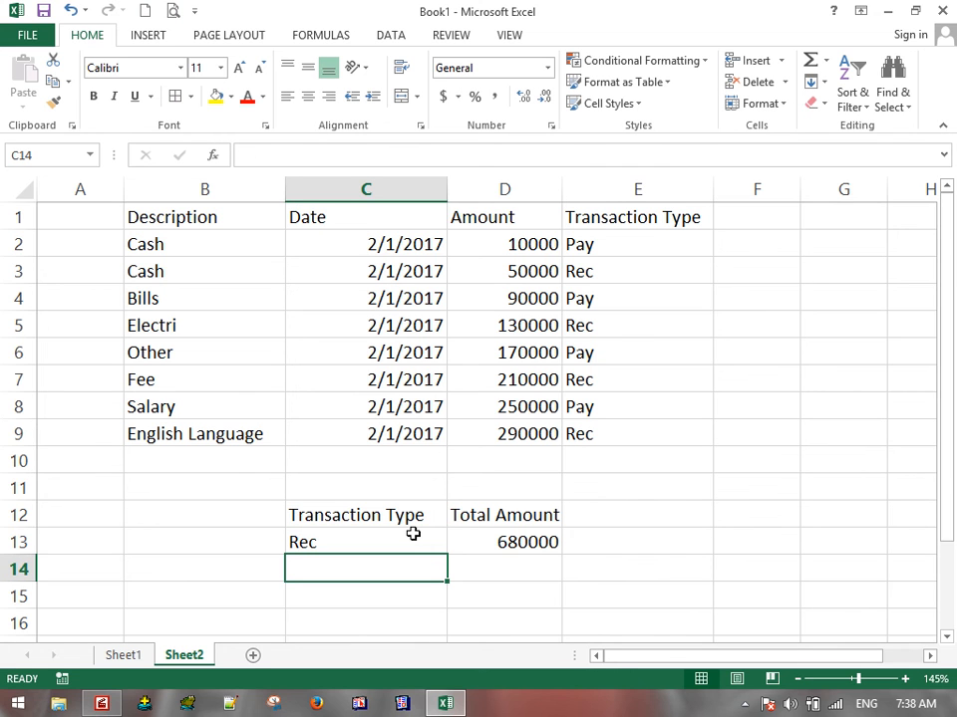
# Step: Clear C13 and restrict it with data validation to an in-cell list with the source Rec,Pay
pyautogui.click(413, 534)
pyautogui.press('Delete')
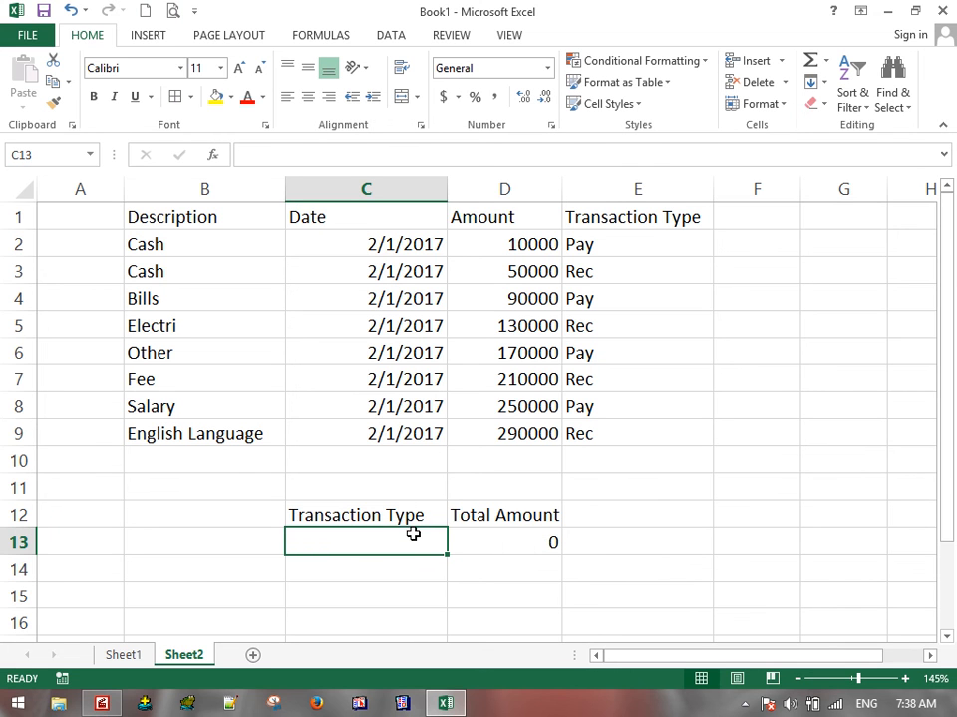
pyautogui.click(390, 35)
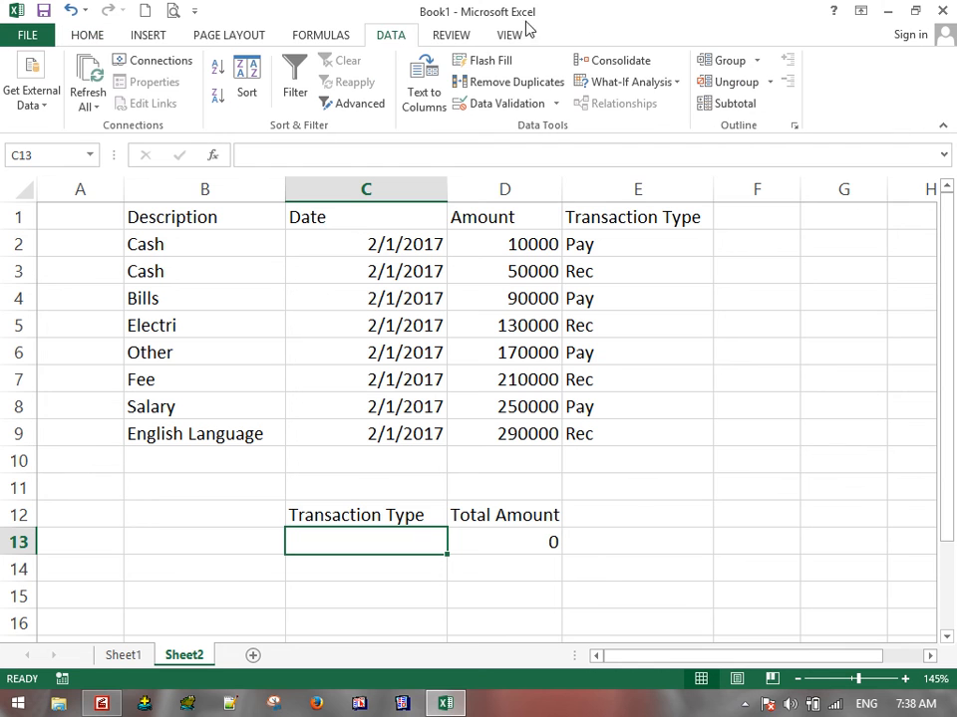
pyautogui.click(517, 106)
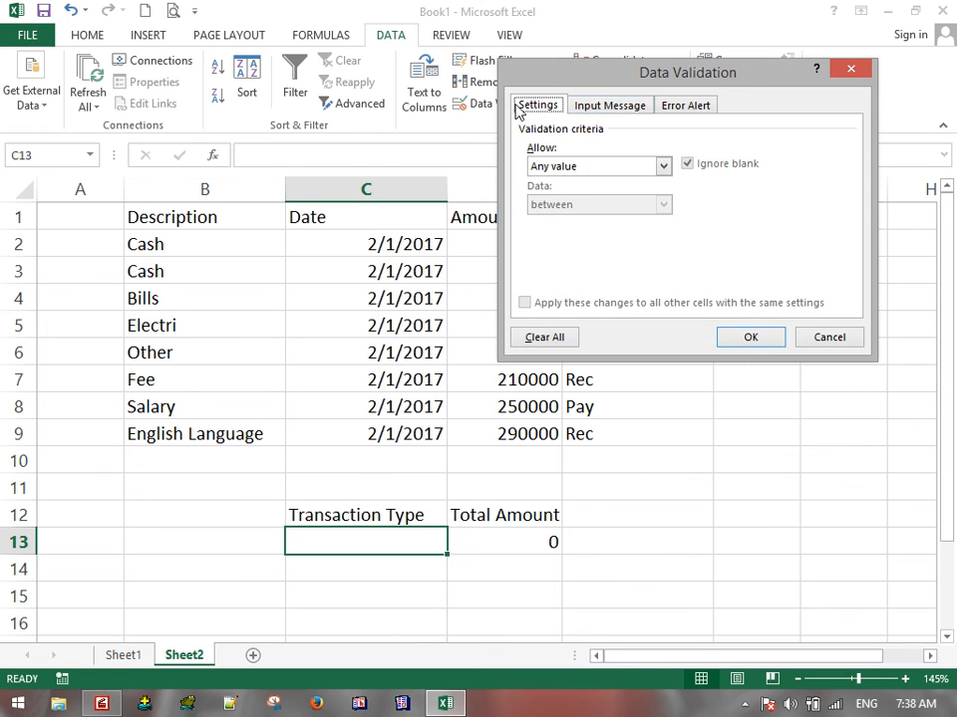
pyautogui.click(570, 166)
pyautogui.click(556, 220)
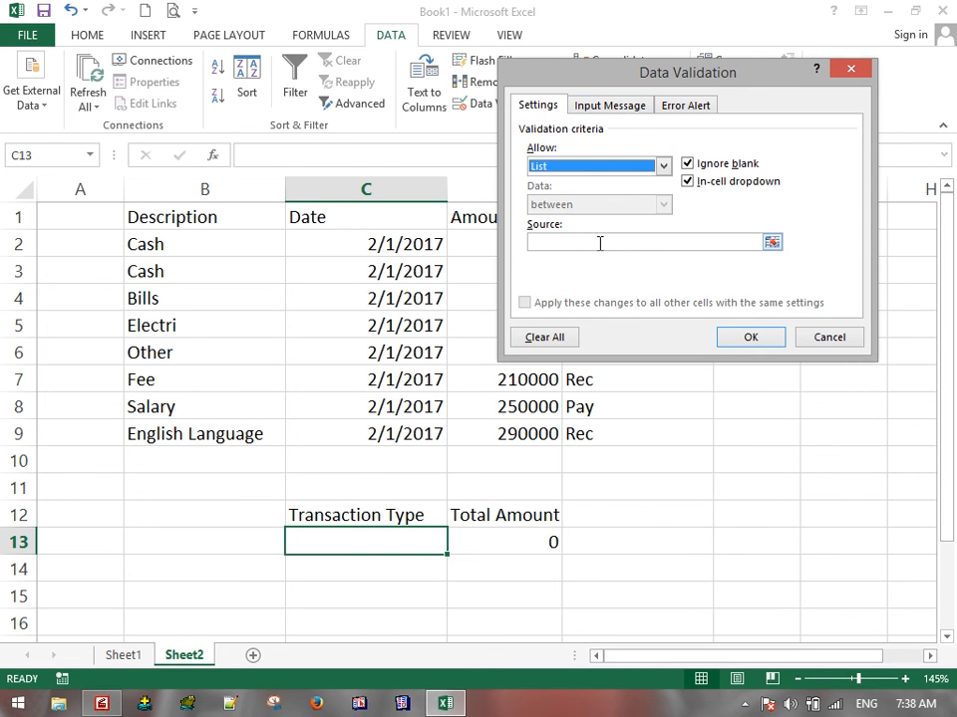
pyautogui.click(594, 241)
pyautogui.write('Rec,Pay')
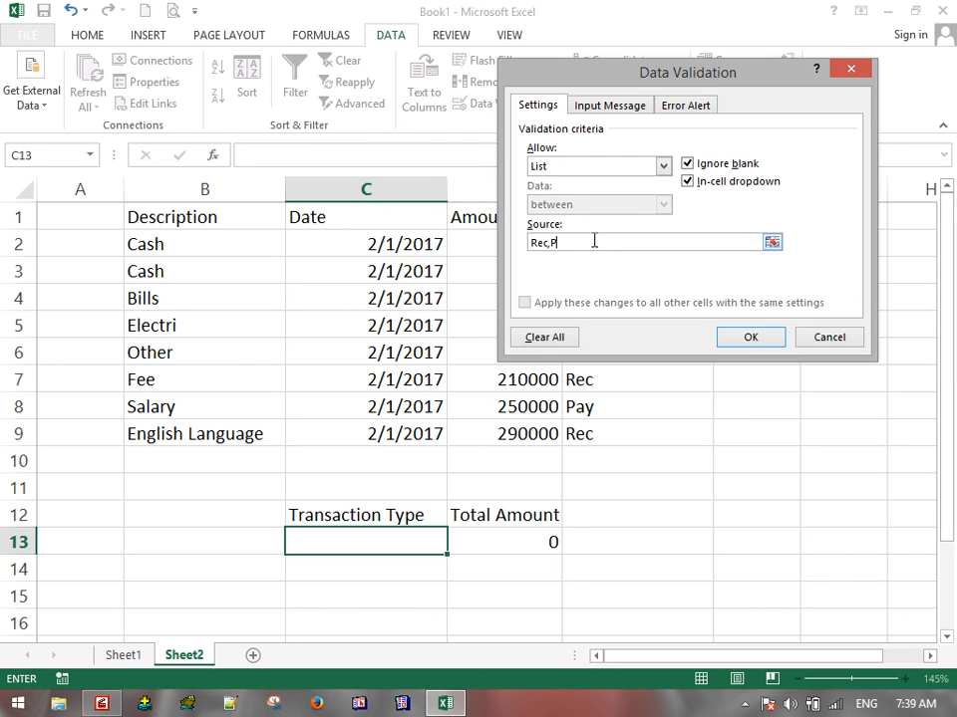
pyautogui.click(752, 336)
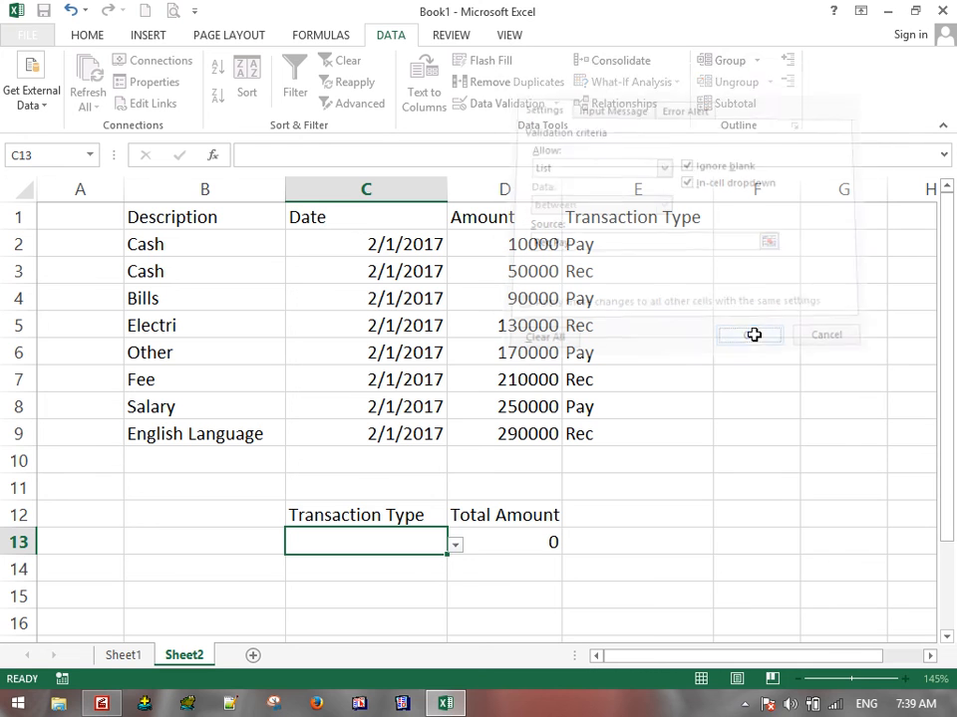
# Step: Try the list in C13 by choosing Rec, and finish with Pay as the selected transaction type
pyautogui.click(454, 546)
pyautogui.click(388, 571)
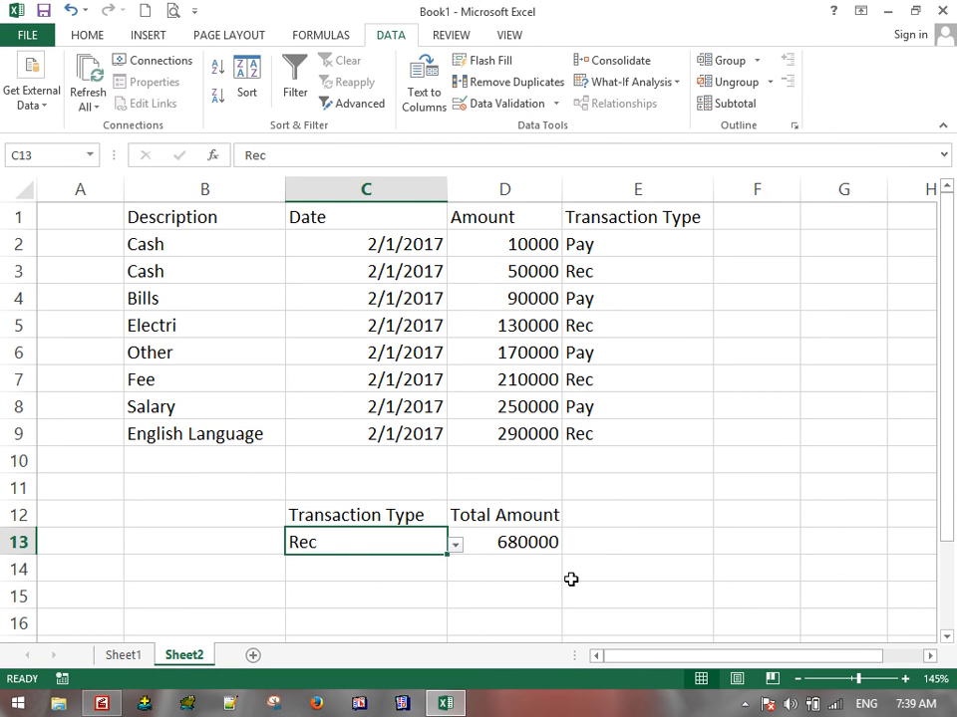
pyautogui.click(454, 545)
pyautogui.click(403, 588)
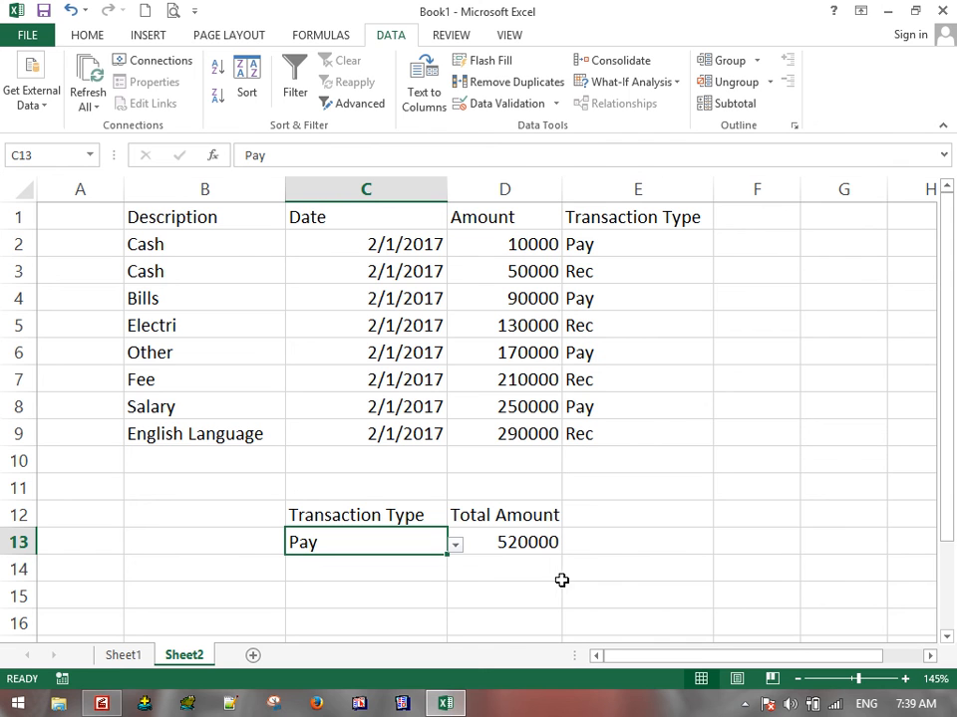
# Step: Fill C13:D13 down into row 14 and choose Rec from the list in C14
pyautogui.moveTo(424, 542); pyautogui.dragTo(570, 584)
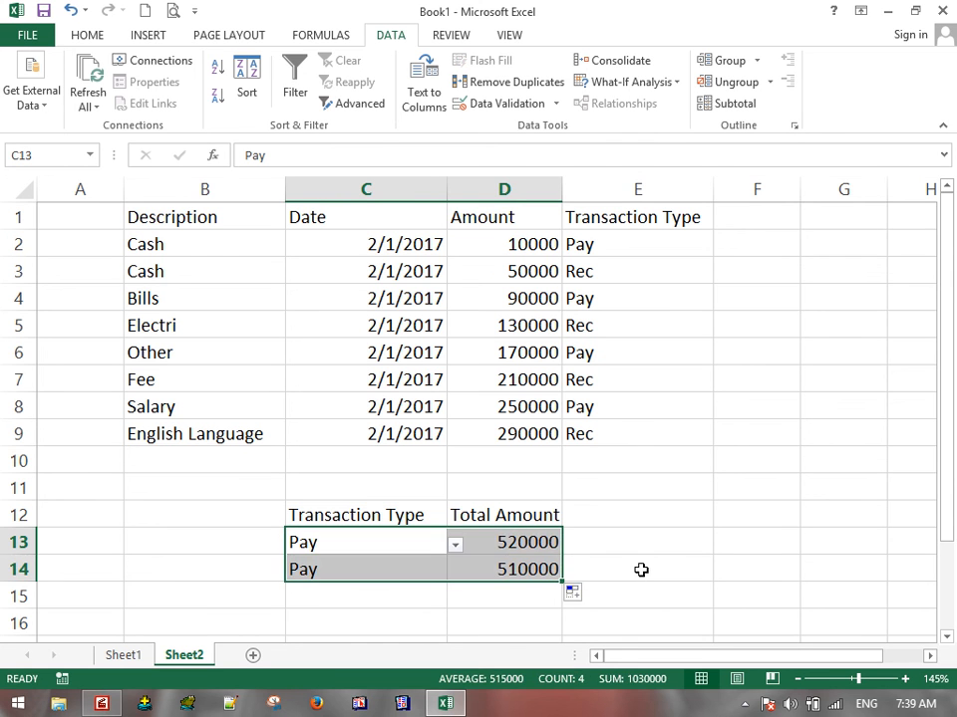
pyautogui.click(439, 576)
pyautogui.click(455, 571)
pyautogui.click(365, 591)
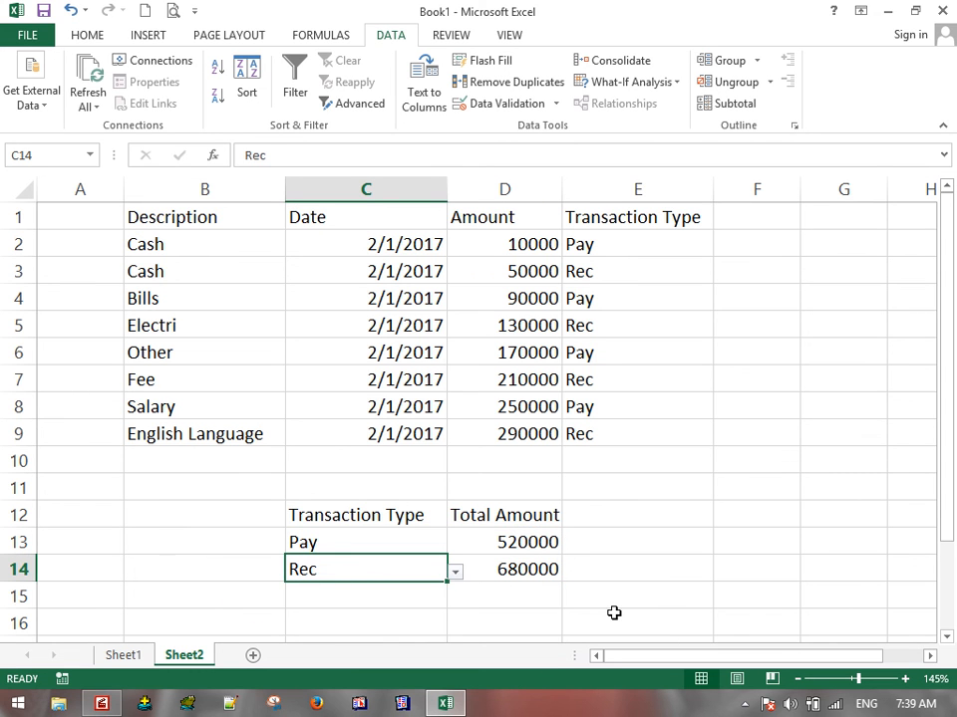
# Step: Add a Balance row with the label in C15 and the formula =D14-D13 in D15
pyautogui.click(391, 598)
pyautogui.write('B')
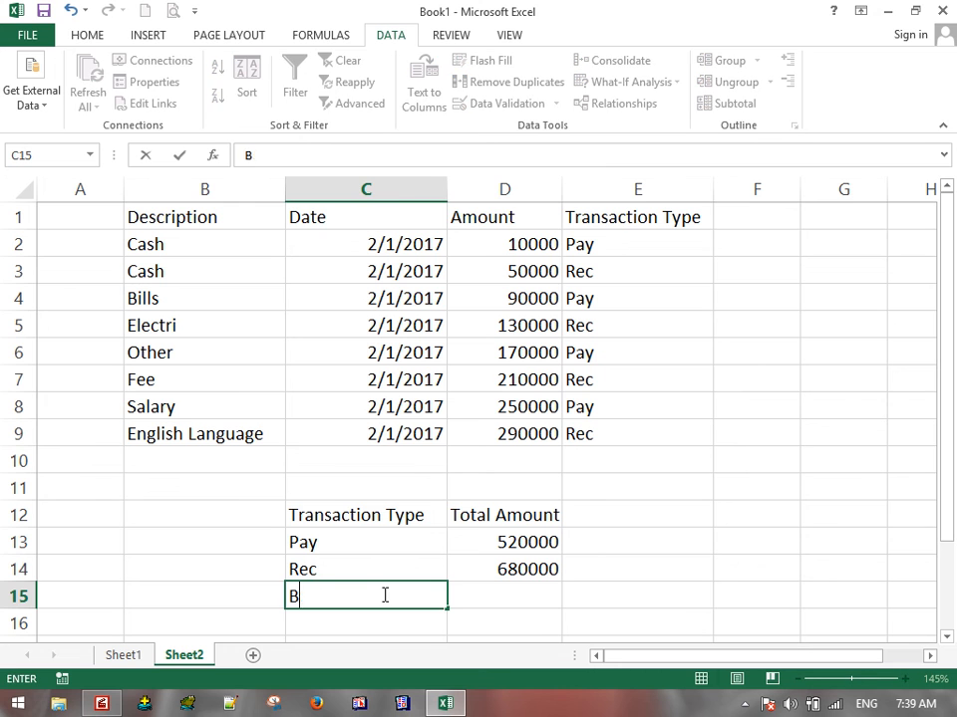
pyautogui.write('alance')
pyautogui.press('Tab')
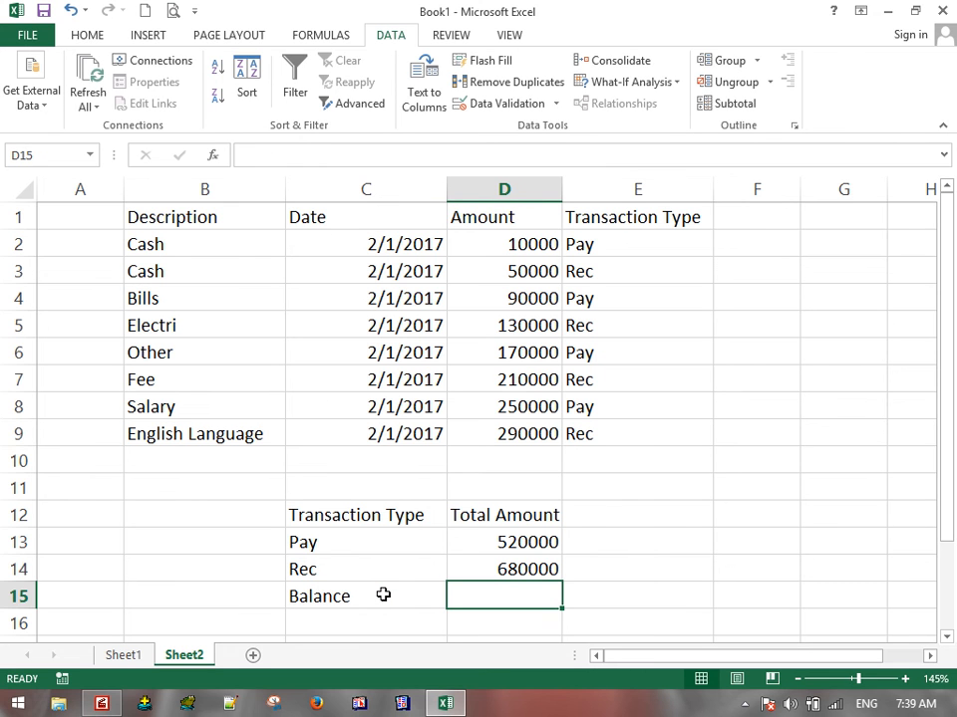
pyautogui.write('=')
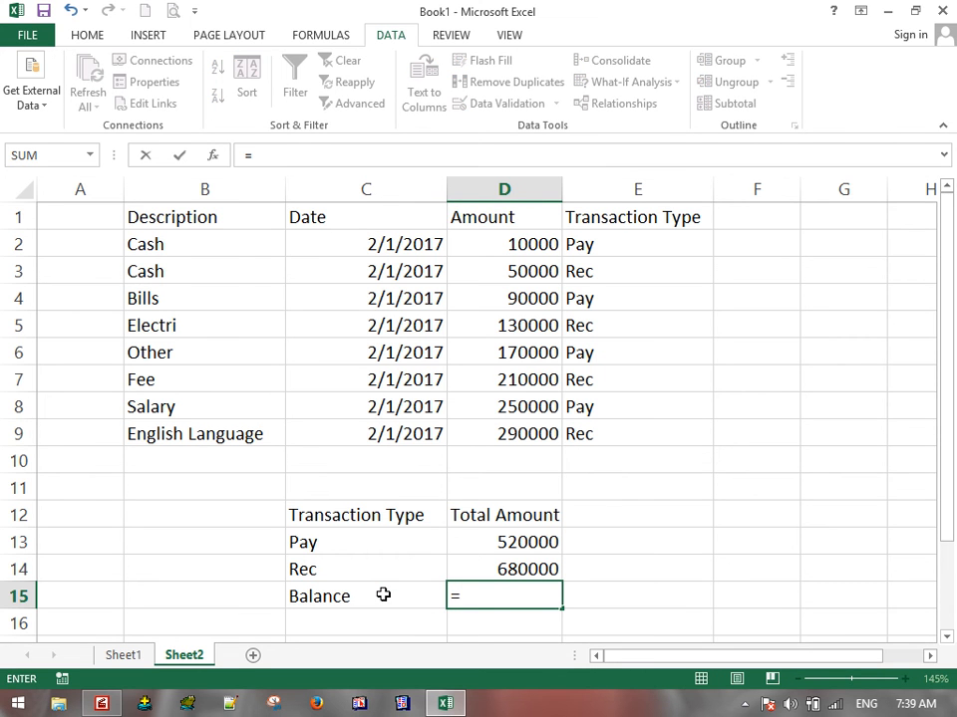
pyautogui.click(544, 567)
pyautogui.write('-')
pyautogui.click(525, 542)
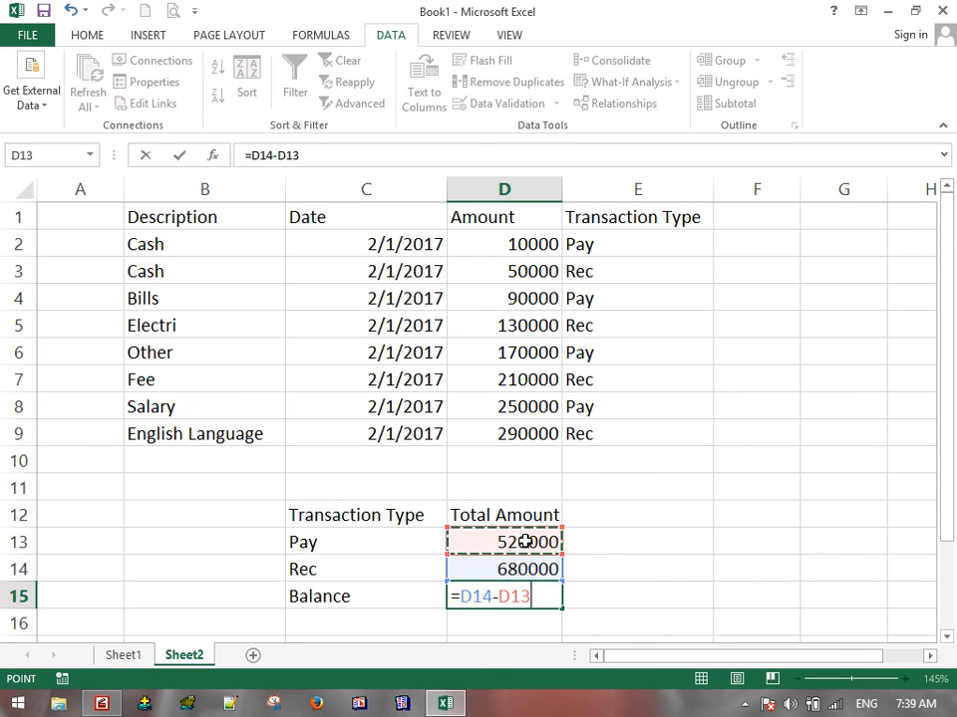
pyautogui.press('Return')
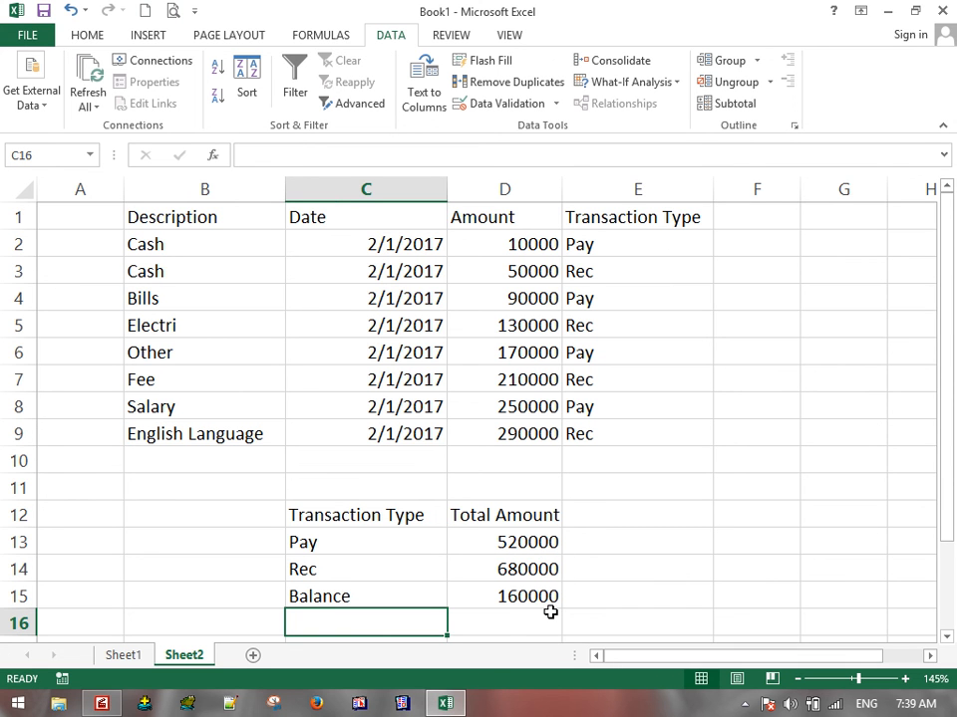
# Step: Enter the syntax note =Sumif(Range, Condition, Select those cells Amount) as plain text in C17
pyautogui.scroll(-2, 549, 611)
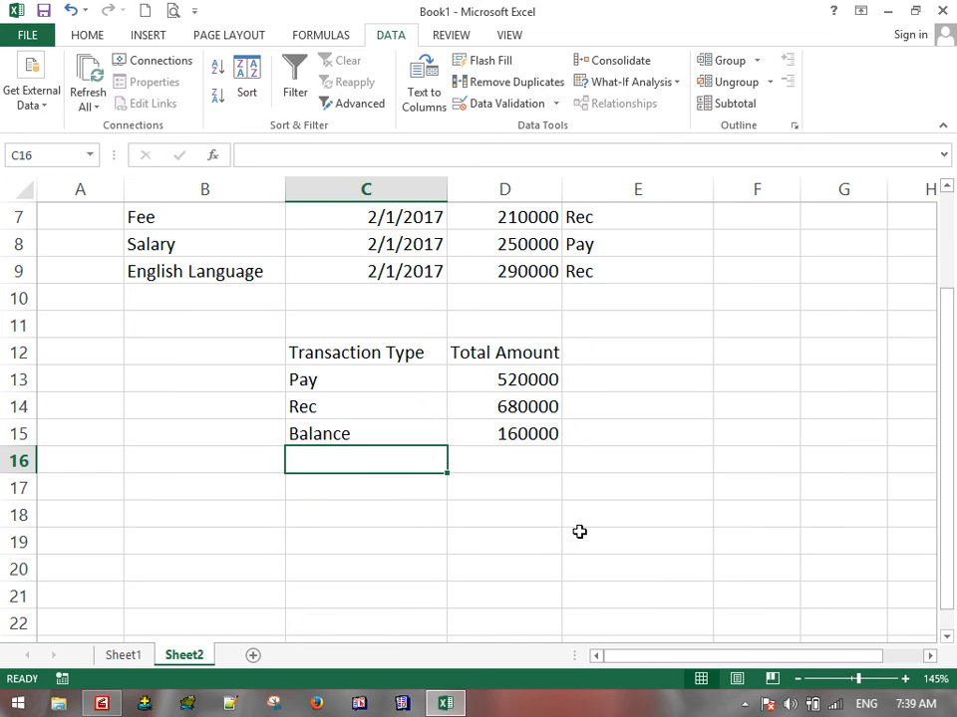
pyautogui.click(395, 490)
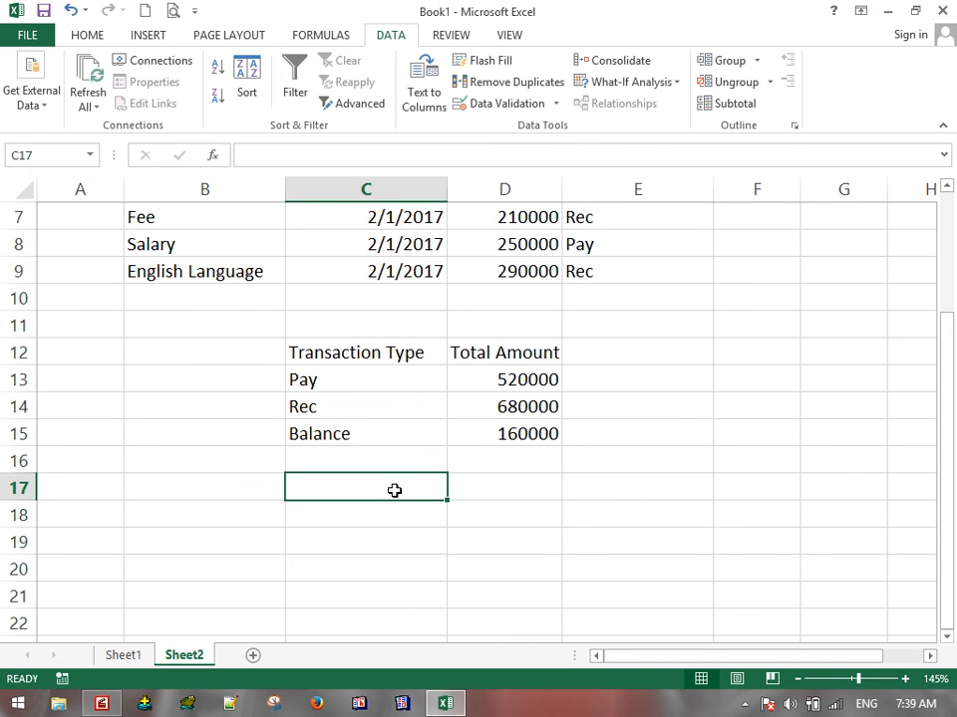
pyautogui.write("'=Sumif(")
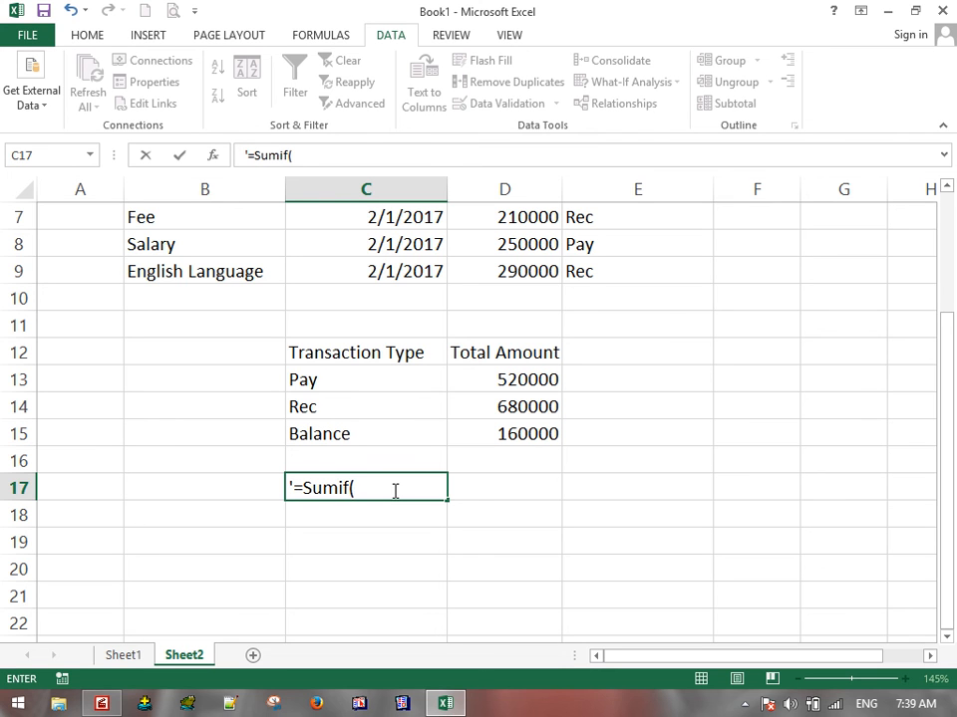
pyautogui.write('Range, Condition, ')
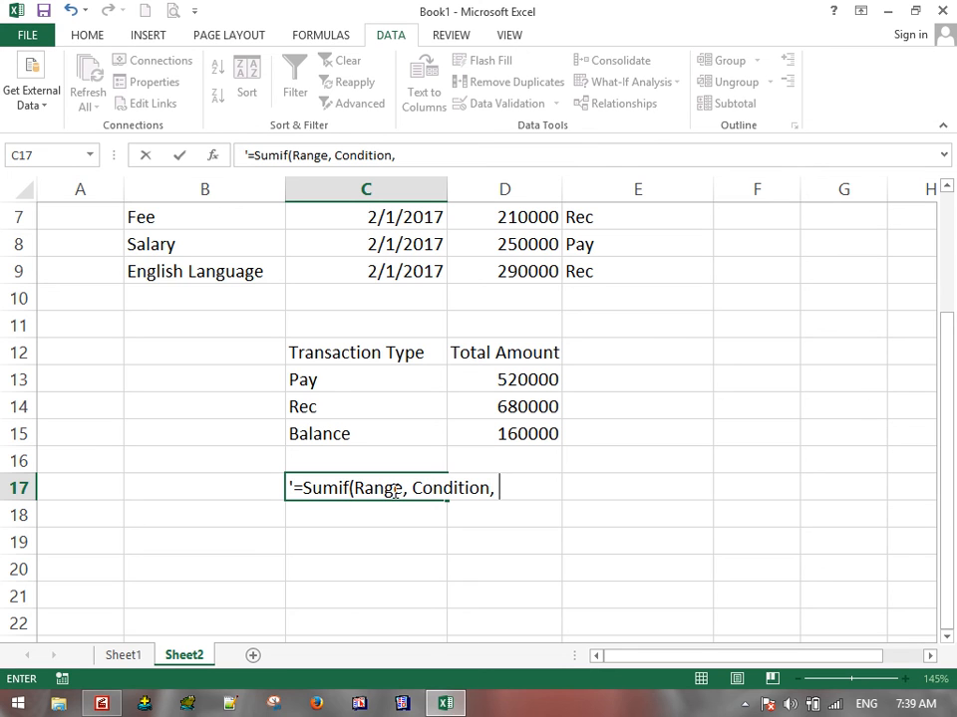
pyautogui.write('C')
pyautogui.press('BackSpace')
pyautogui.write('Select hose')
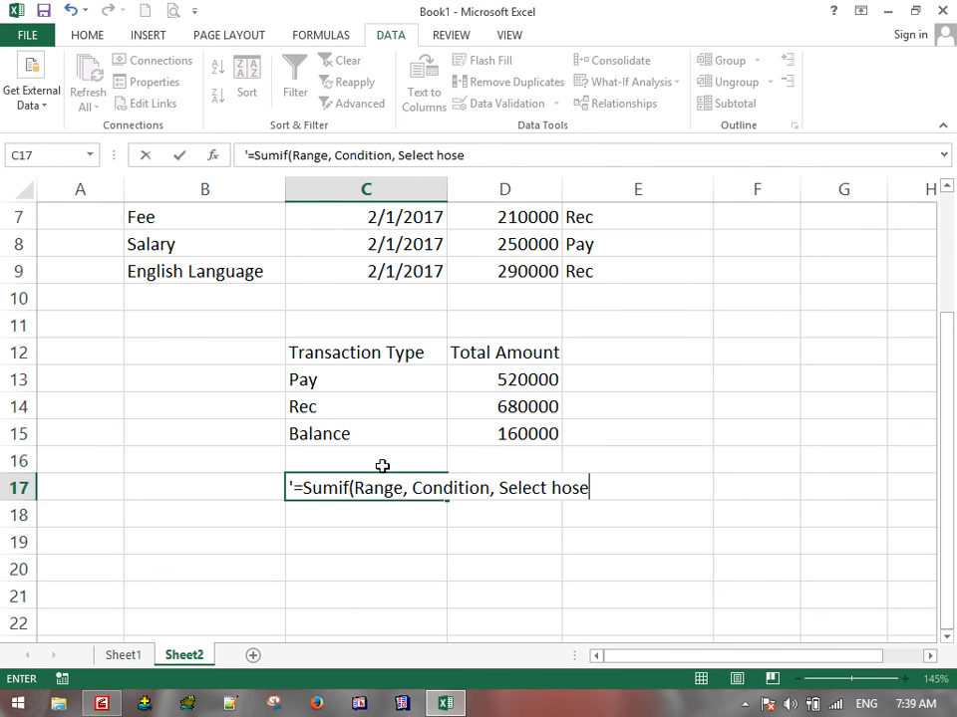
pyautogui.press('BackSpace')
pyautogui.press('BackSpace')
pyautogui.press('BackSpace')
pyautogui.press('BackSpace')
pyautogui.write('tho')
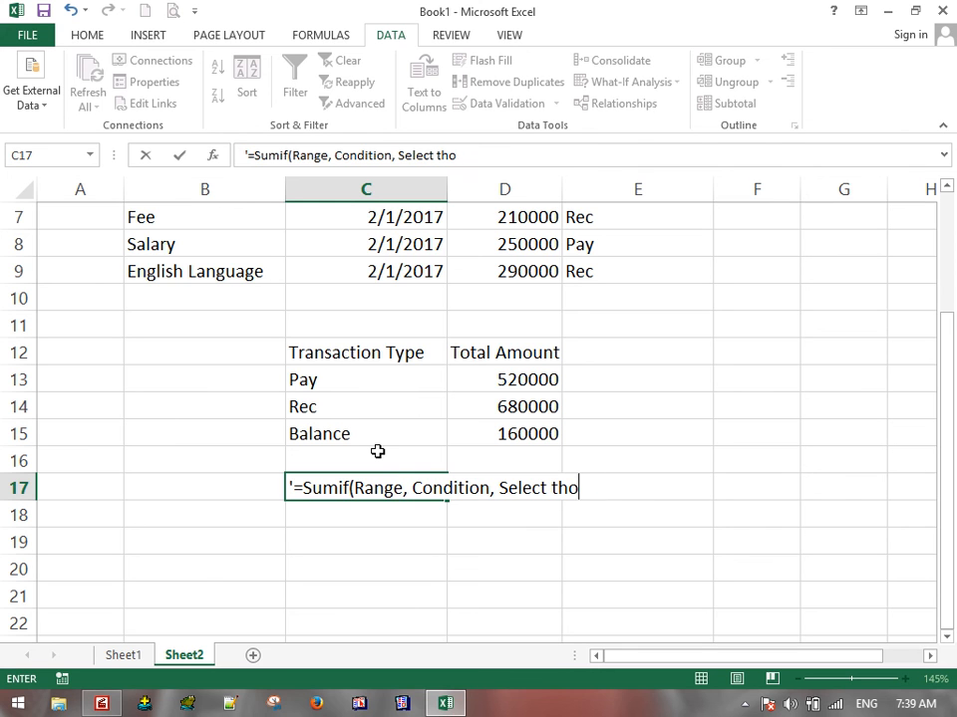
pyautogui.write('se cells Amount')
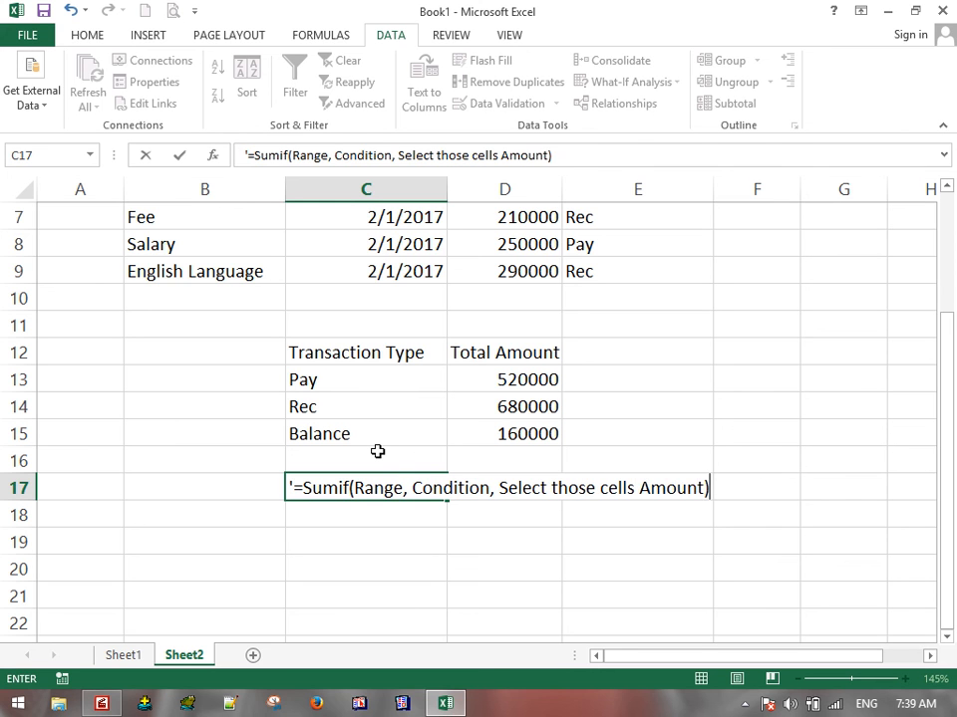
pyautogui.write(')')
pyautogui.press('Return')
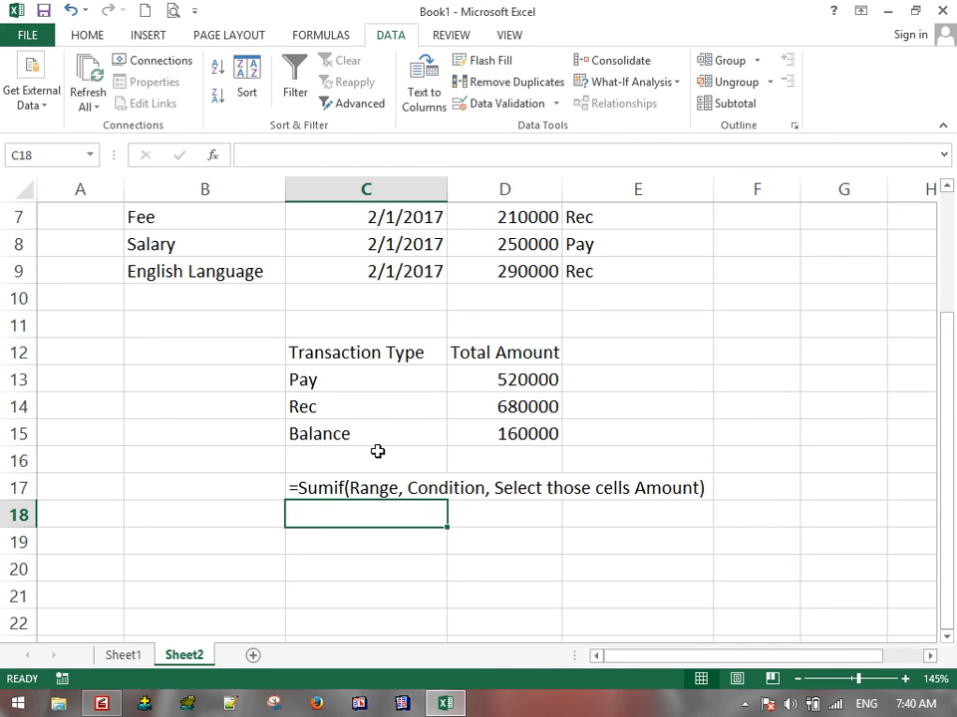
# Step: Change the transaction types of the two Cash entries, setting E2 to Rec and E3 to Pay
pyautogui.scroll(2, 587, 353)
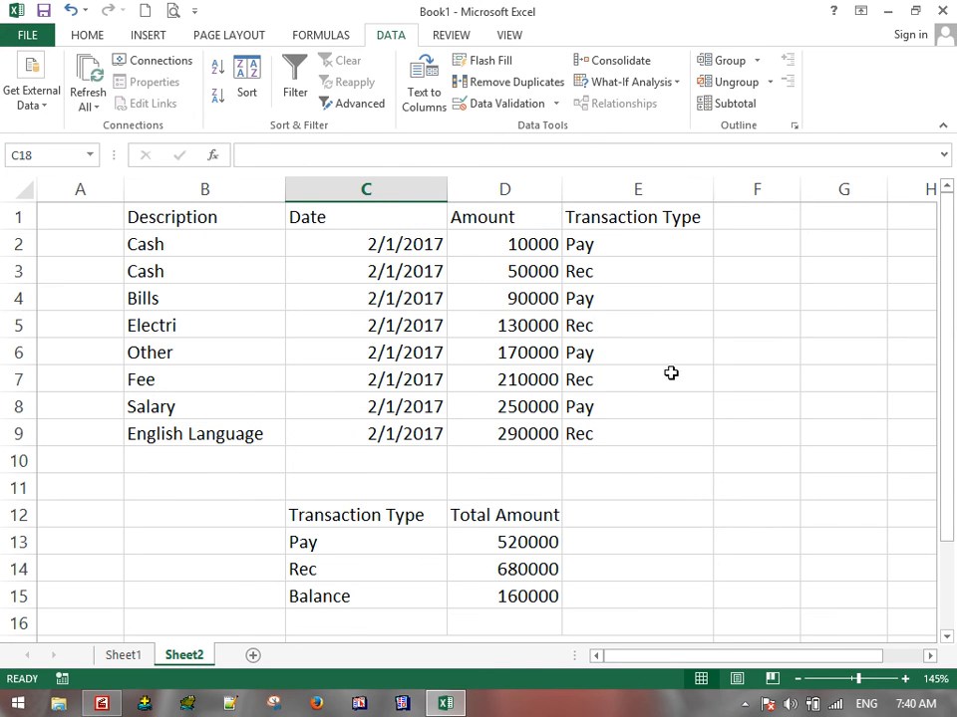
pyautogui.click(605, 244)
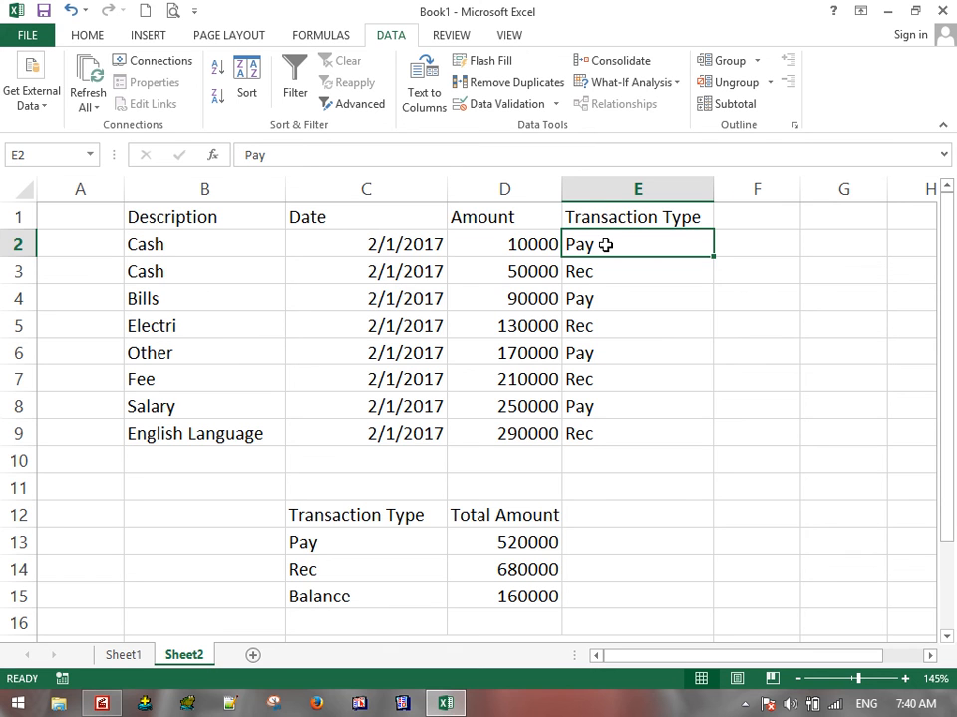
pyautogui.write('Rec')
pyautogui.press('Return')
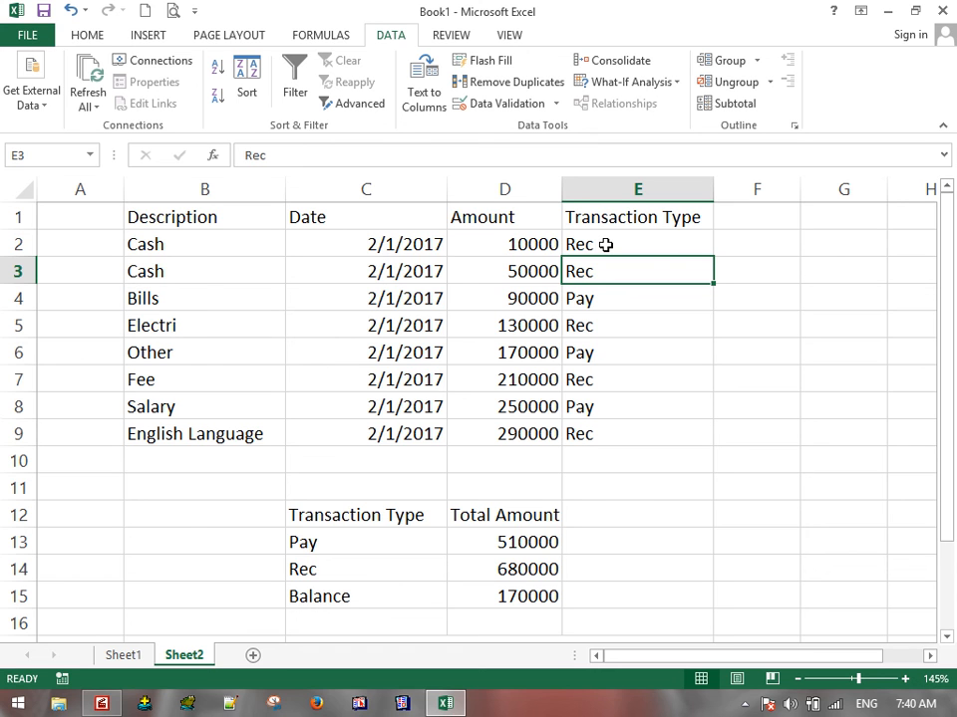
pyautogui.keyDown('shift'); pyautogui.click(605, 244); pyautogui.keyUp('shift')
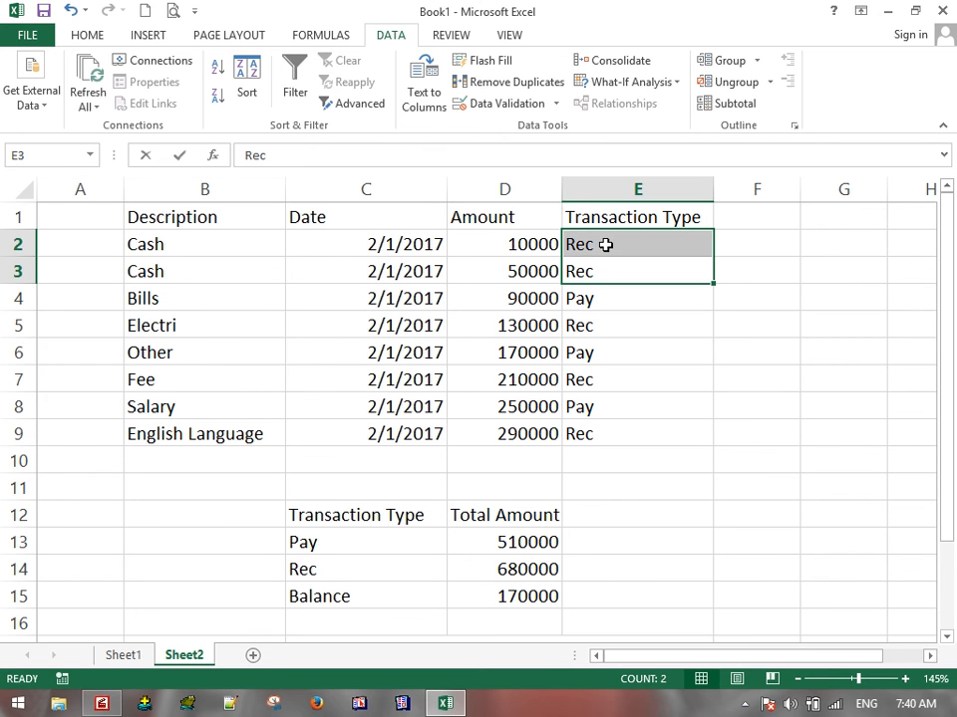
pyautogui.write('y')
pyautogui.press('Escape')
pyautogui.click(596, 269)
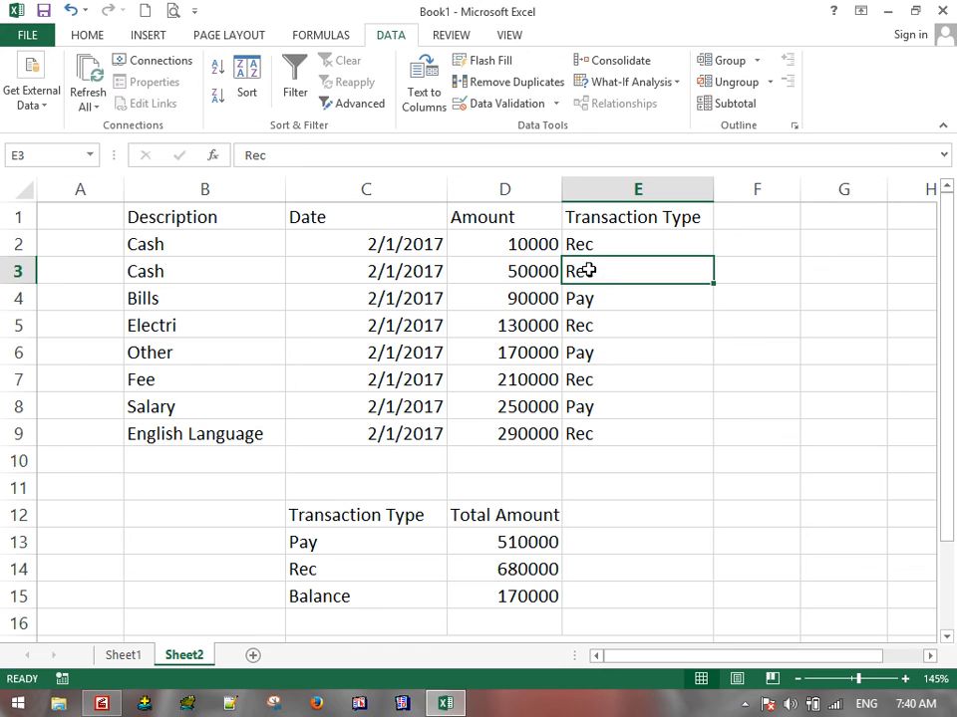
pyautogui.write('Pay')
pyautogui.press('Return')
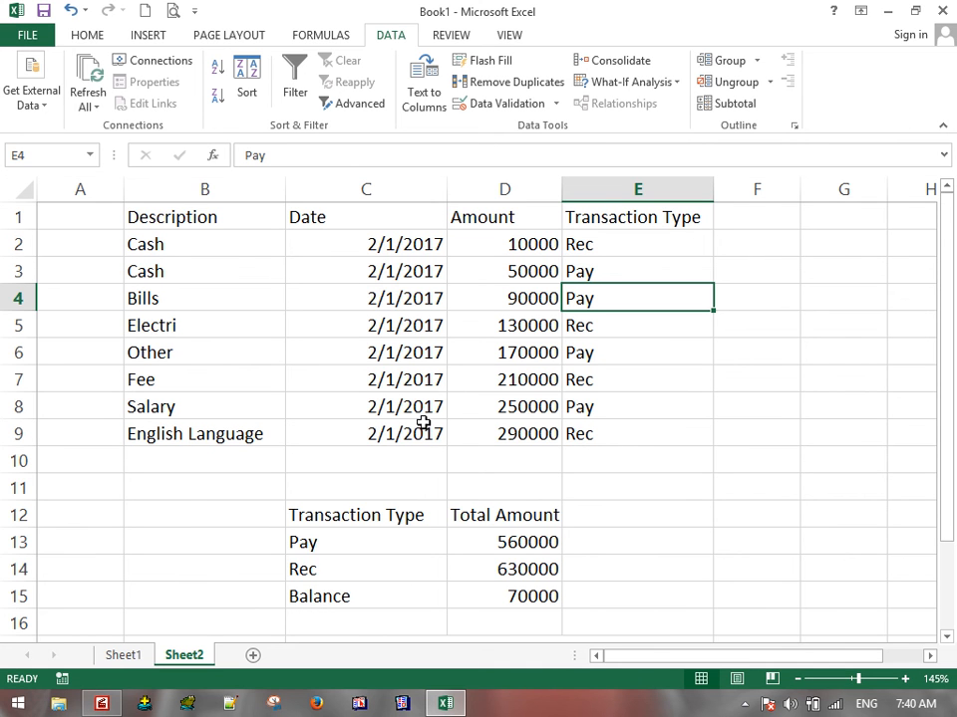
pyautogui.scroll(-2, 430, 406)
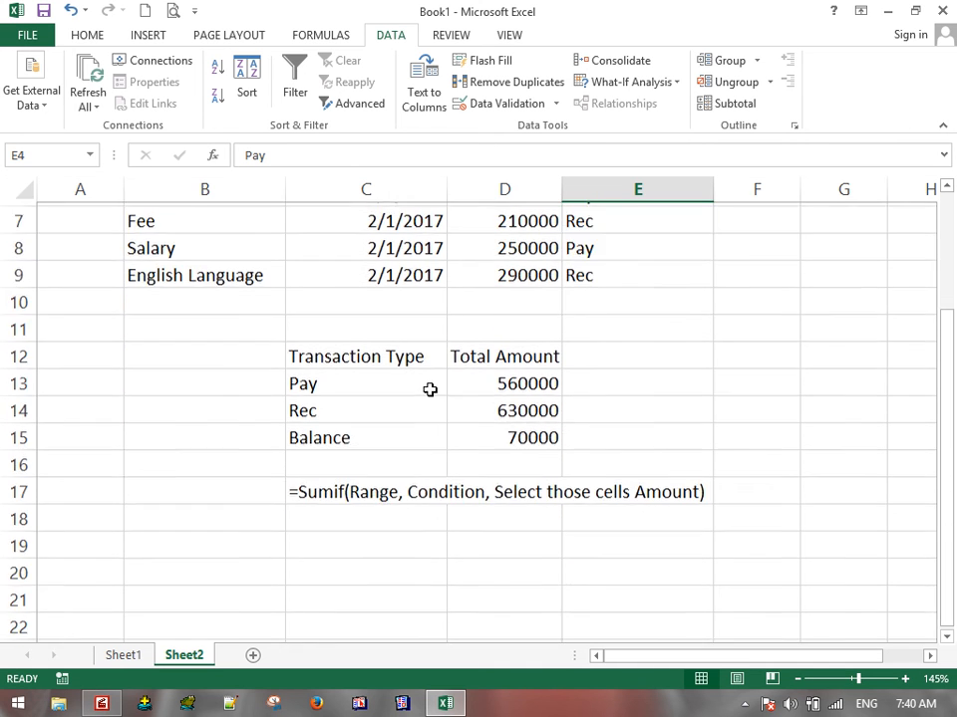